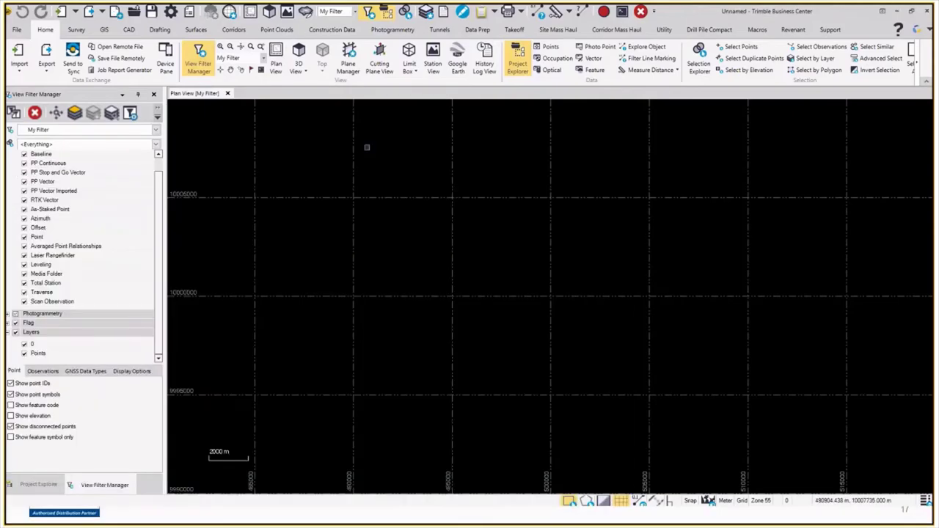
Step: In File Explorer, go to UAS Master > UPG_UASMaster_Dataset and pick uas-master-demodataset.csv
key("super+e")
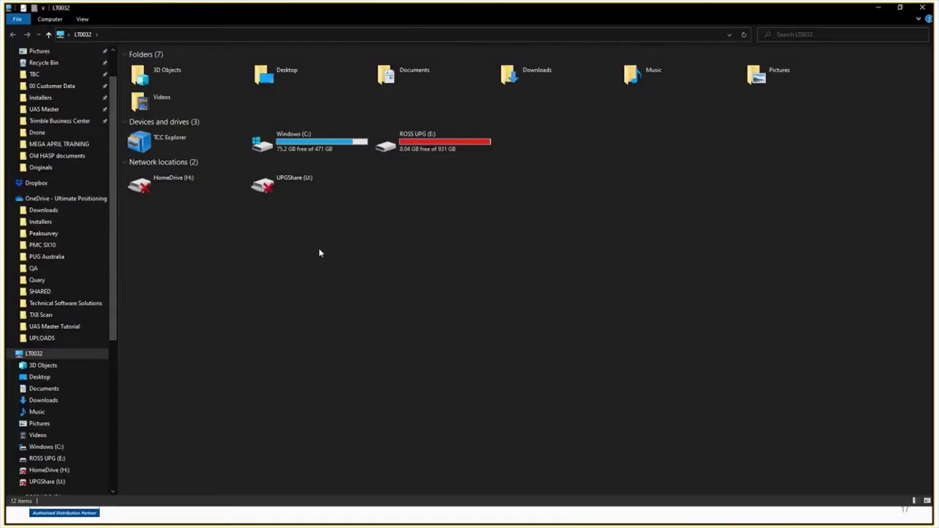
left_click_drag(342, 15, 416, 98)
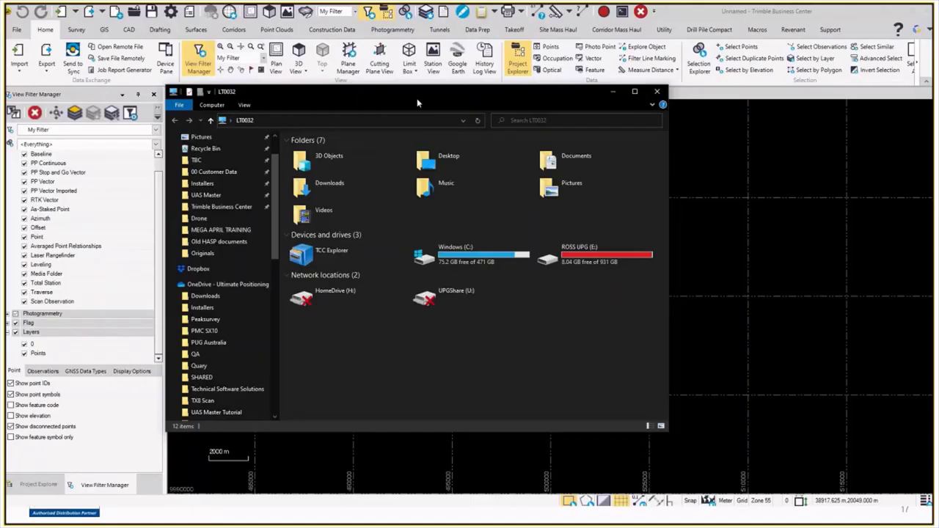
left_click(206, 194)
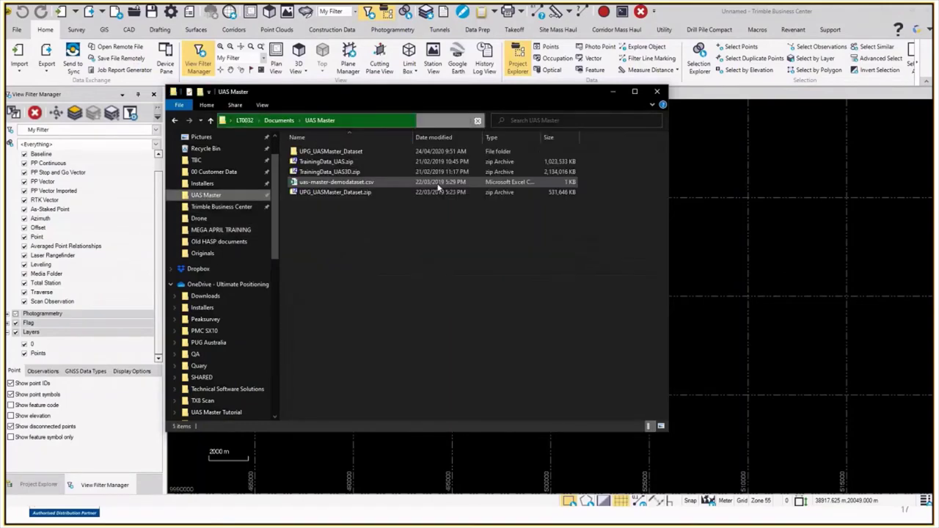
double_click(330, 152)
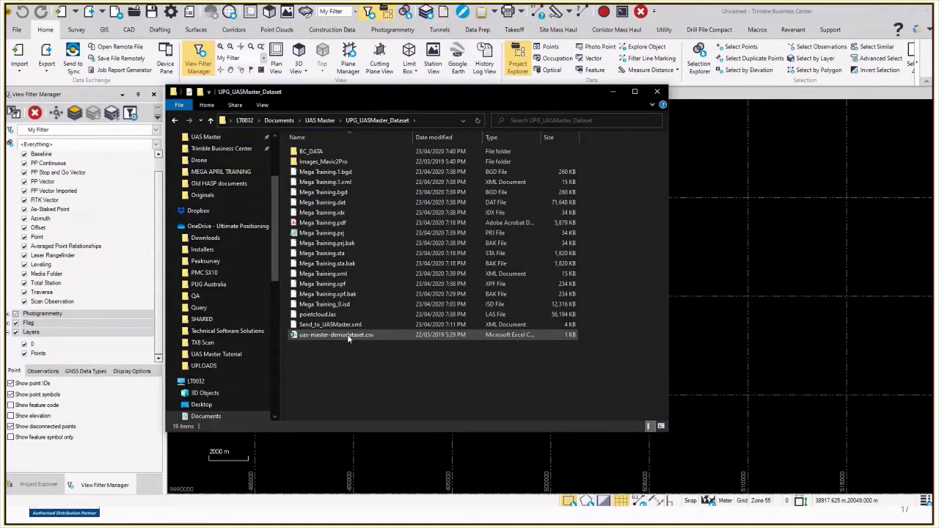
left_click(349, 335)
left_click(612, 92)
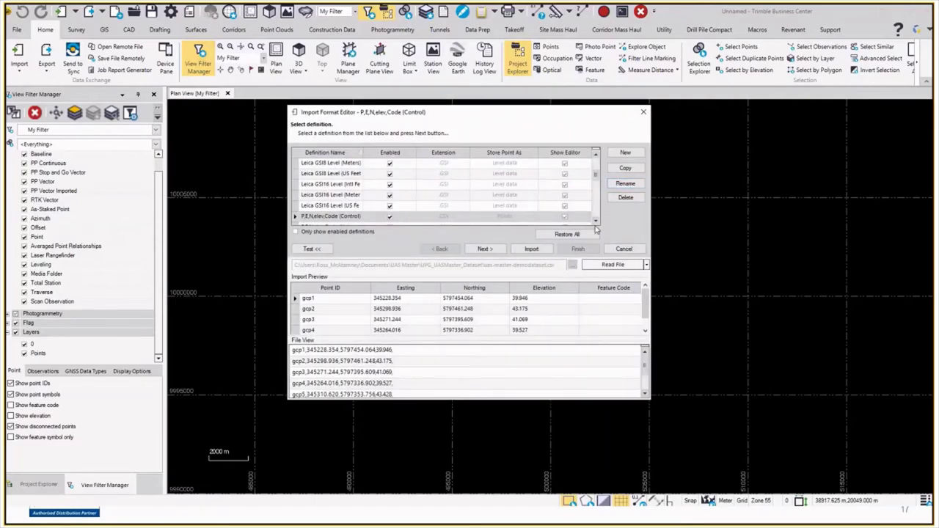
Step: Import uas-master-demodataset.csv using the P,E,N,elev,Code (Control) format
scroll(514, 205, "down", 1)
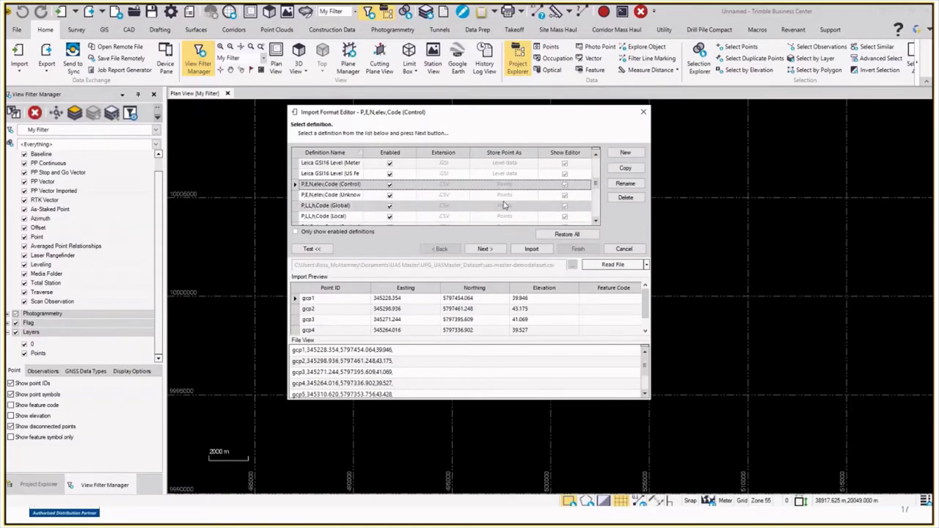
left_click(531, 249)
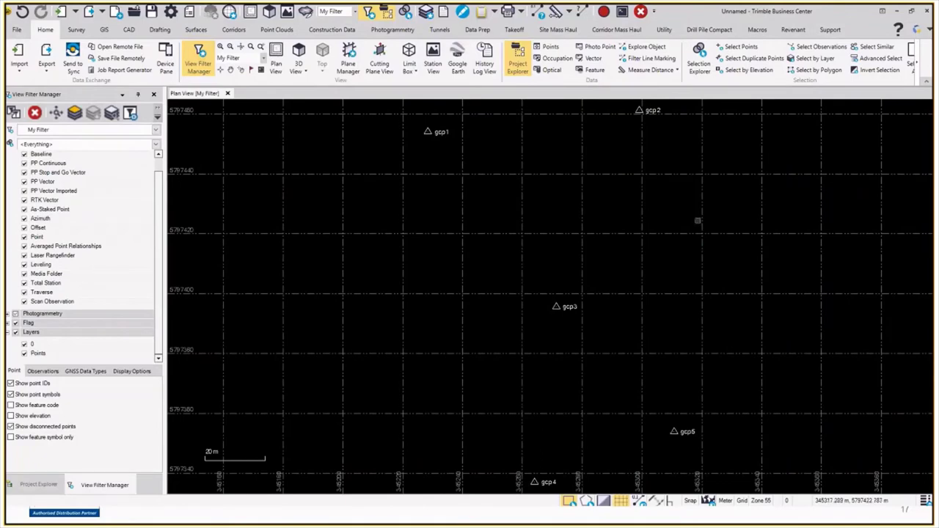
Step: Zoom the plan view and window-select so gcp1–gcp6 all fit over the street map
scroll(531, 261, "down", 1)
left_click_drag(398, 124, 720, 479)
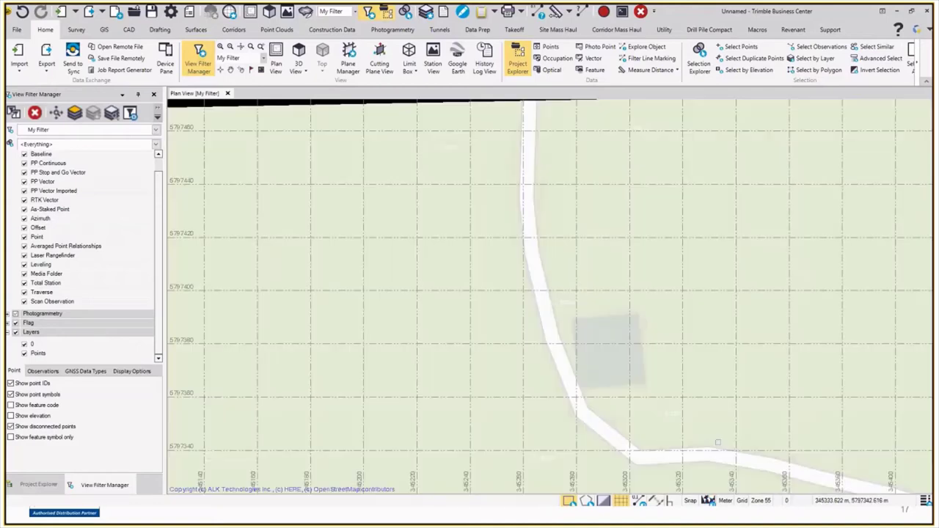
scroll(629, 366, "down", 1)
scroll(628, 365, "up", 2)
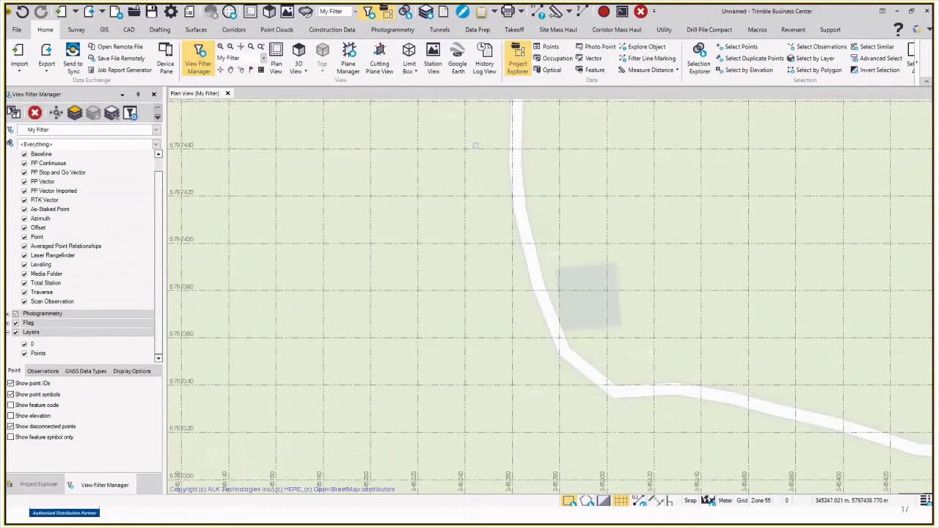
scroll(450, 149, "down", 2)
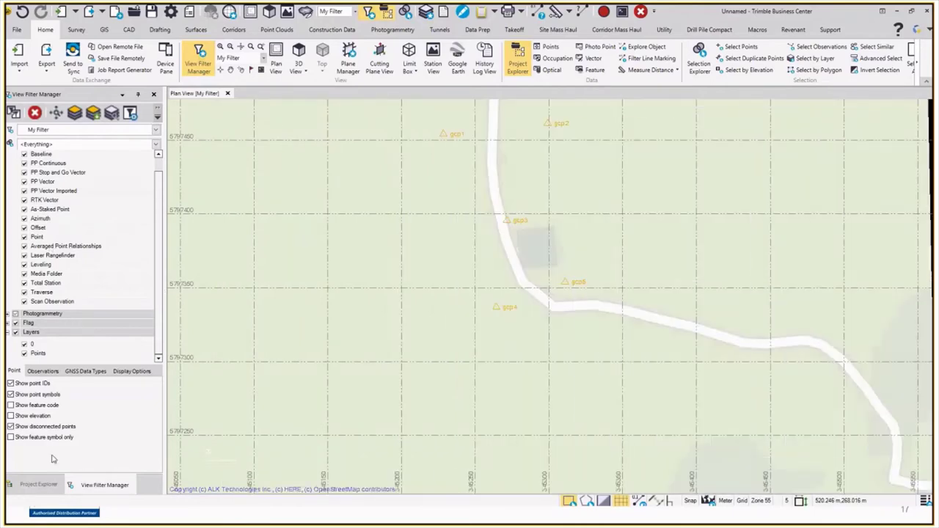
Step: Set the Unnamed project's Background Map Type to DigitalGlobe Imagery
left_click(39, 484)
left_click(43, 111)
right_click(44, 112)
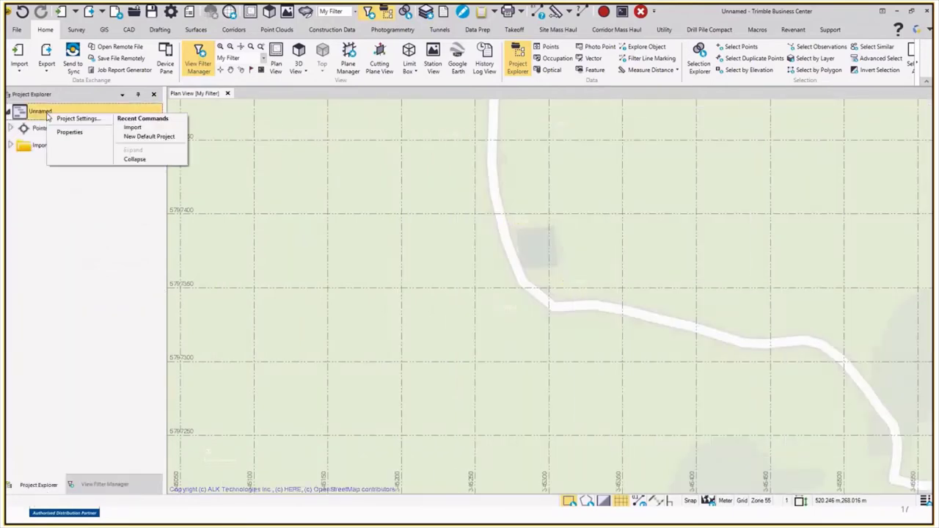
left_click(74, 132)
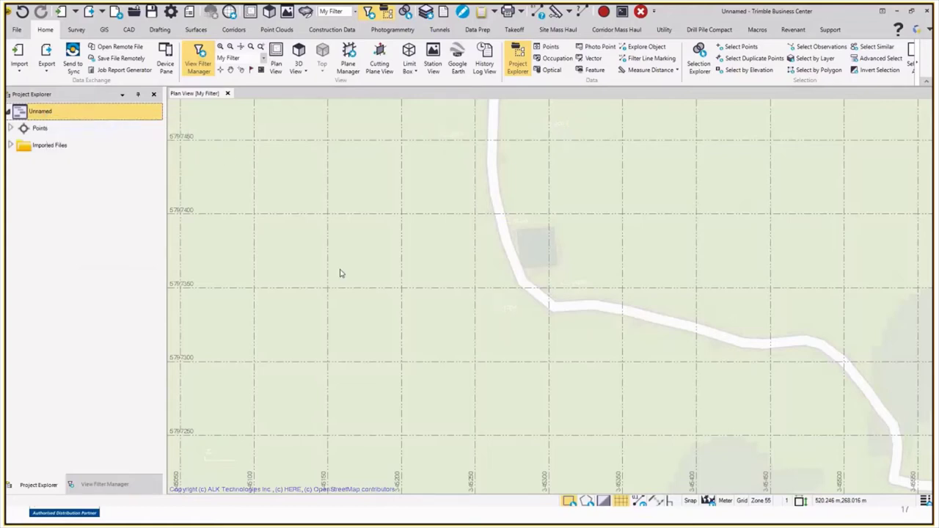
left_click(285, 262)
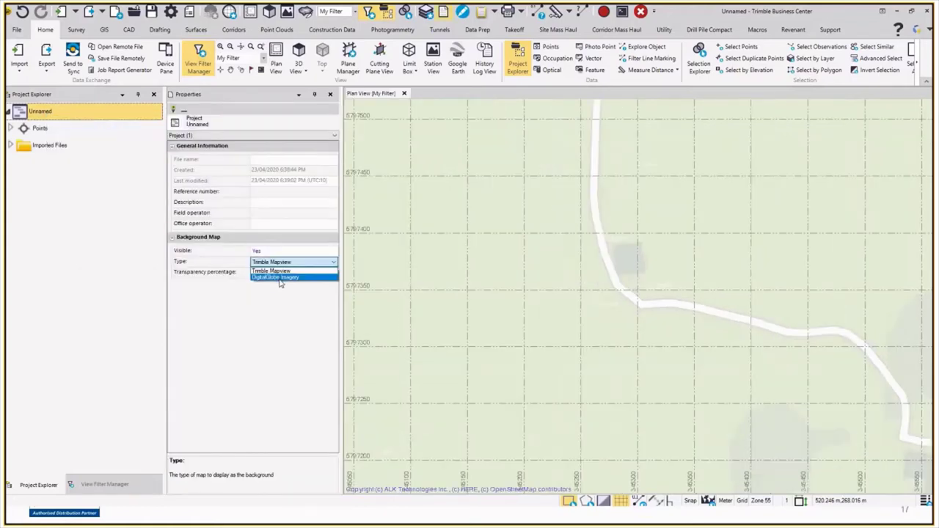
left_click(280, 278)
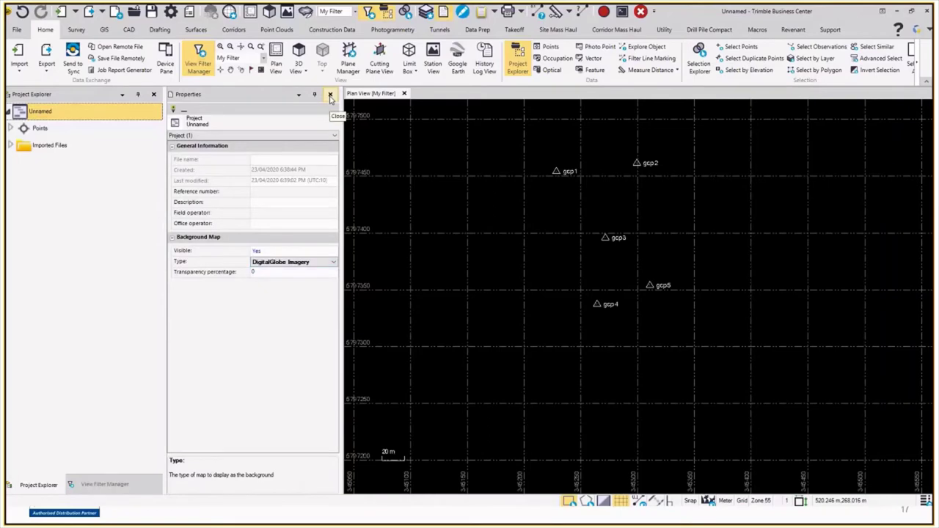
left_click(330, 94)
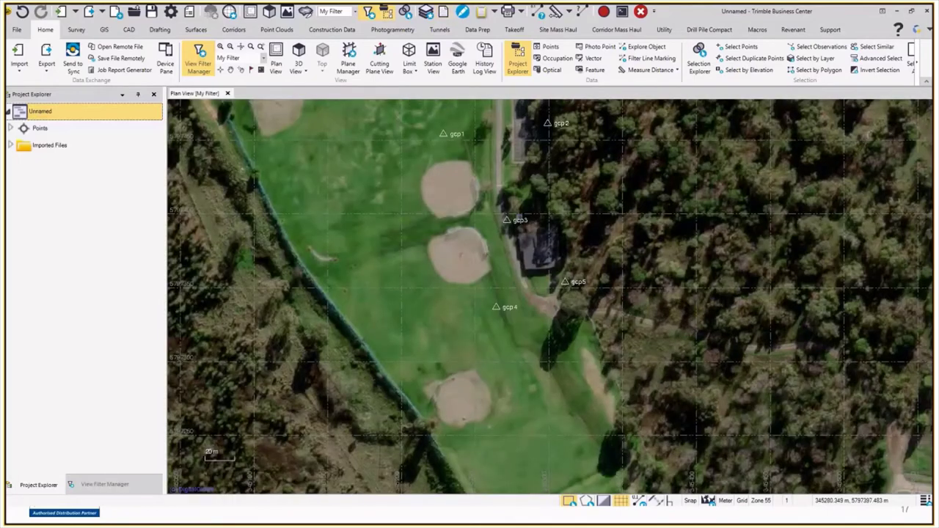
scroll(536, 246, "up", 2)
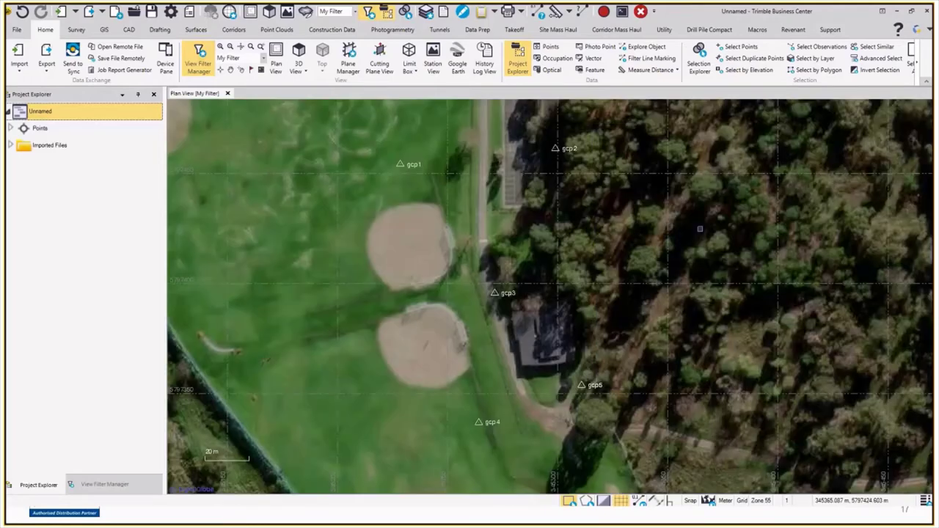
Step: Switch briefly to the meeting window, then return to Trimble Business Center
key("alt+Tab")
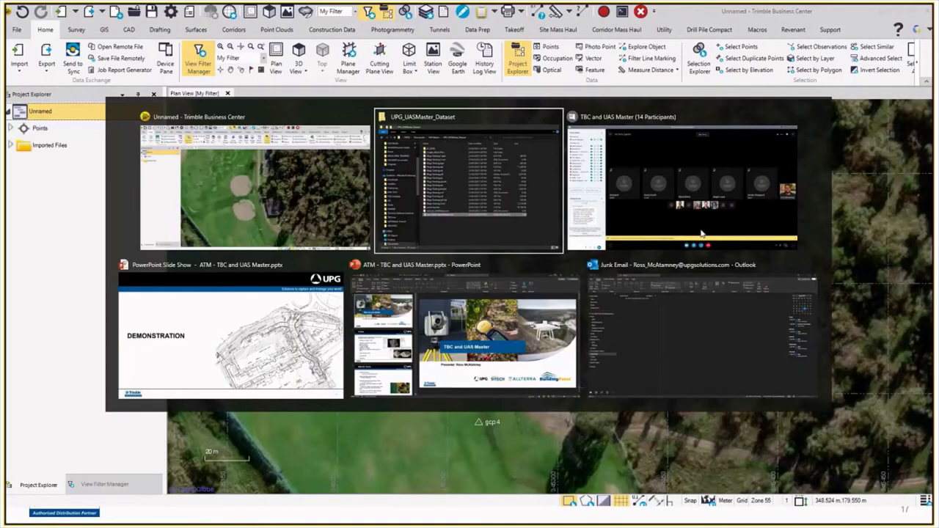
key("alt+Tab")
key("Tab")
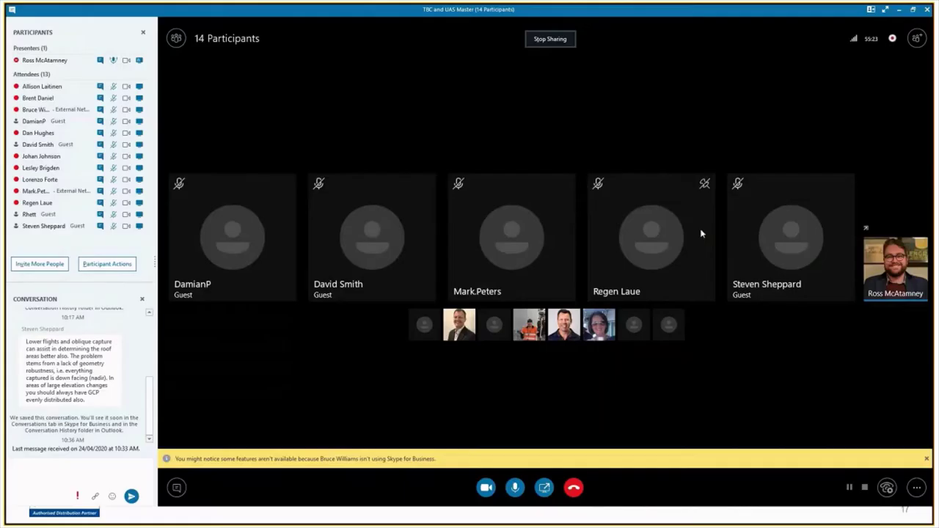
key("alt+Tab")
left_click(702, 234)
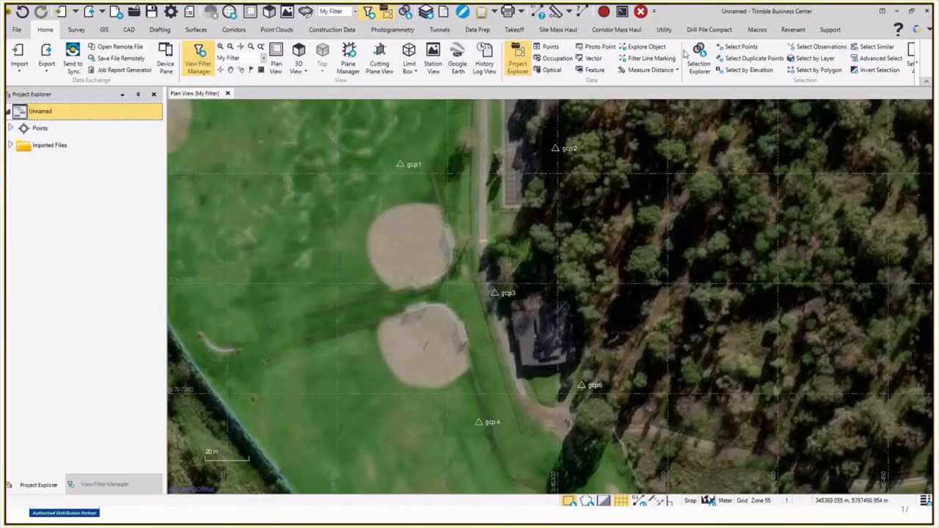
Step: Select all points and send the flight mission with 5 ground control points to UASMaster 10.0
key("ctrl+a")
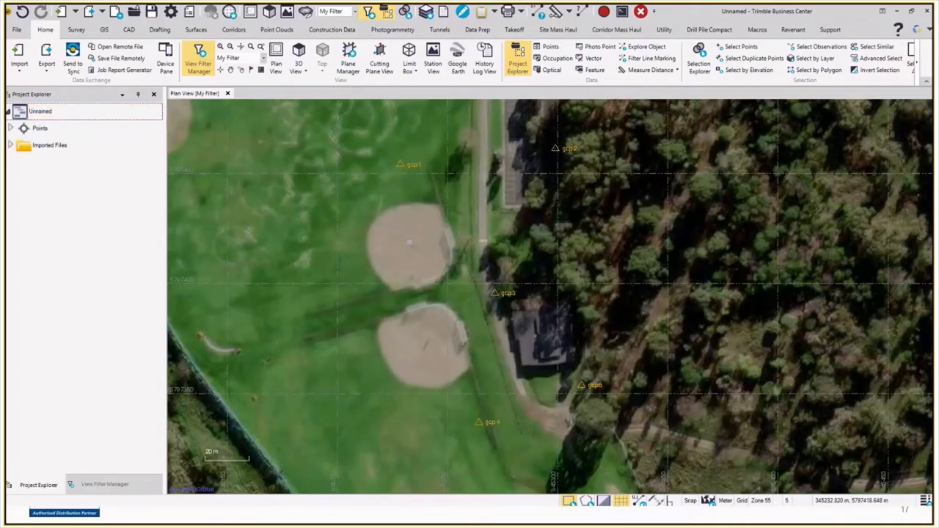
left_click(392, 30)
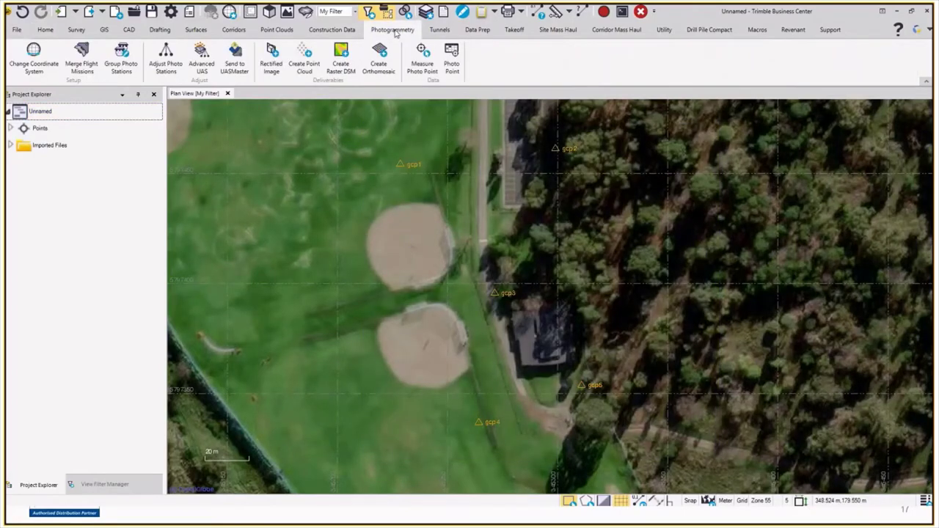
left_click(235, 55)
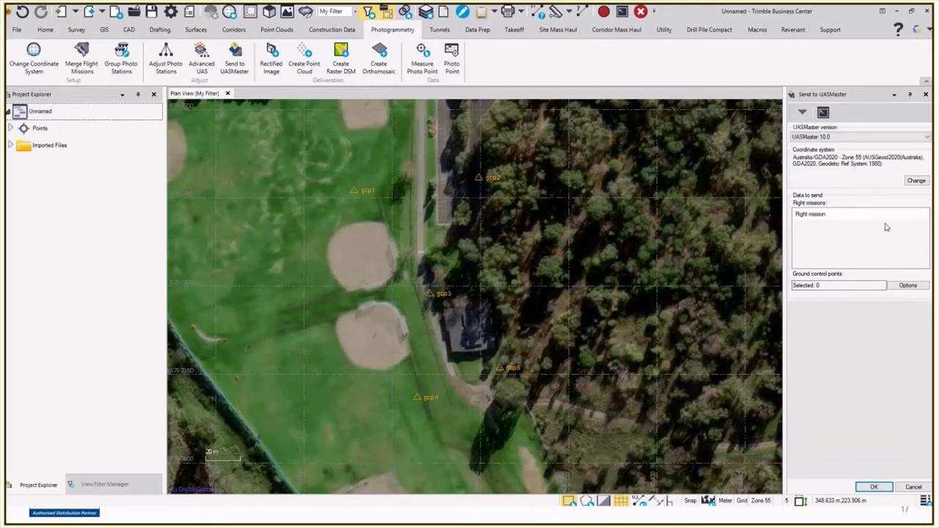
left_click(847, 286)
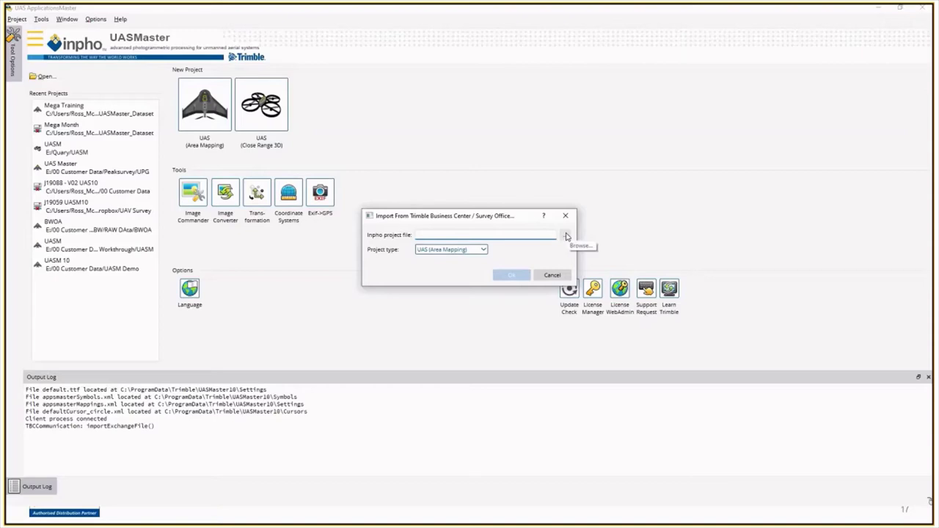
Step: Save the Inpho project file as Mega training 1.prj in the UPG_UASMaster_Dataset folder
left_click(566, 236)
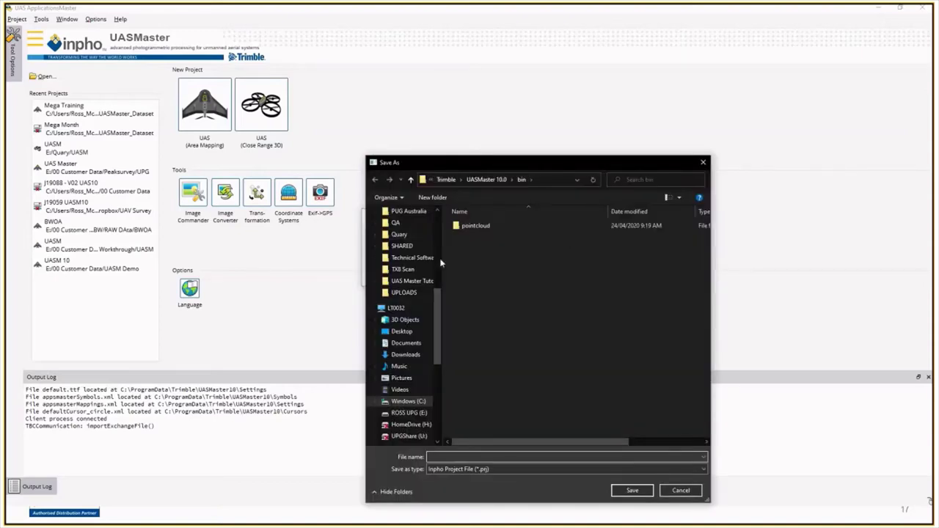
scroll(438, 317, "up", 7)
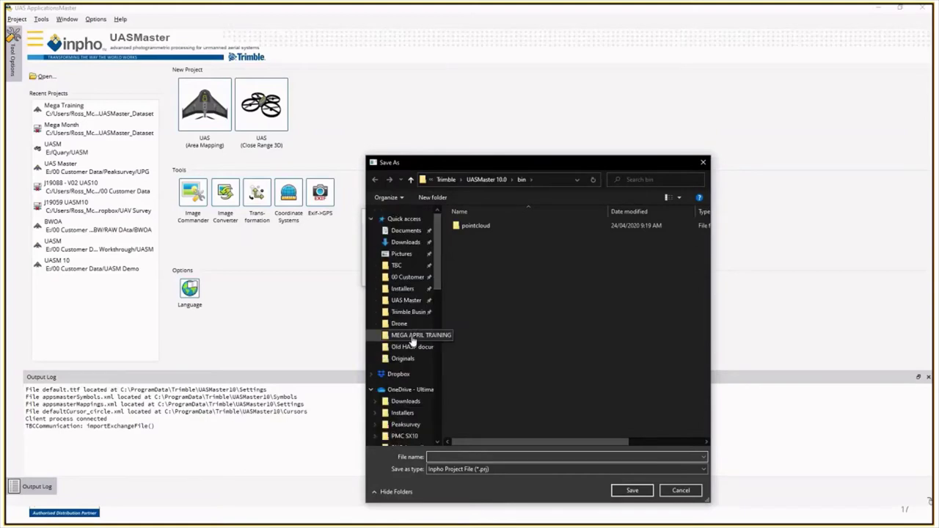
left_click(407, 300)
double_click(496, 226)
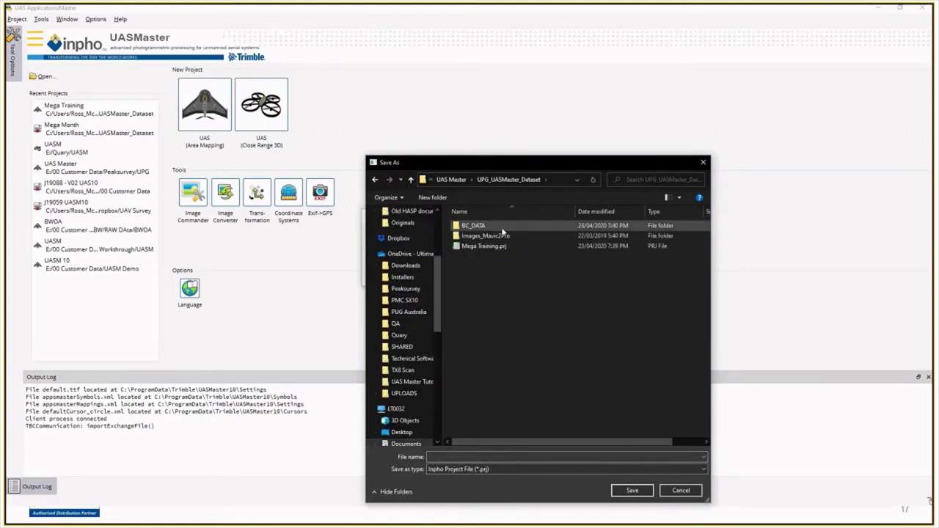
left_click(511, 457)
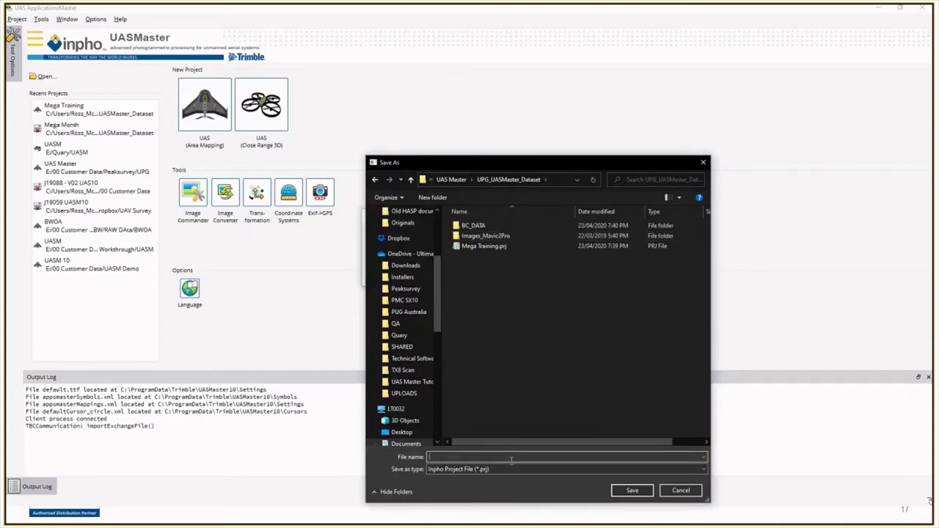
type("M")
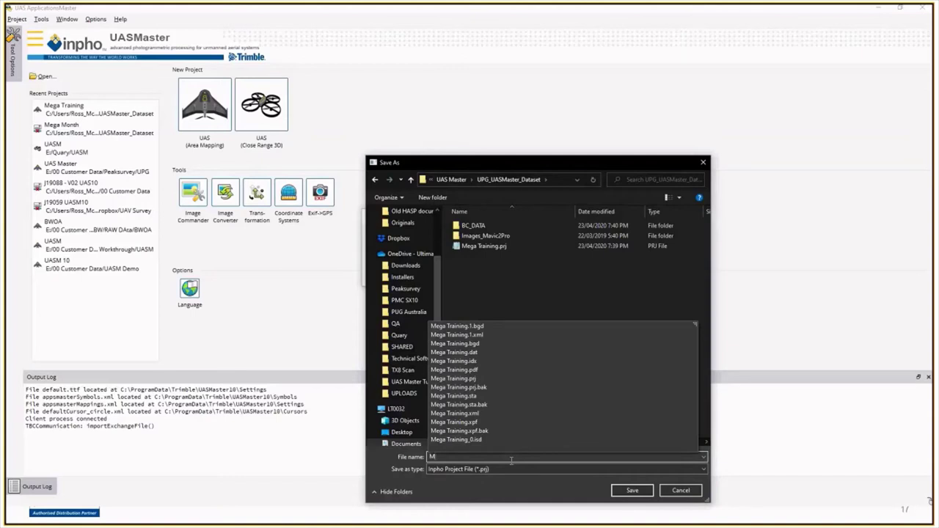
type("ega training 1")
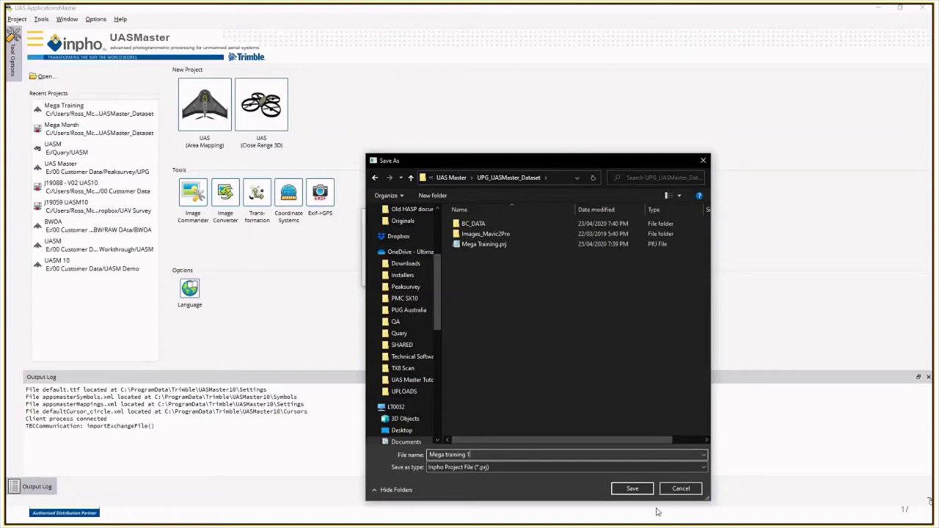
left_click(632, 488)
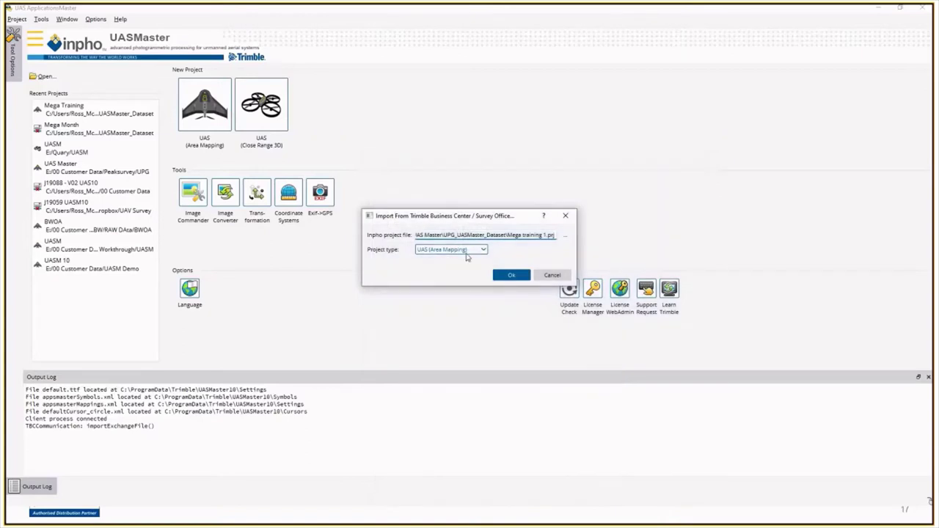
Step: Keep project type UAS (Area Mapping) and confirm the import
left_click(473, 251)
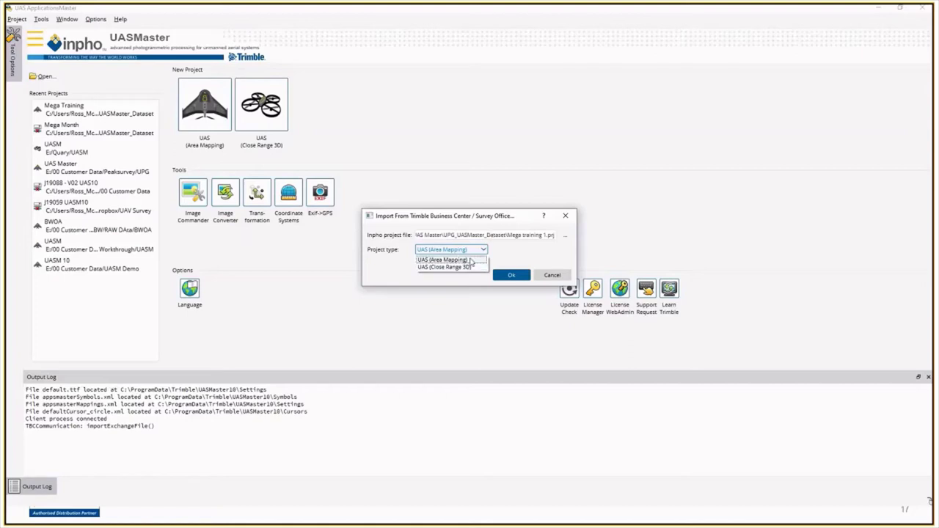
left_click(470, 260)
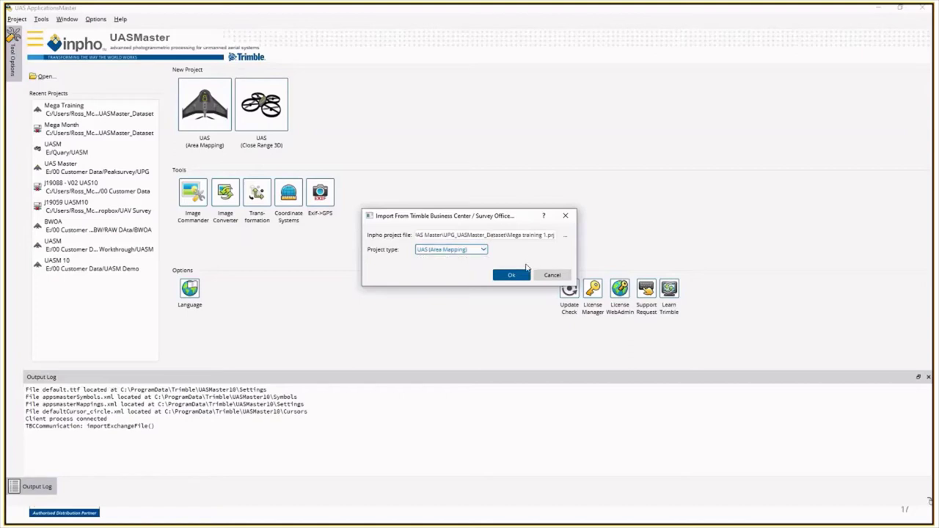
left_click(517, 276)
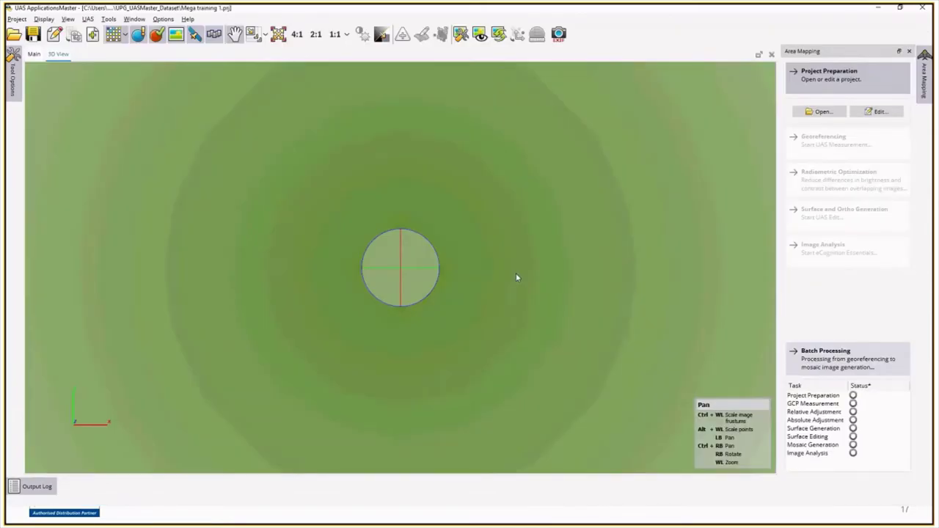
Step: Fit, zoom and rotate the 3D view around gcp1–gcp5, then open the Project Editor
left_click(279, 34)
scroll(445, 243, "down", 1)
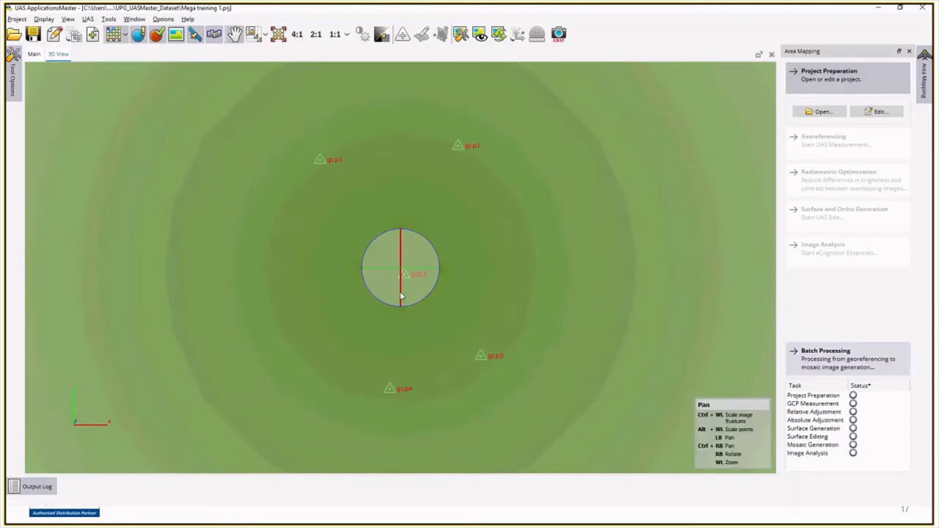
mouse_move(400, 281)
right_mouse_down()
mouse_move(408, 190)
mouse_move(418, 272)
mouse_move(406, 292)
mouse_move(408, 204)
mouse_move(396, 304)
mouse_move(399, 227)
mouse_move(408, 257)
mouse_move(413, 248)
mouse_move(400, 256)
mouse_move(413, 247)
mouse_move(432, 286)
mouse_move(352, 298)
mouse_move(417, 295)
mouse_move(389, 298)
right_mouse_up()
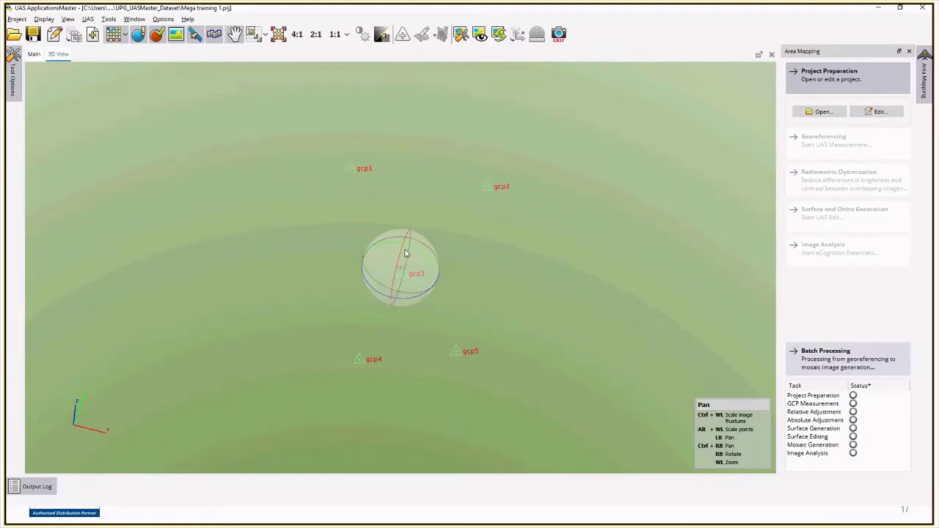
mouse_move(406, 254)
right_mouse_down()
mouse_move(414, 291)
mouse_move(411, 259)
mouse_move(381, 264)
mouse_move(372, 292)
mouse_move(389, 264)
right_mouse_up()
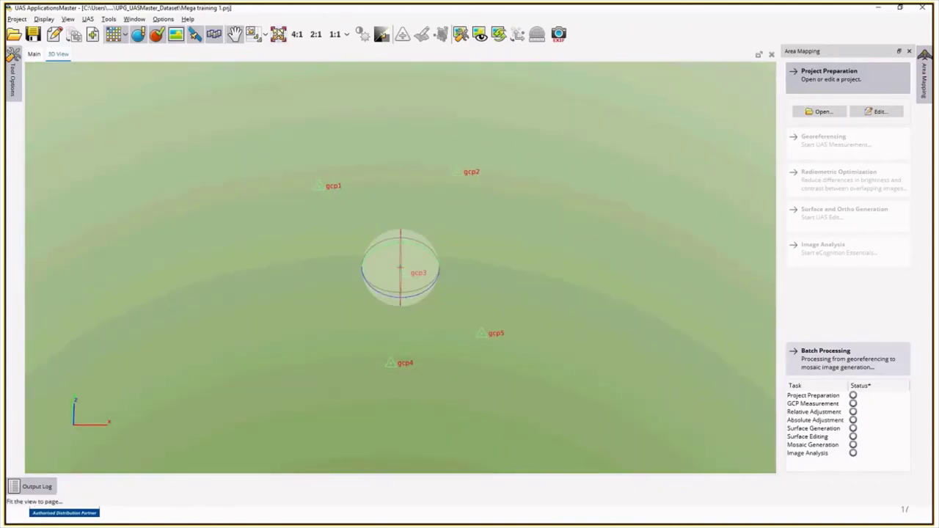
left_click(278, 34)
scroll(473, 198, "down", 2)
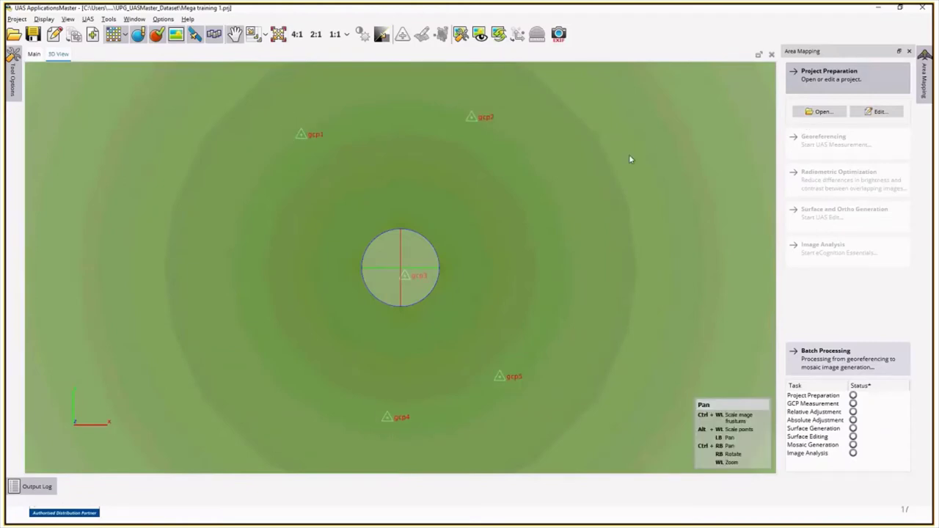
left_click(878, 112)
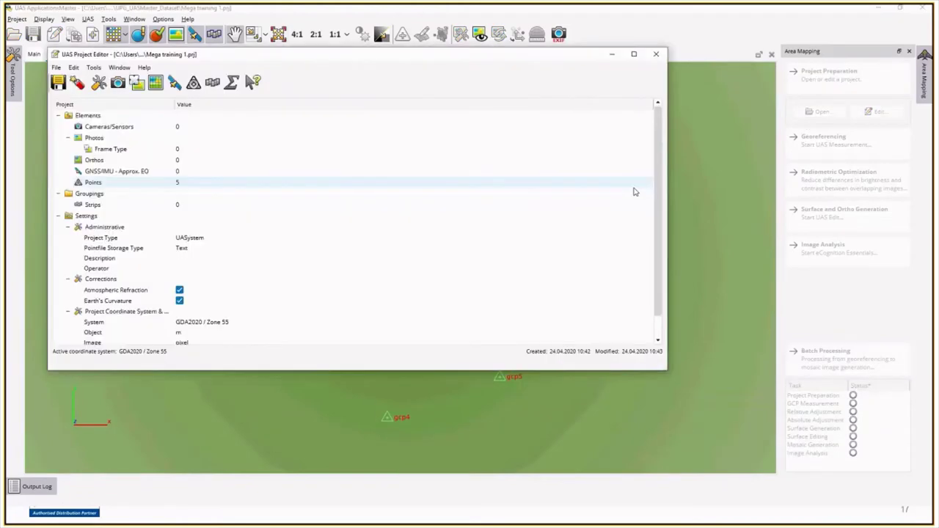
Step: Open the Frame Type photo list and start a frame photo import
left_click_drag(563, 56, 643, 124)
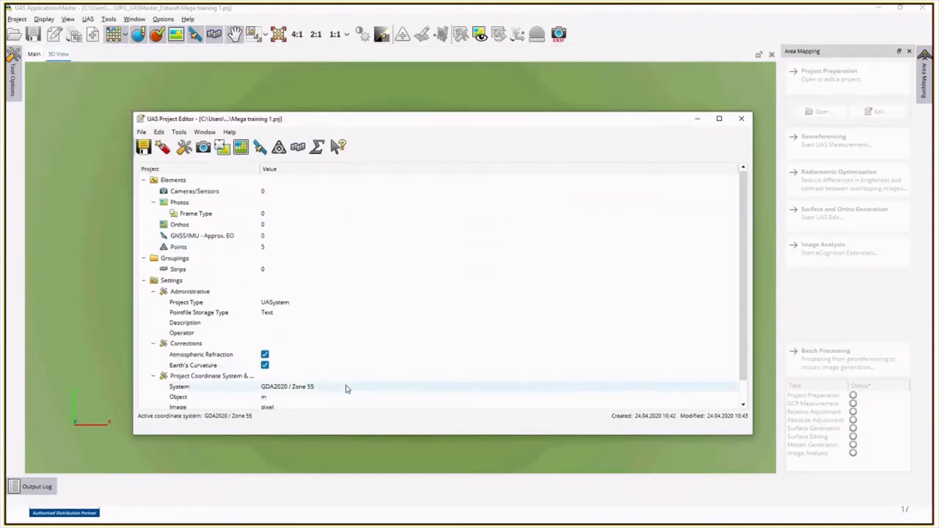
mouse_move(347, 389)
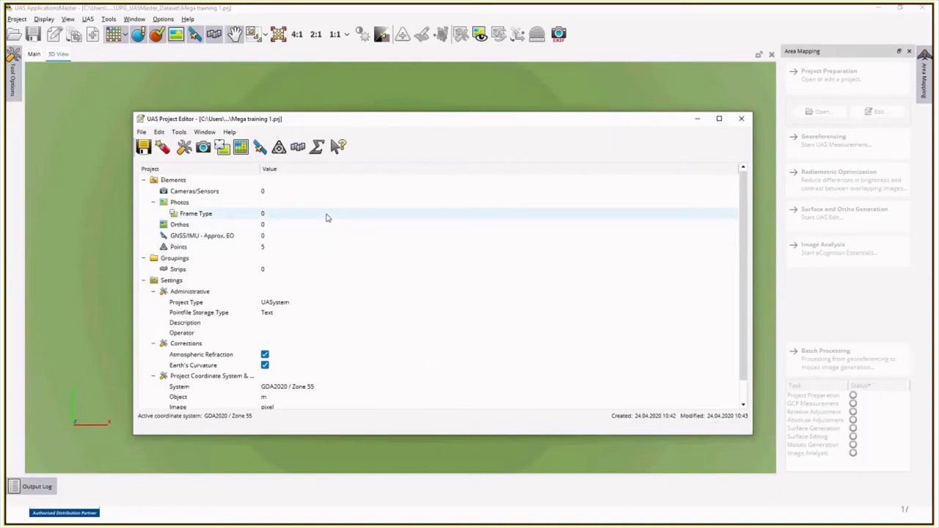
left_click(328, 214)
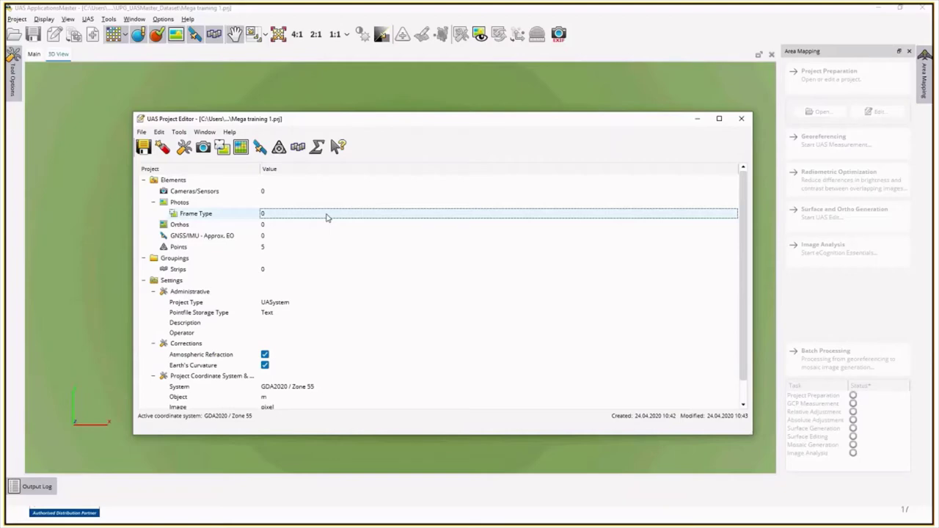
double_click(181, 214)
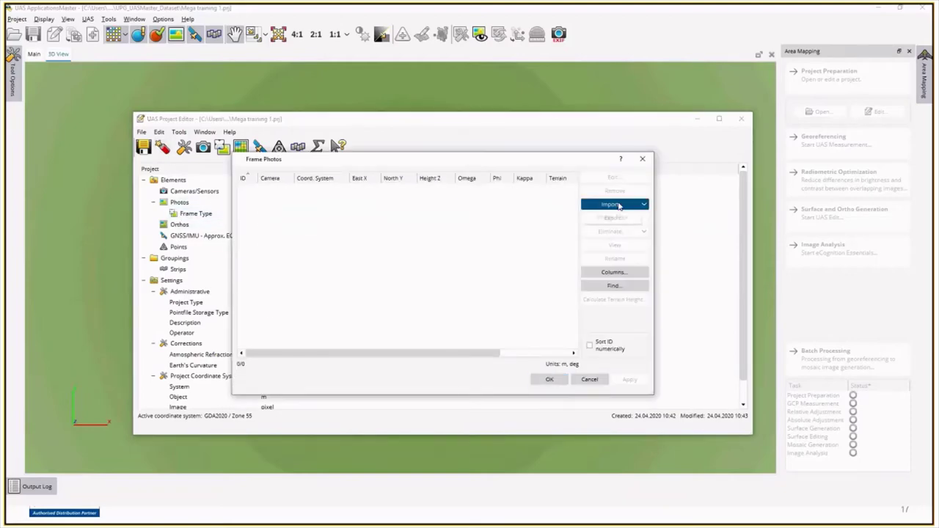
left_click(610, 205)
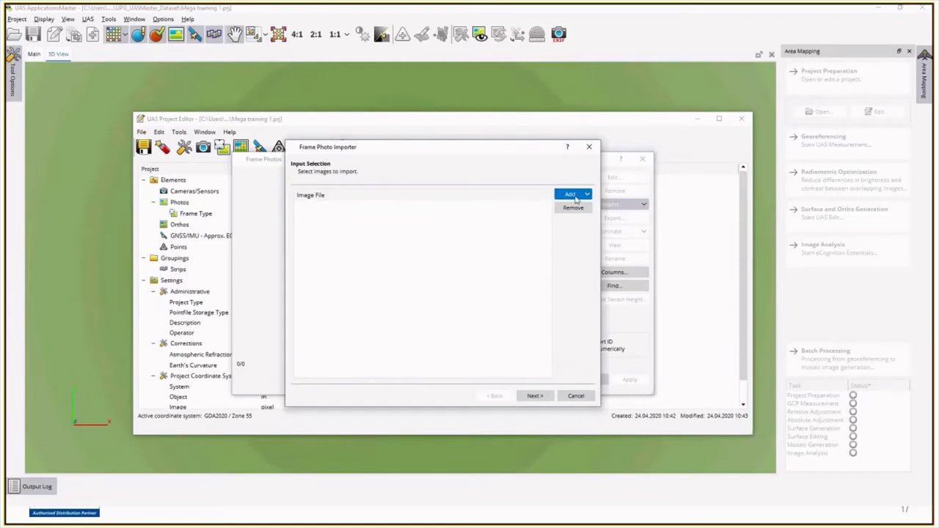
Step: Add the Images_Mavic2Pro\120m_AGL folder as the image source and continue to ID extraction
left_click(572, 194)
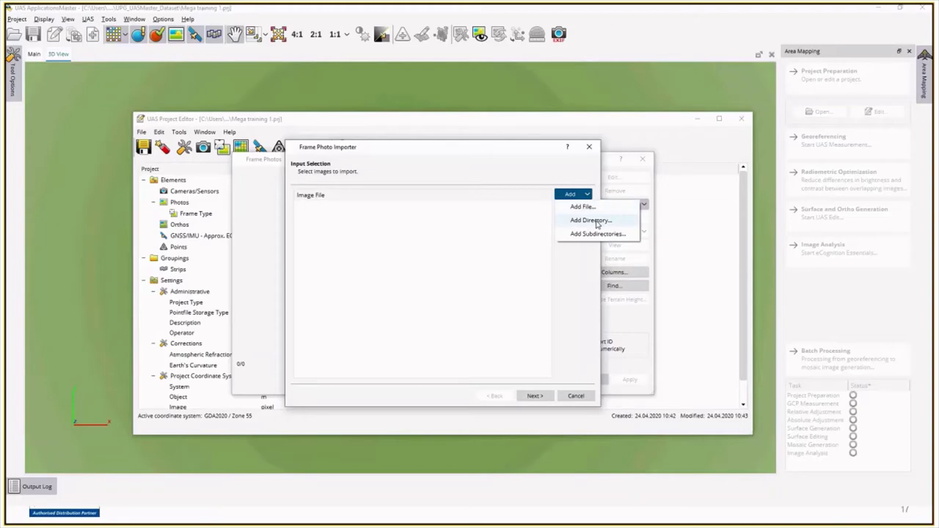
left_click(594, 220)
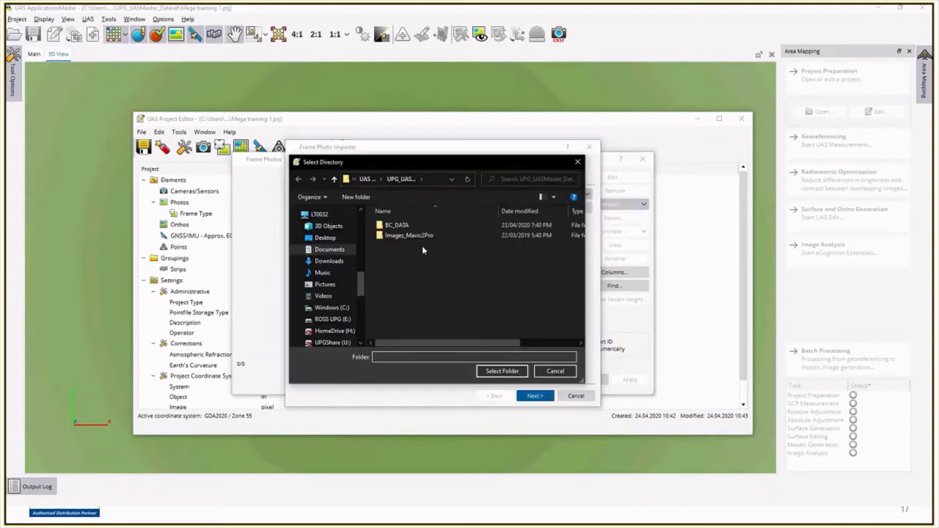
double_click(420, 237)
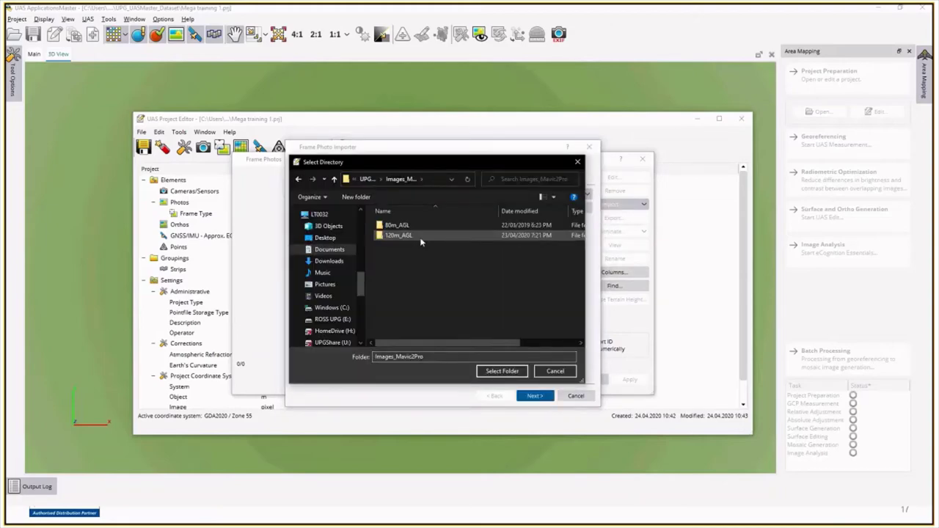
left_click(420, 237)
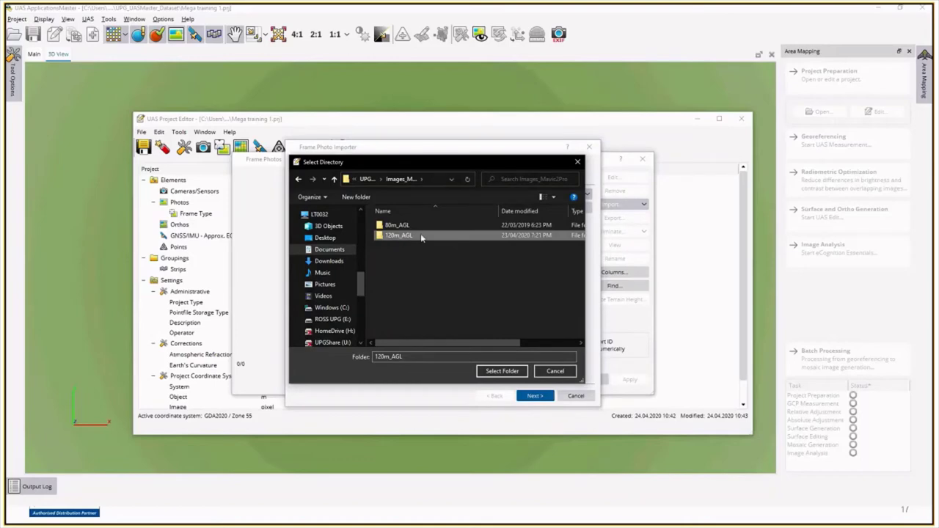
double_click(420, 235)
left_click(496, 372)
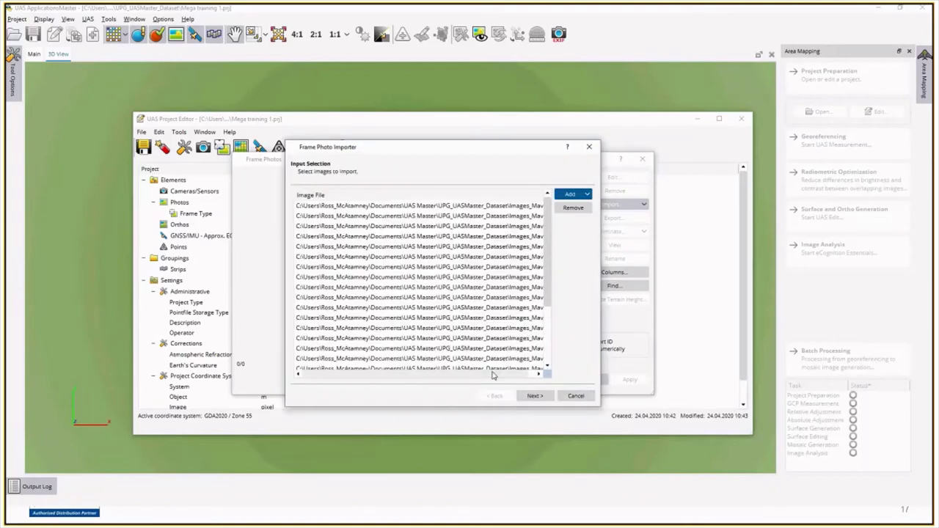
left_click(535, 396)
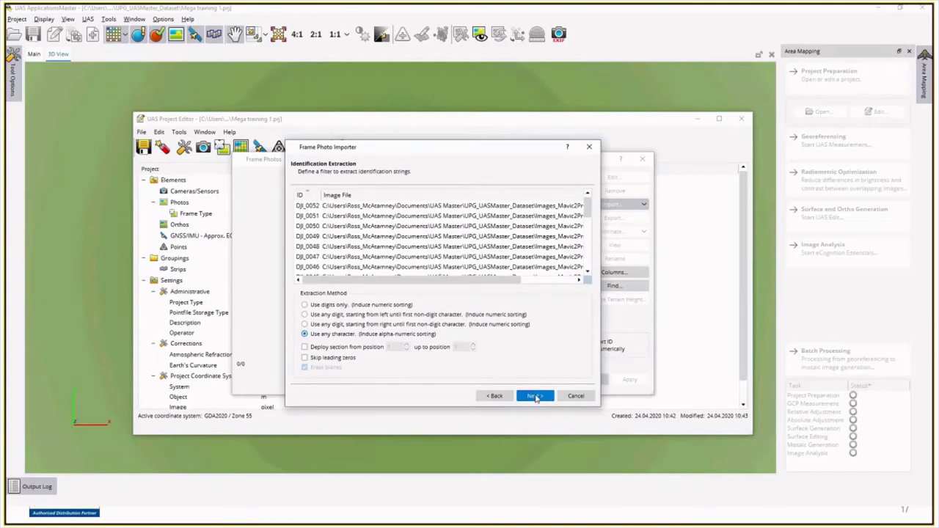
Step: Accept the extracted IDs and merge options, set mean terrain height to 40 m, and finish importing
left_click(535, 396)
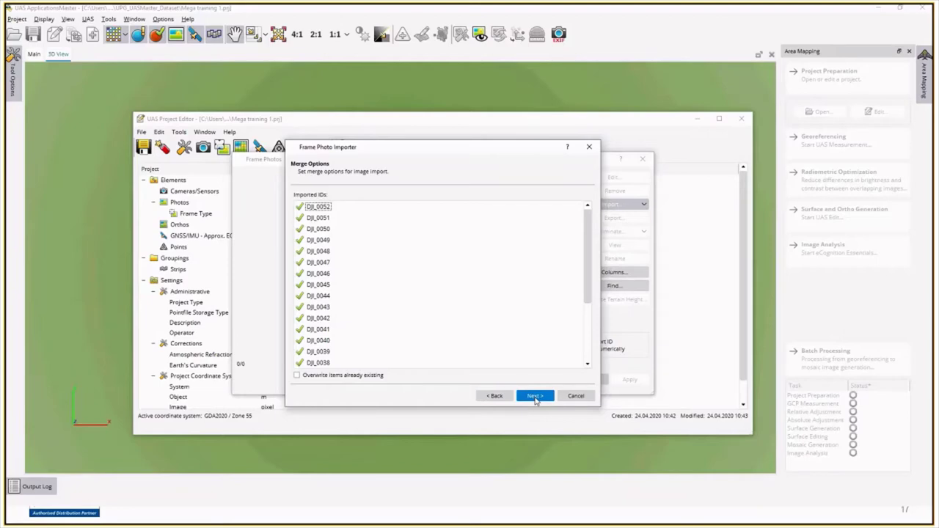
left_click(534, 396)
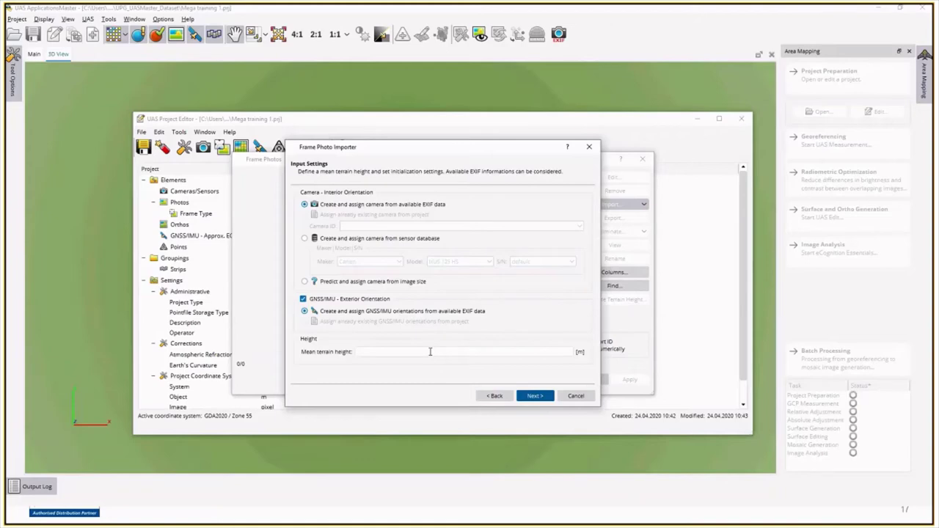
left_click(430, 351)
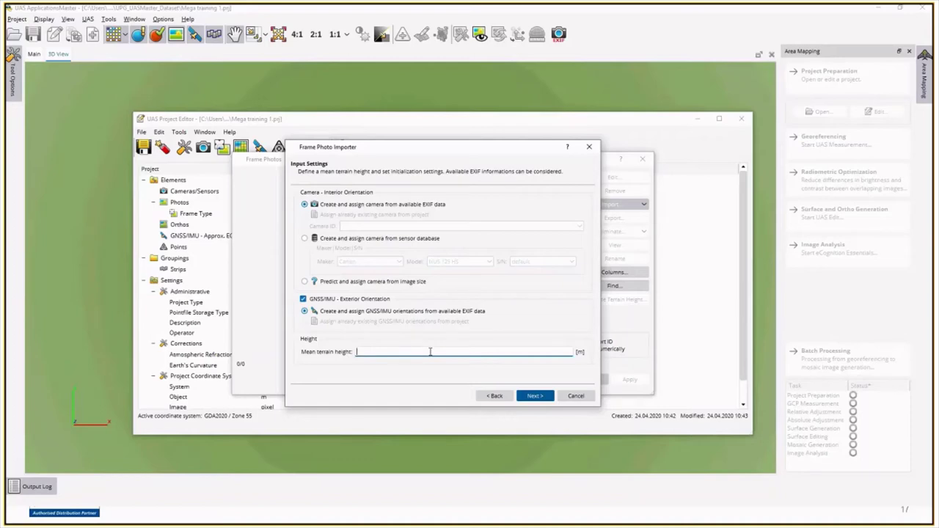
type("40")
left_click(533, 397)
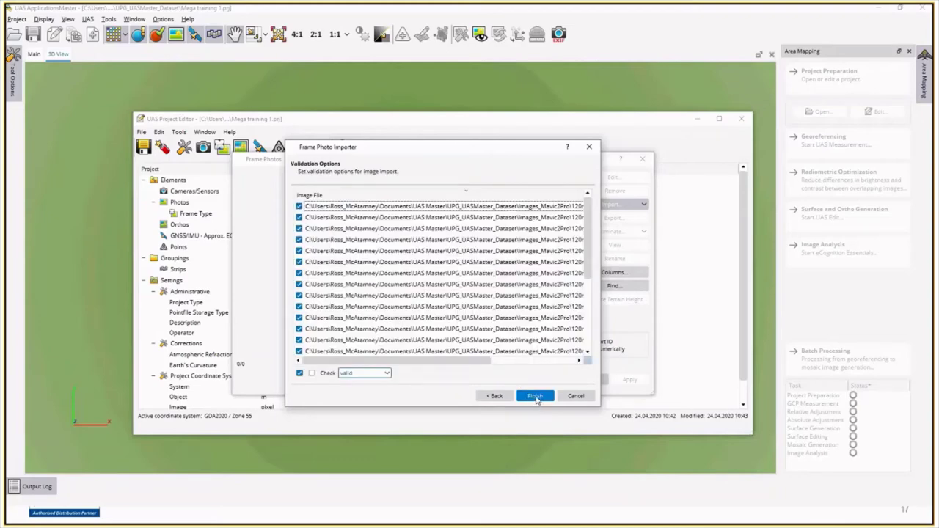
left_click(535, 397)
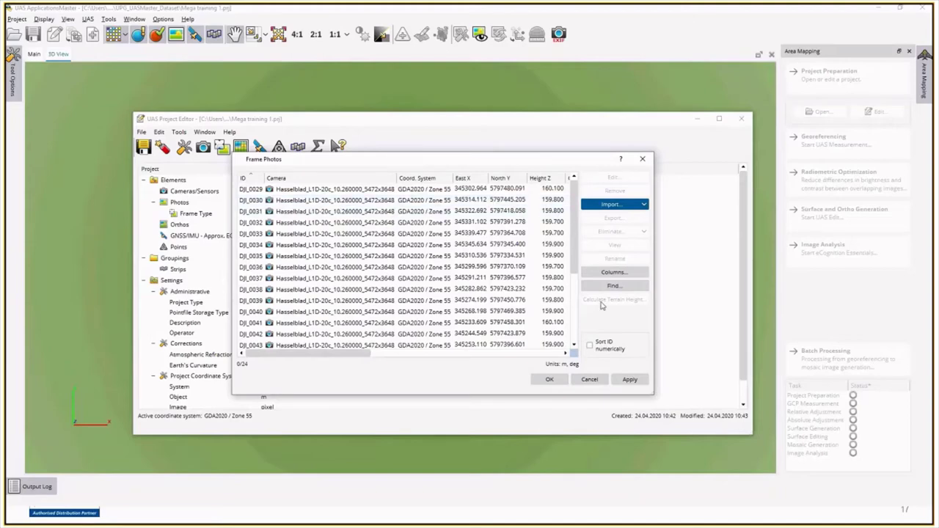
Step: Calculate terrain height for all 24 photos from a 120 m flight height and apply it
key("ctrl+a")
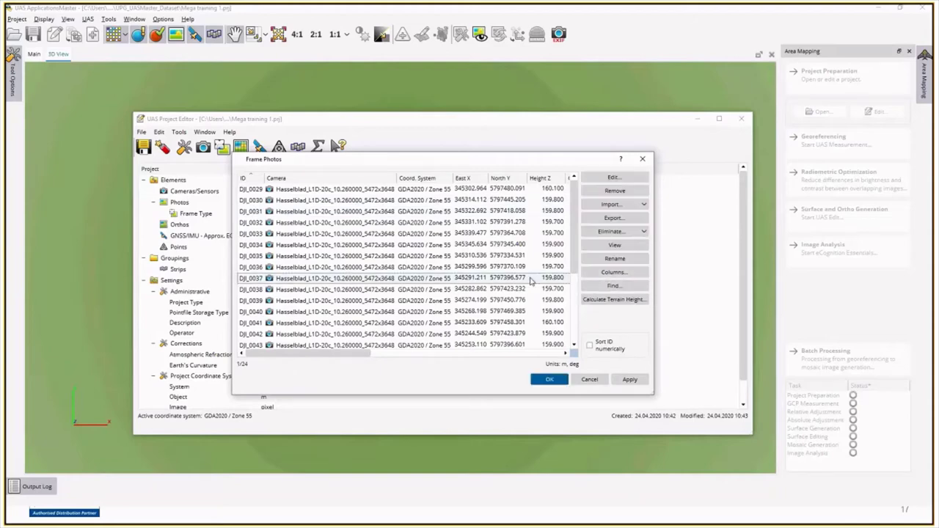
left_click(616, 309)
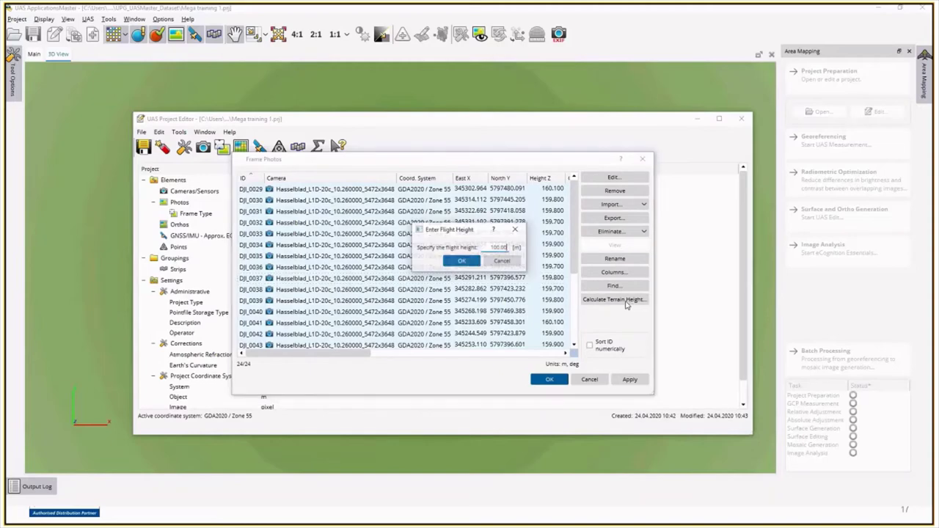
double_click(510, 247)
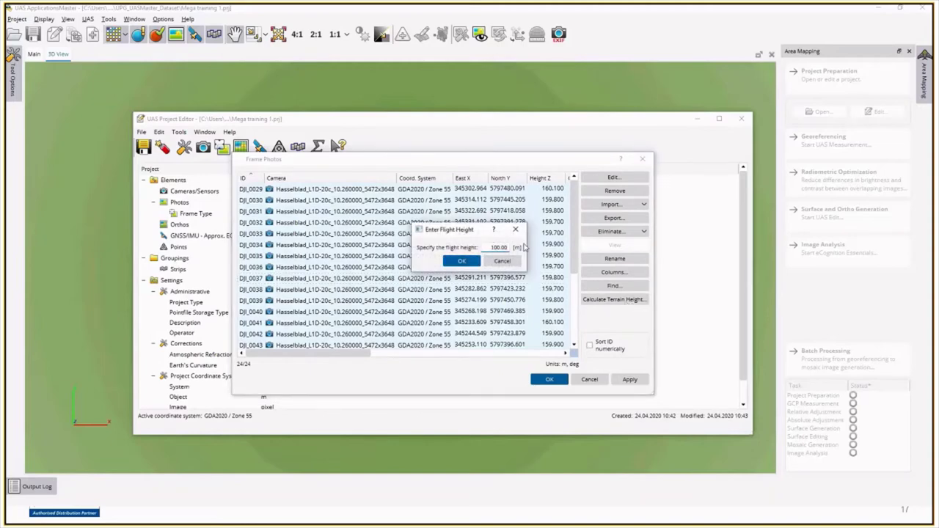
type("120")
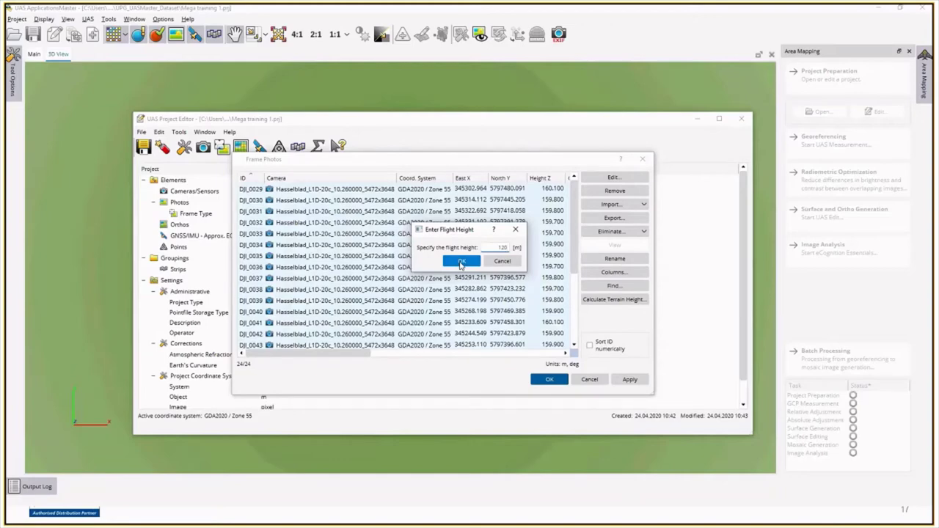
left_click(460, 263)
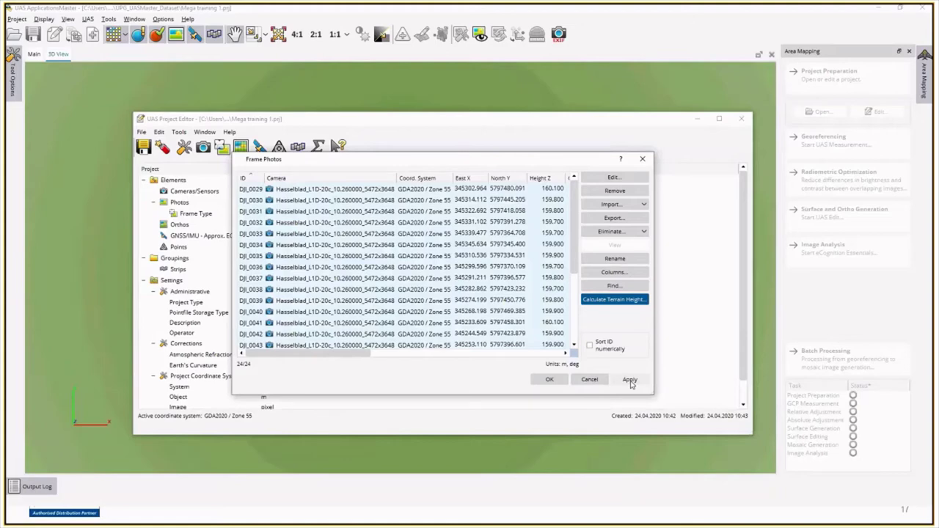
left_click(629, 380)
left_click(549, 380)
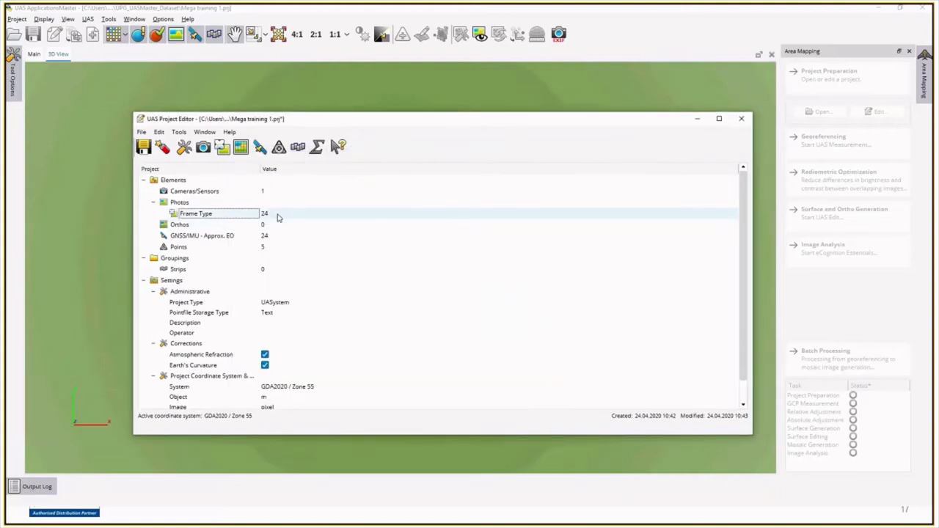
Step: Set Omega 10, Phi 10 and Kappa 20 standard deviations for all 24 GNSS/IMU records
double_click(193, 236)
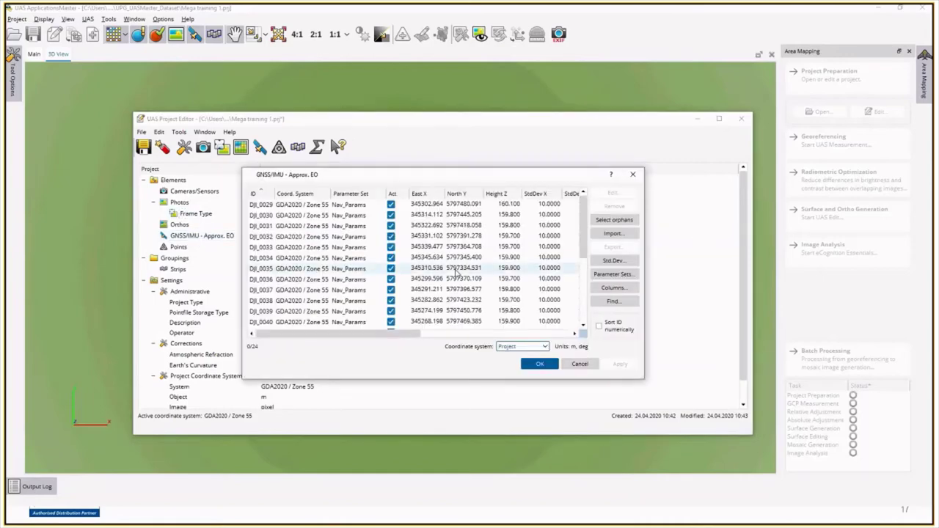
left_click(548, 290)
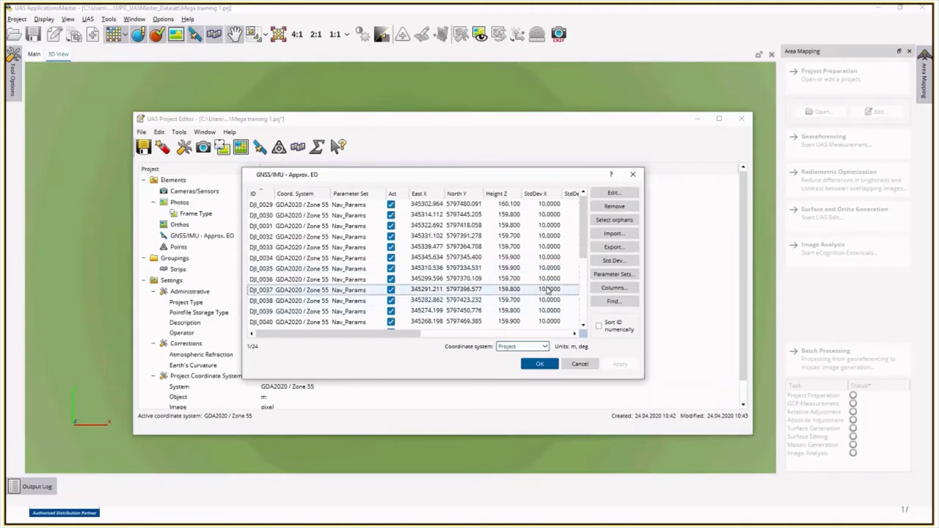
key("ctrl+a")
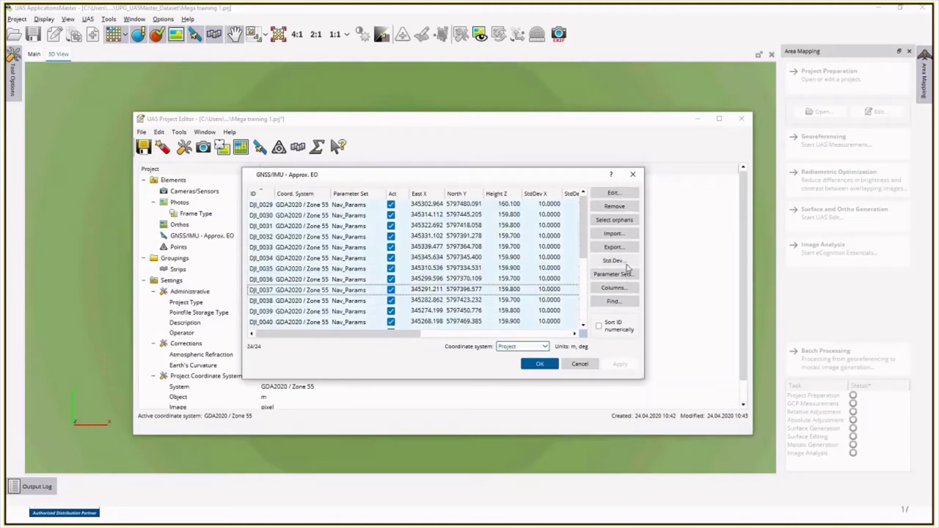
left_click(624, 263)
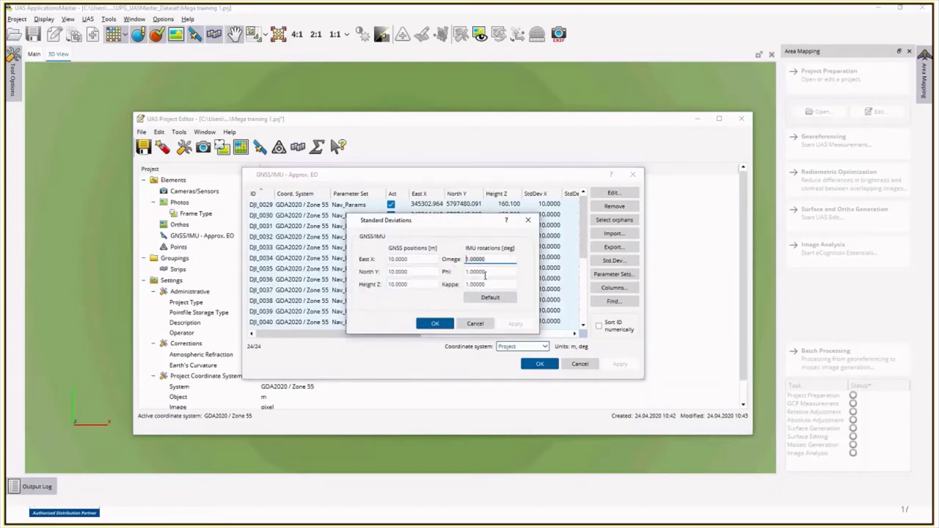
type("10")
key("Tab")
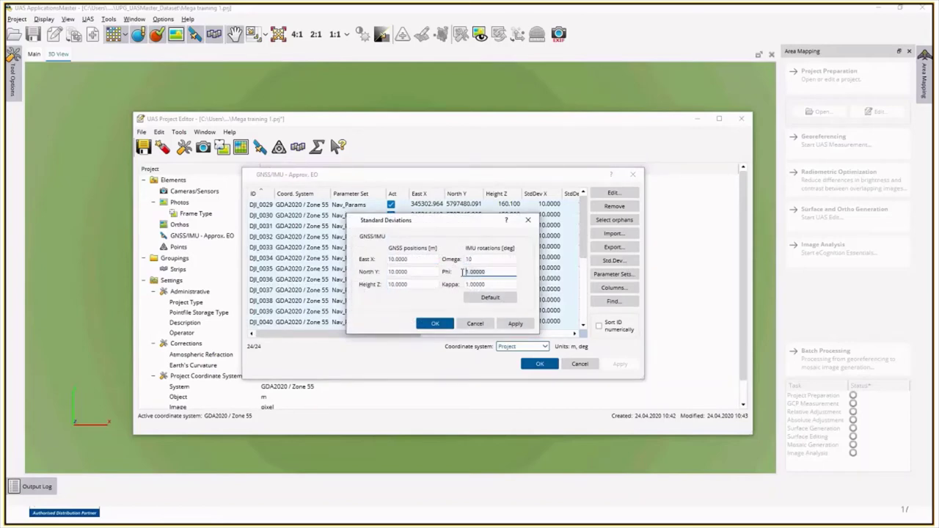
type("10")
key("Tab")
type("20")
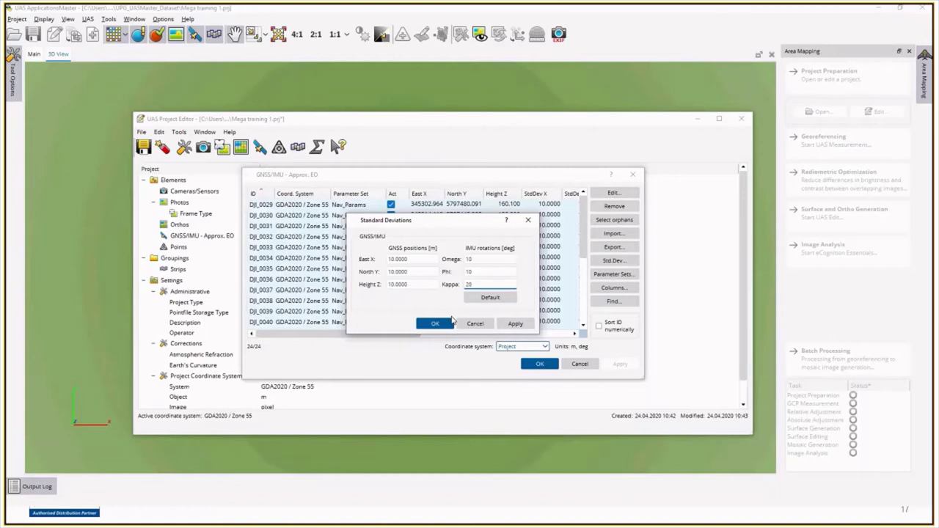
Step: Apply the new standard deviations and reinitialise exterior orientations from GNSS/IMU
left_click(515, 324)
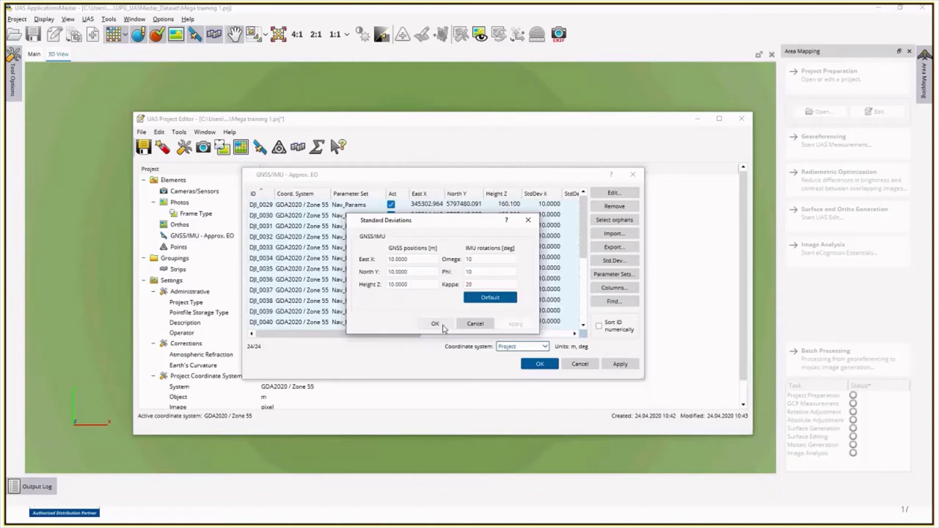
left_click(620, 364)
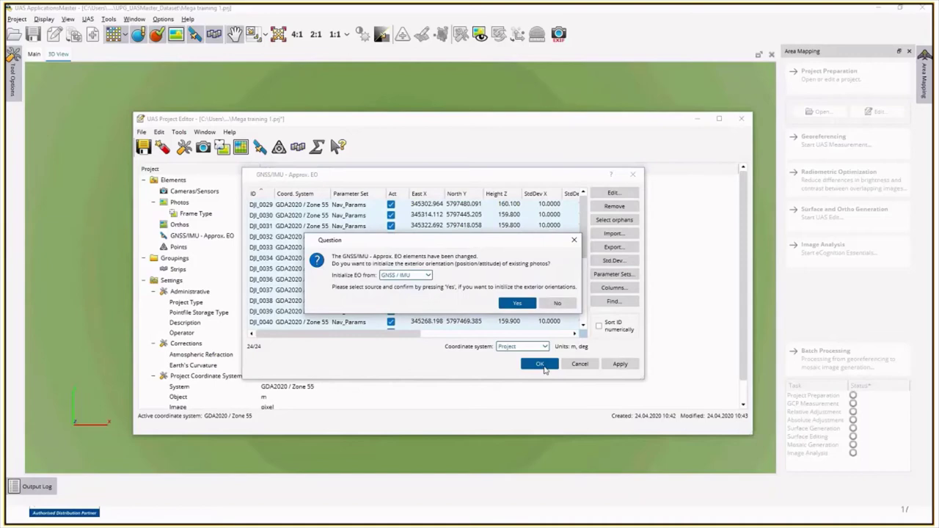
left_click(515, 302)
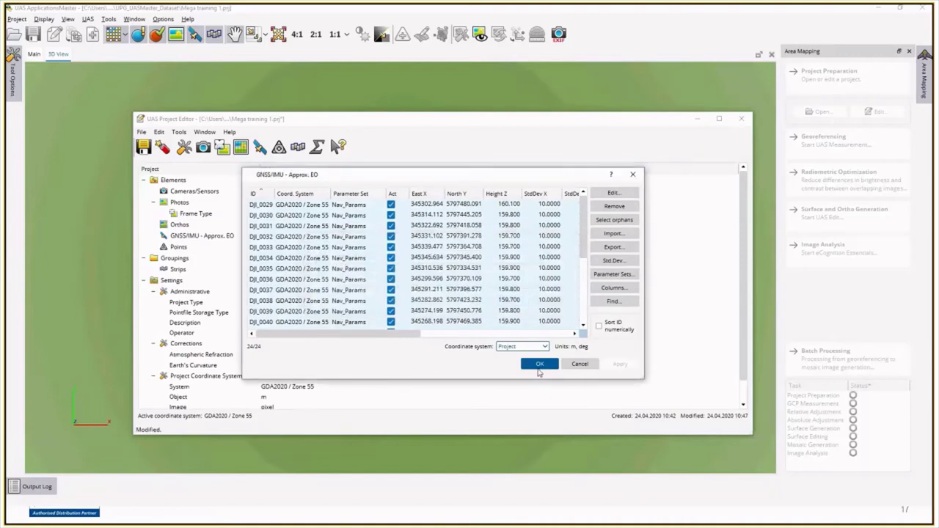
left_click(539, 365)
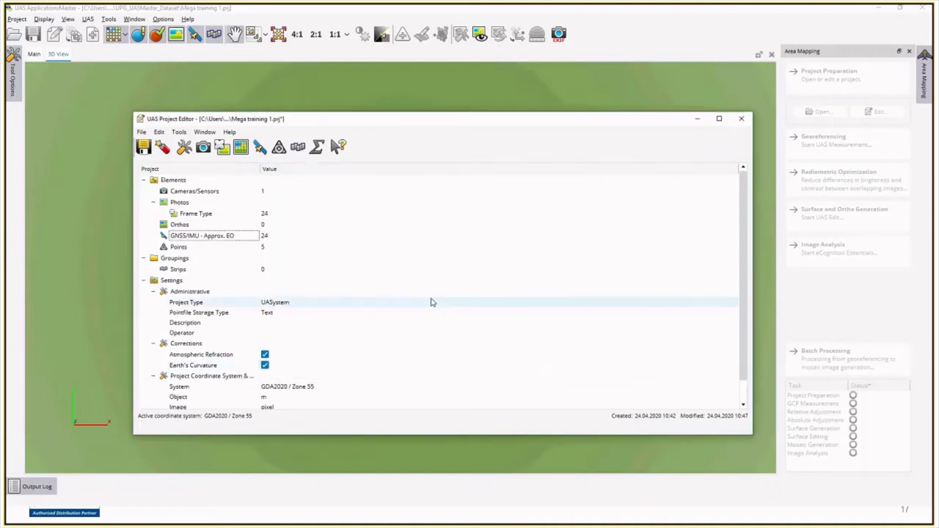
Step: Auto-generate strips with 25° and 200% tolerances, giving four six-photo strips, and apply them
left_click(388, 269)
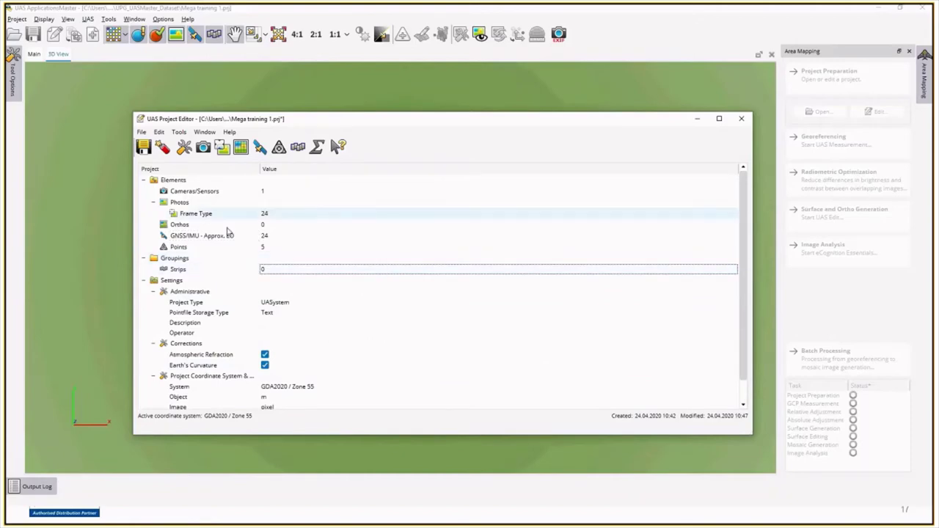
left_click(283, 267)
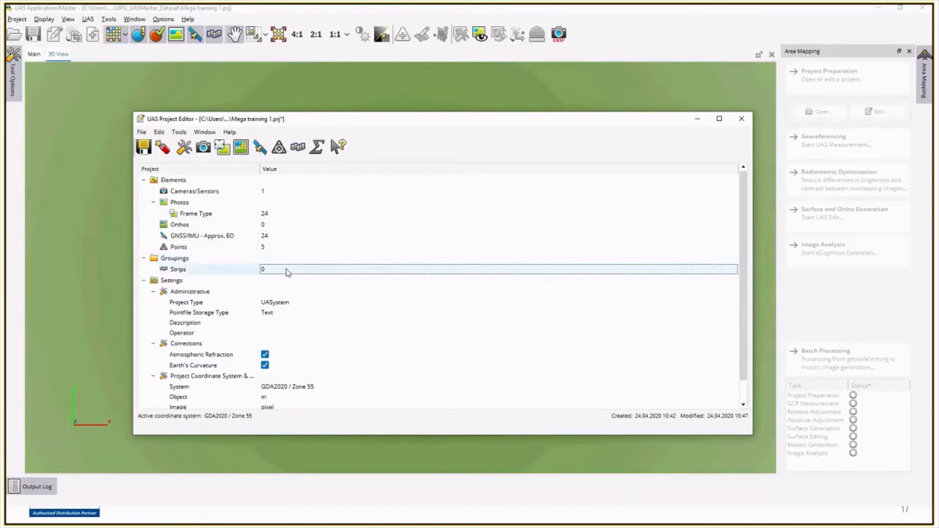
double_click(286, 271)
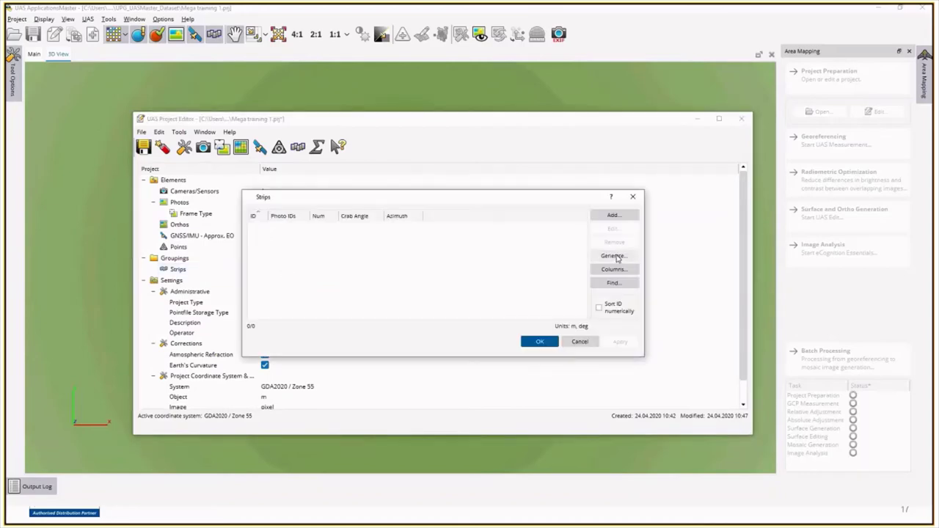
left_click(614, 256)
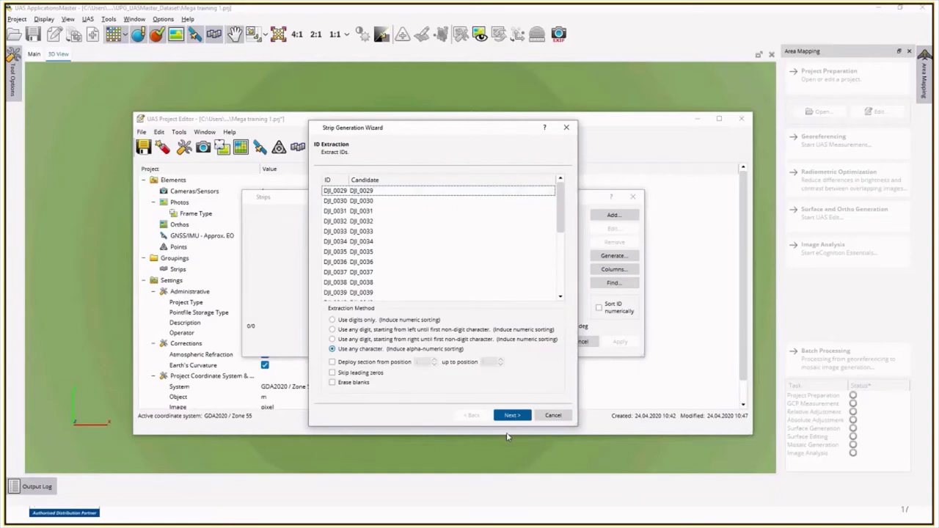
left_click(515, 416)
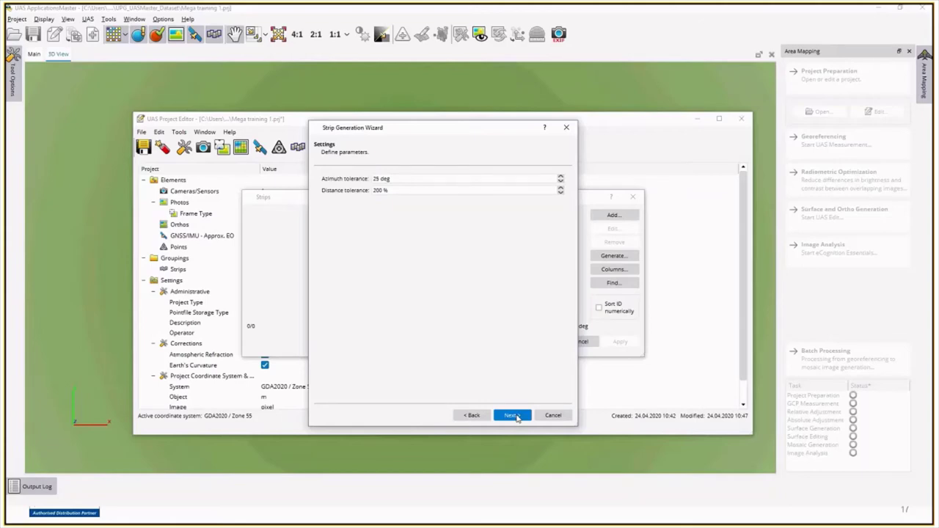
left_click(514, 416)
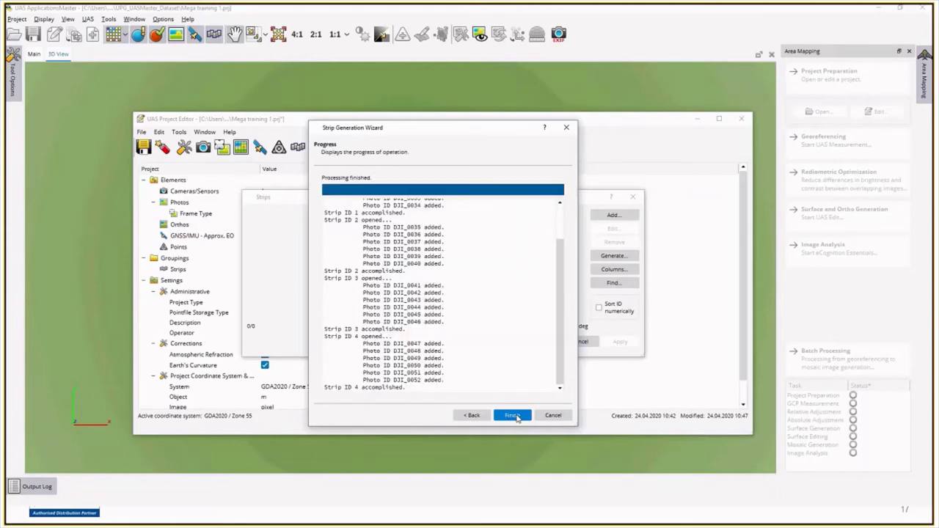
left_click(513, 416)
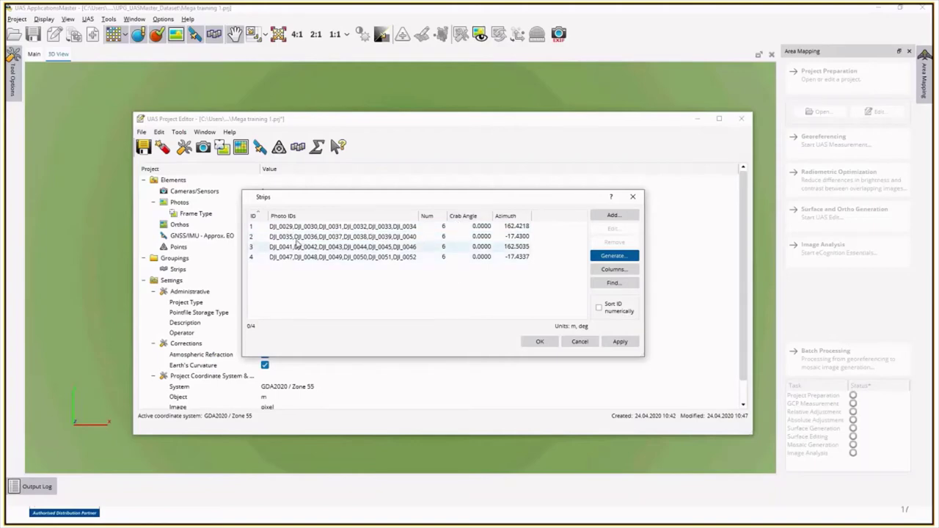
left_click(618, 342)
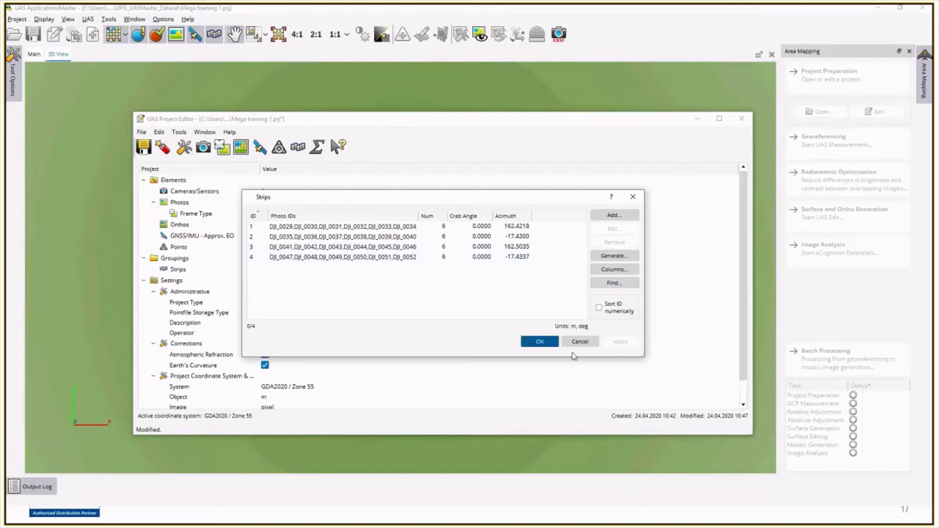
left_click(538, 342)
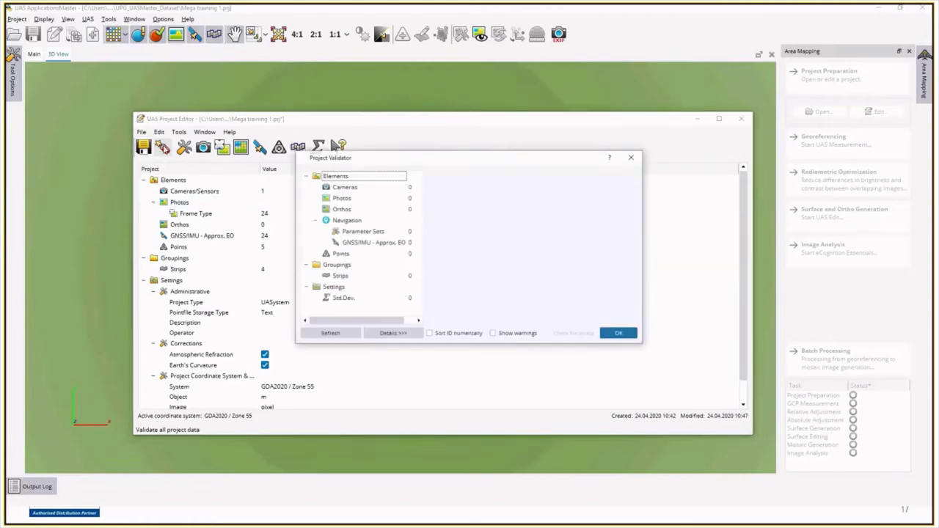
Step: Review the Project Validator's zero-issue results, then save the project and close the UAS Project Editor
left_click_drag(488, 161, 369, 127)
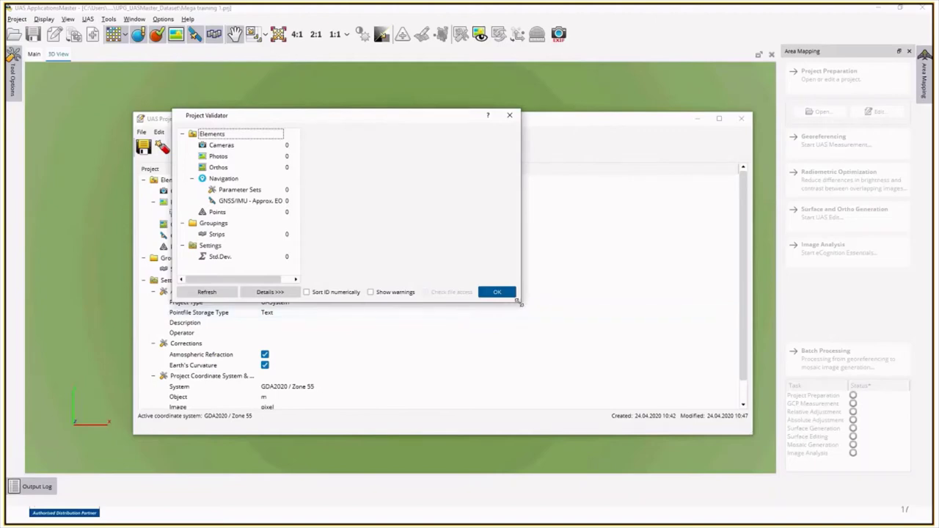
left_click_drag(520, 301, 622, 393)
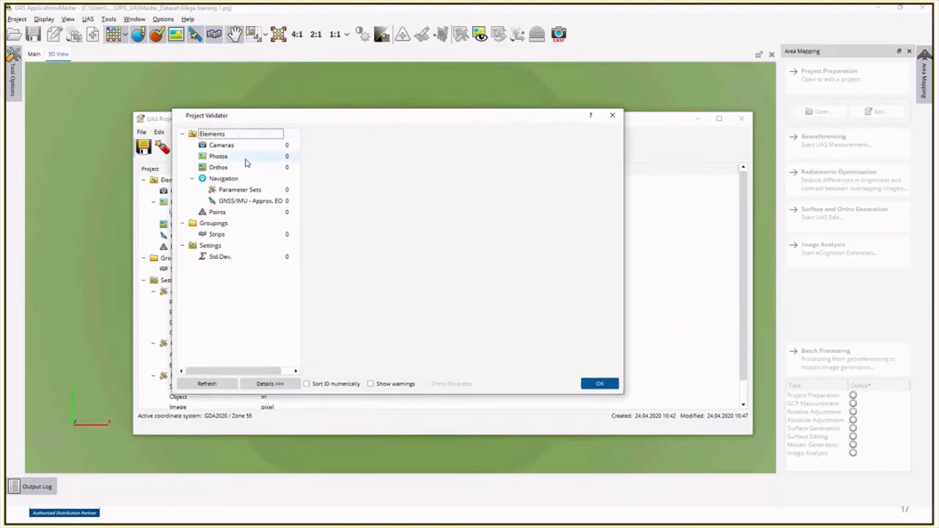
left_click(614, 117)
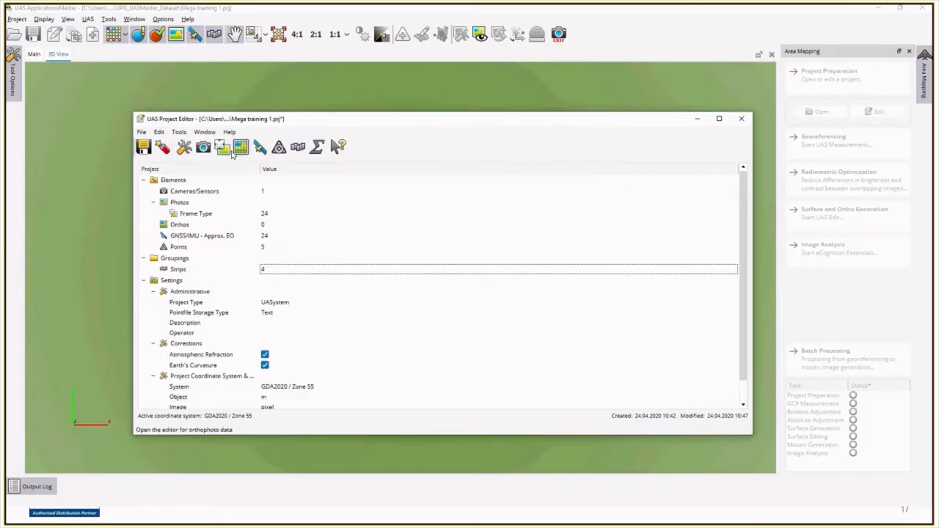
left_click(143, 147)
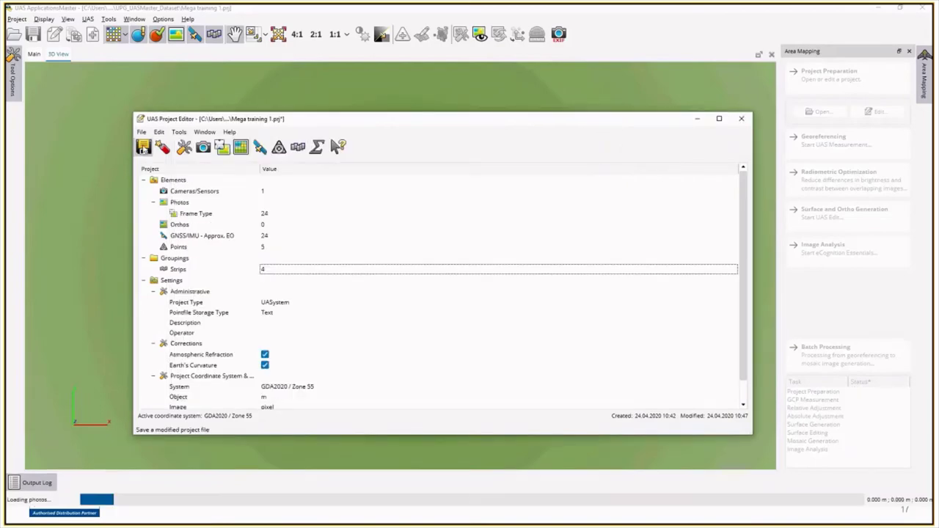
left_click(739, 118)
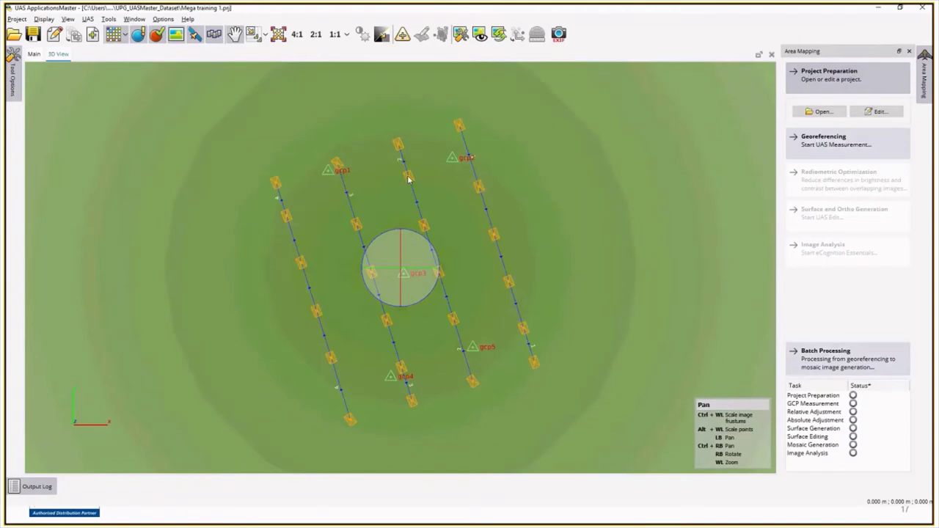
scroll(394, 321, "up", 2)
scroll(394, 326, "down", 1)
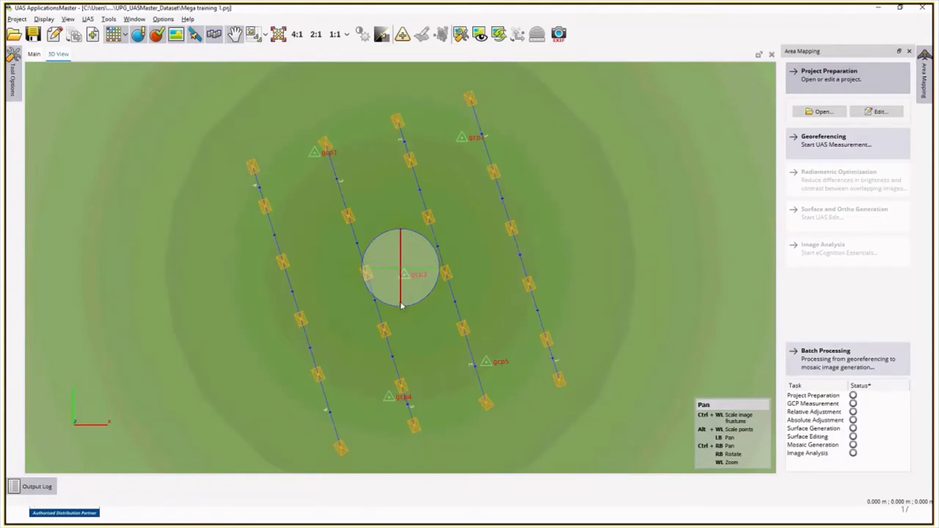
right_click_drag(401, 305, 394, 377)
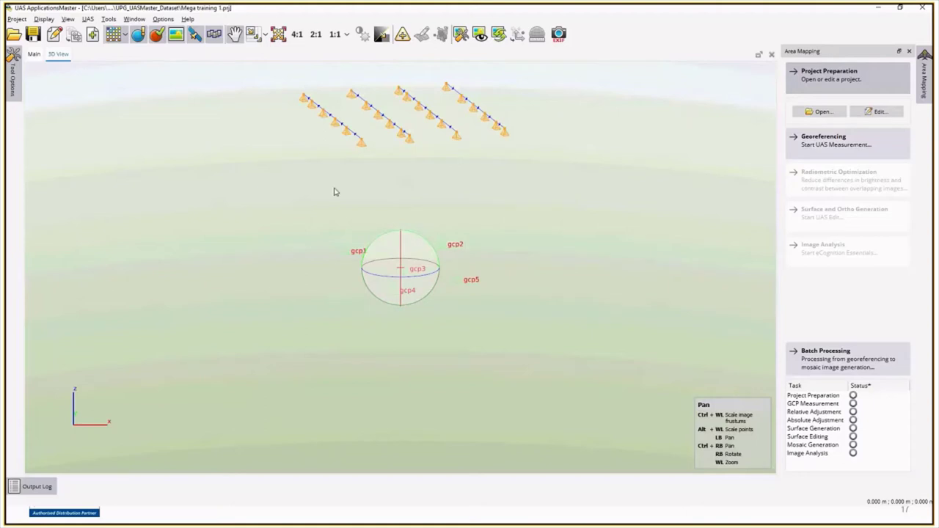
right_click_drag(340, 292, 475, 347)
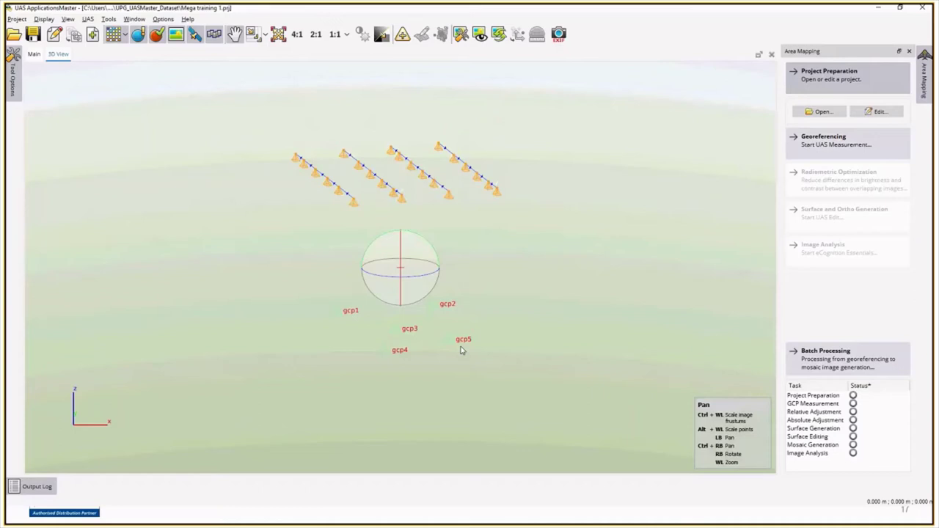
left_click(278, 33)
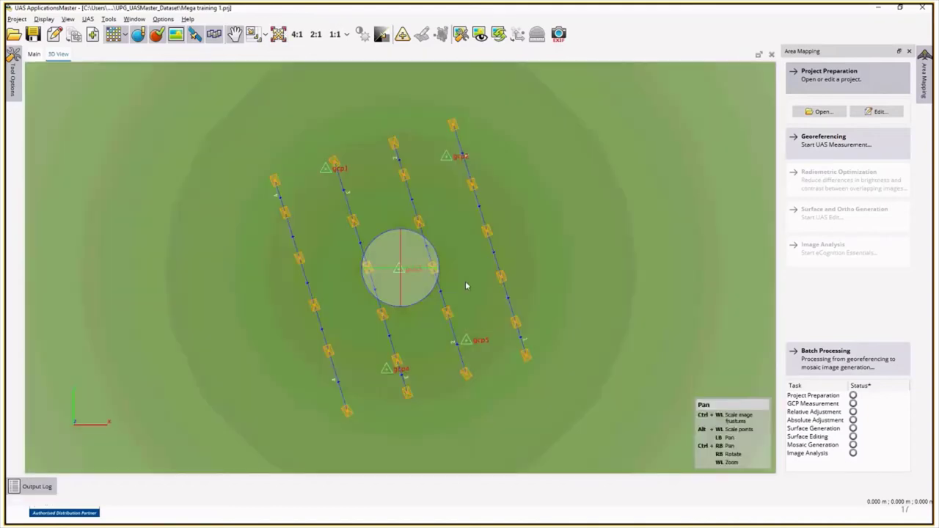
scroll(465, 286, "down", 1)
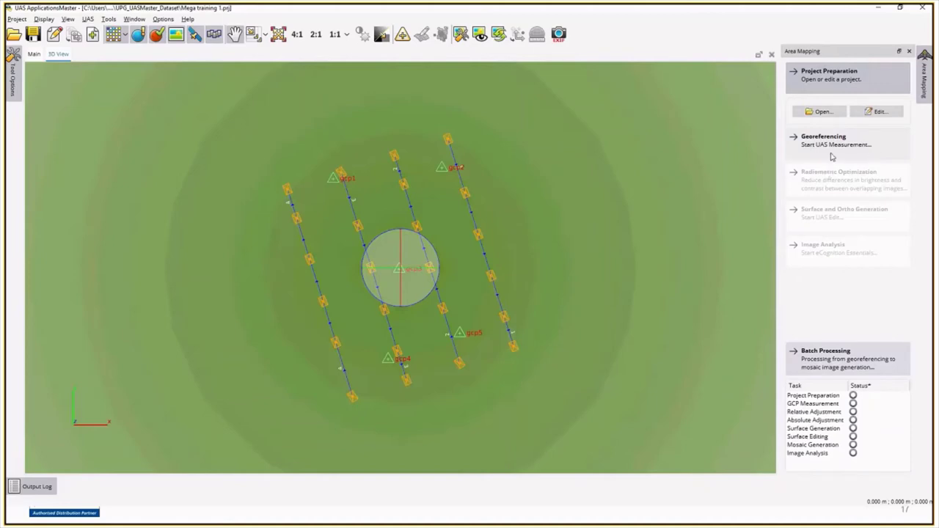
Step: Launch Georeferencing – Start UAS Measurement to show the Block view of 24 footprints and gcp labels
left_click(840, 146)
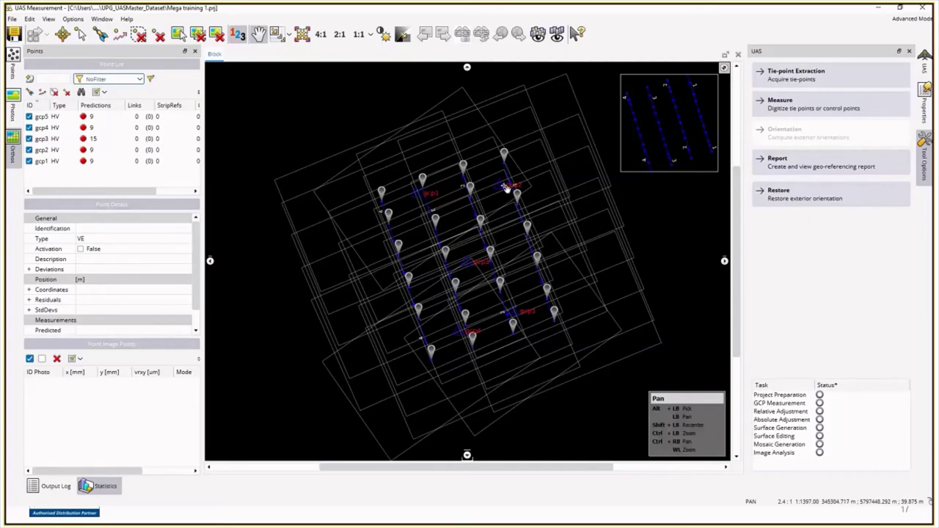
scroll(506, 188, "up", 1)
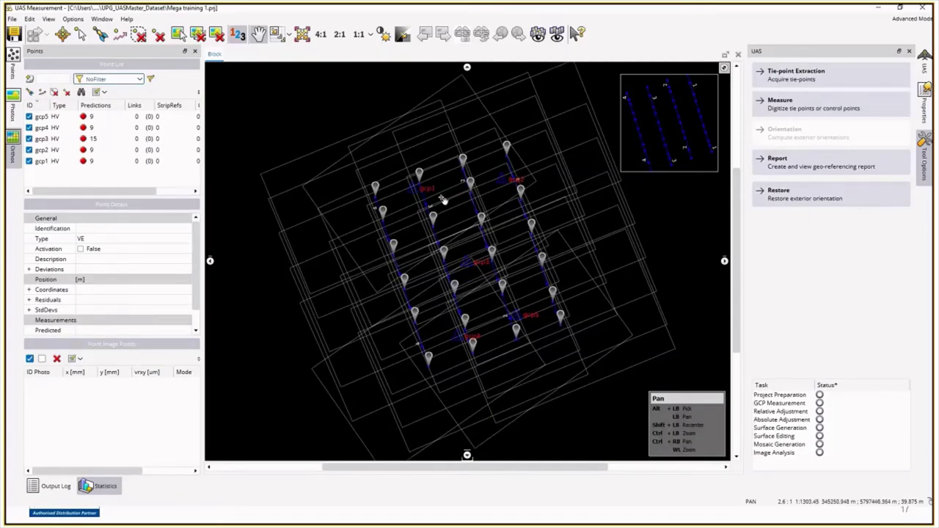
scroll(443, 200, "down", 1)
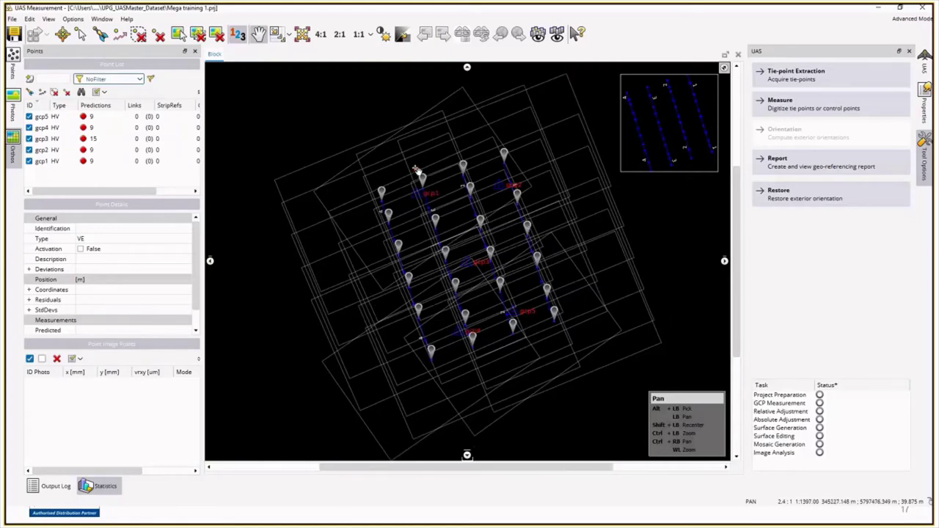
Step: Open a new Topo view of the image block
left_click(562, 37)
scroll(459, 245, "down", 3)
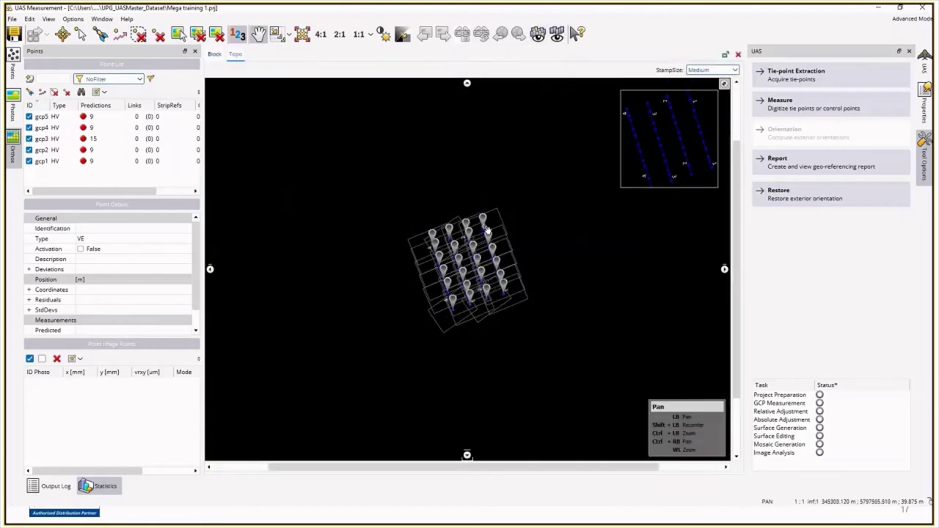
scroll(459, 245, "up", 4)
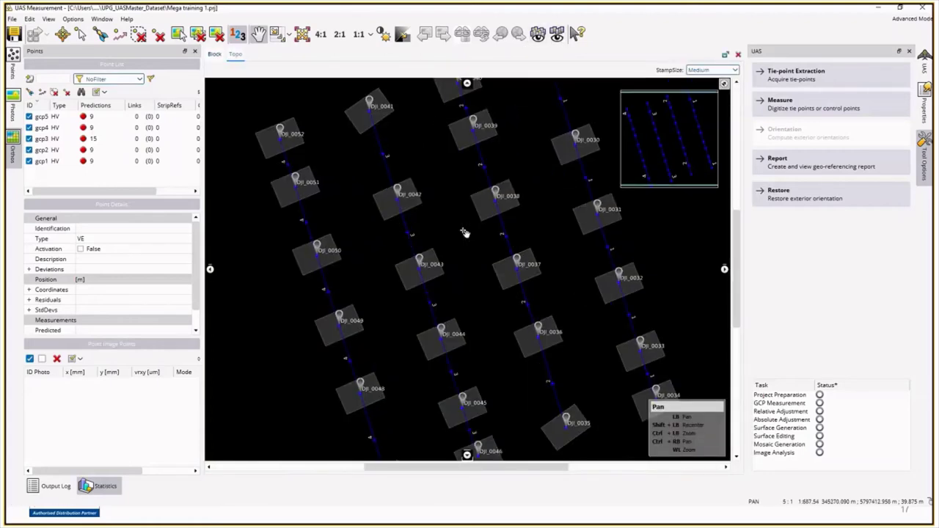
scroll(465, 232, "down", 2)
scroll(464, 232, "up", 2)
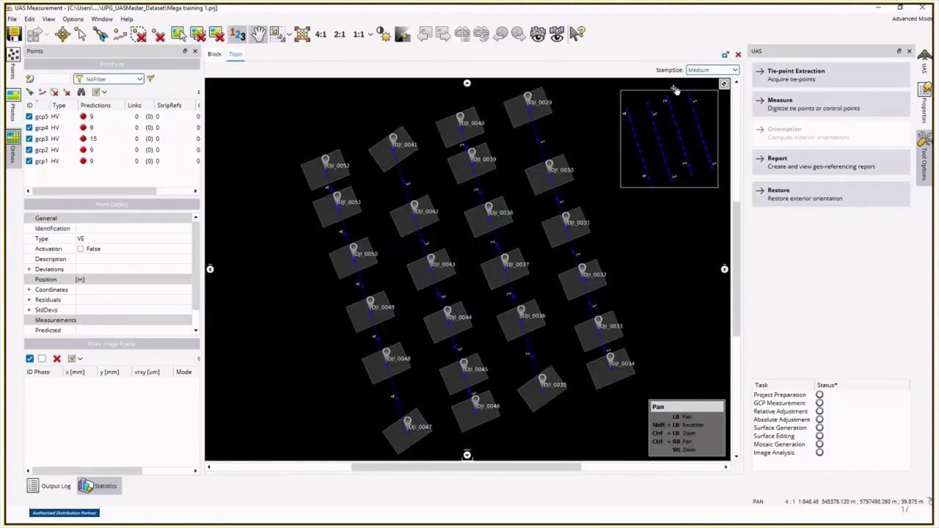
scroll(423, 234, "up", 1)
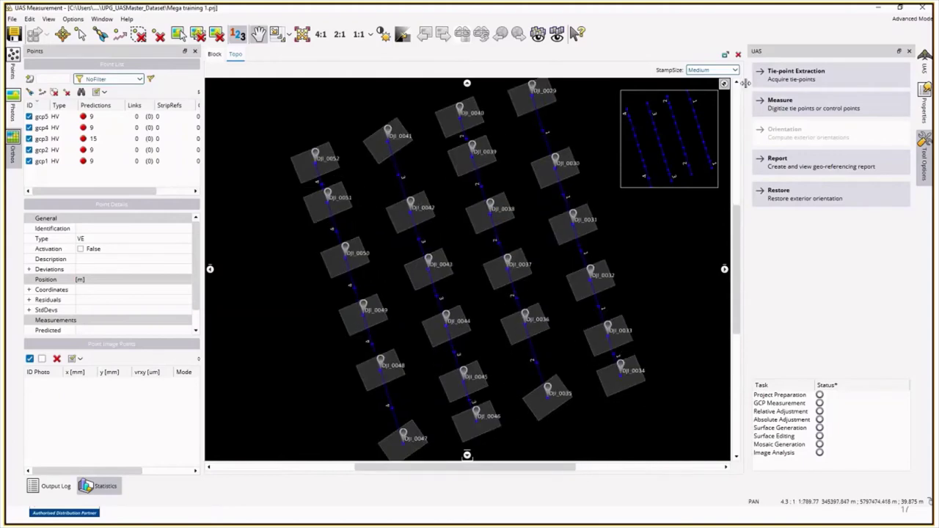
Step: Set the photo stamp size to X-Large and select all photos in the Photos list
left_click(725, 70)
left_click(724, 86)
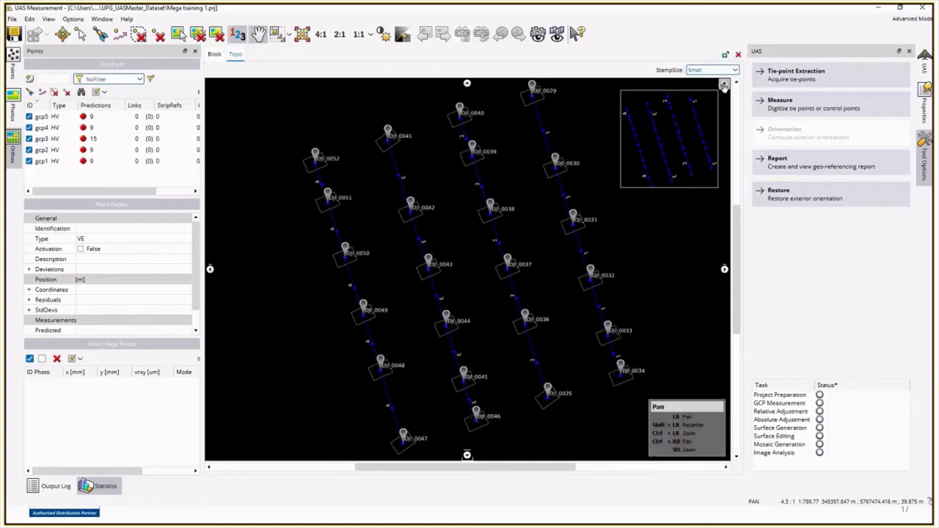
left_click(725, 71)
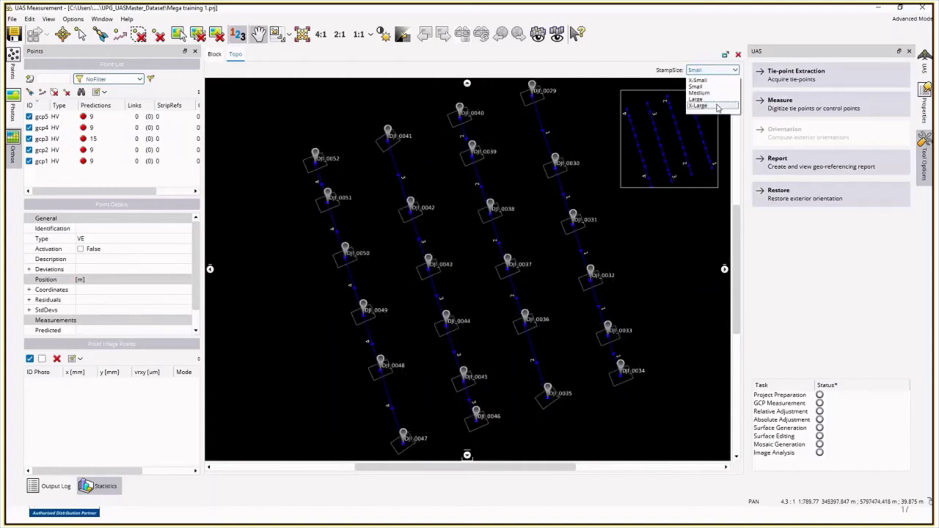
left_click(717, 106)
left_click(12, 107)
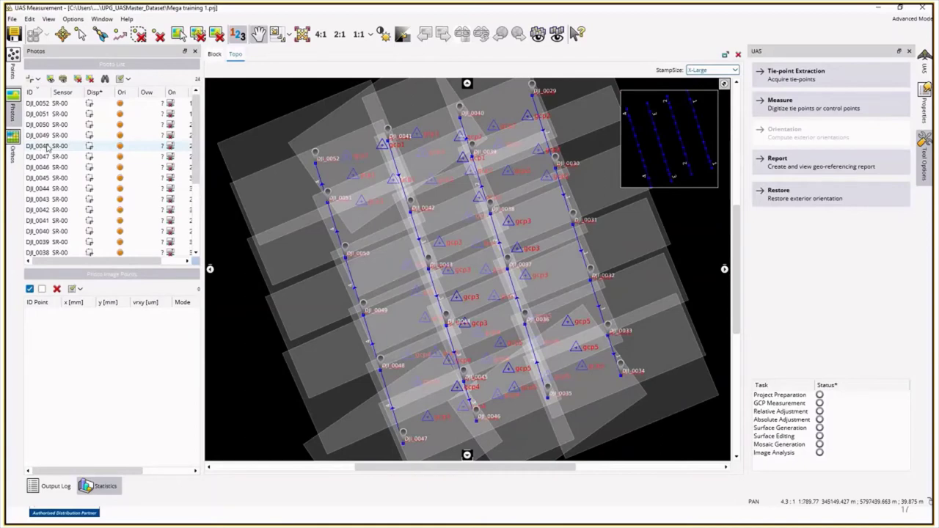
key("ctrl+a")
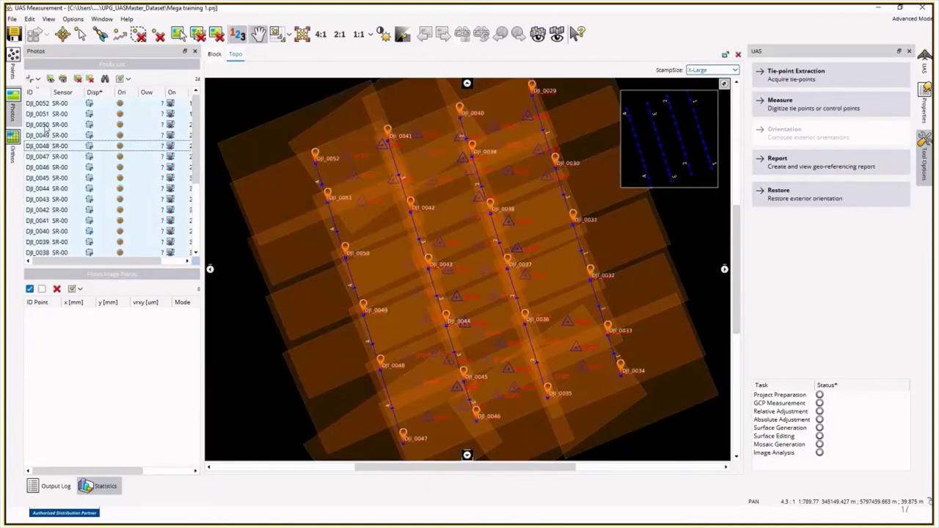
Step: Set the selected photos' Display Style to Active and inspect the resulting imagery mosaic
right_click(104, 137)
mouse_move(157, 140)
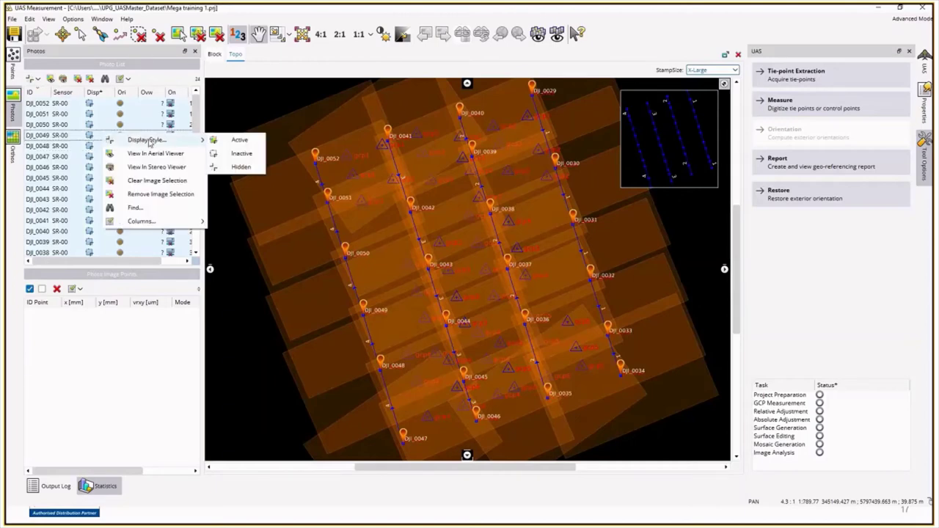
left_click(236, 139)
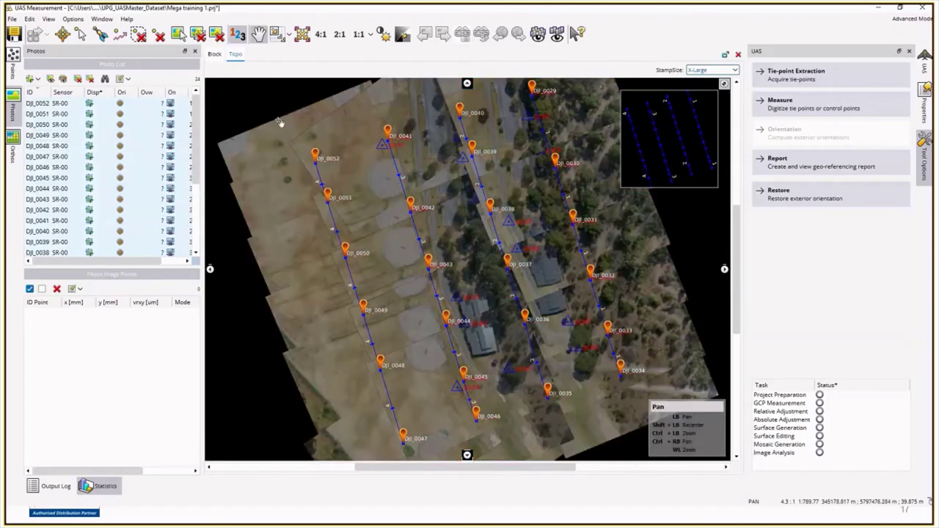
scroll(450, 334, "up", 2)
scroll(450, 334, "down", 1)
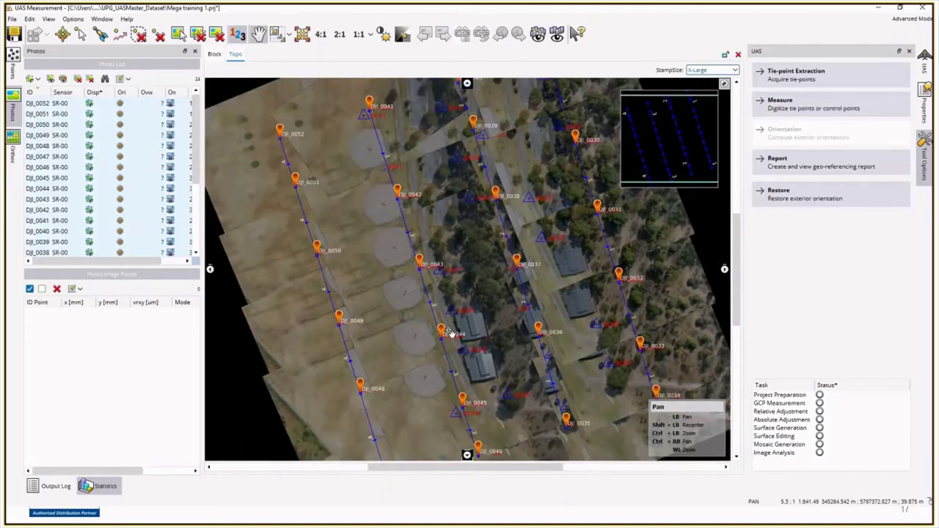
scroll(450, 334, "down", 1)
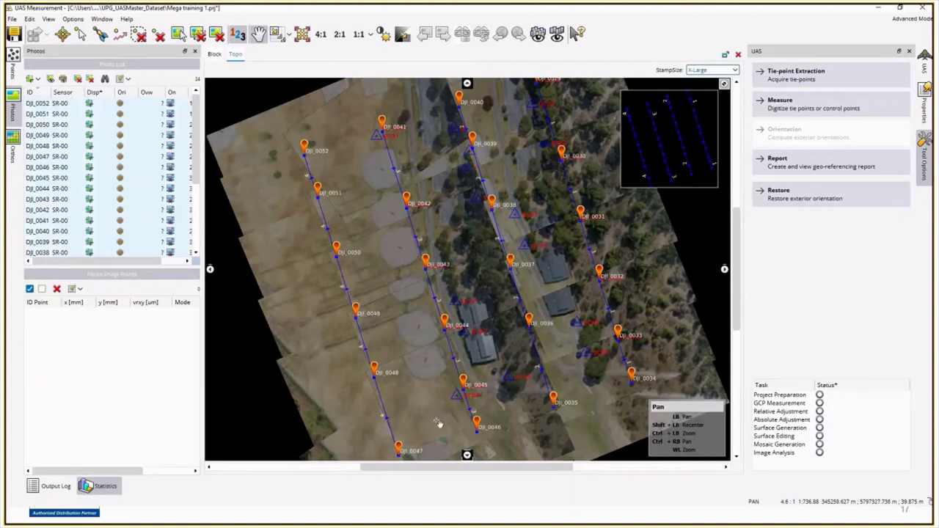
scroll(409, 340, "down", 1)
scroll(409, 340, "down", 2)
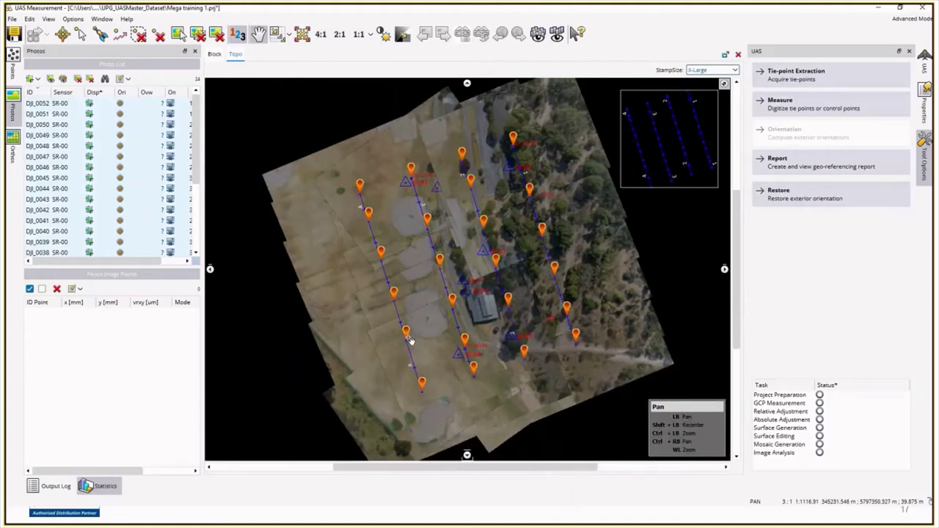
scroll(409, 340, "up", 2)
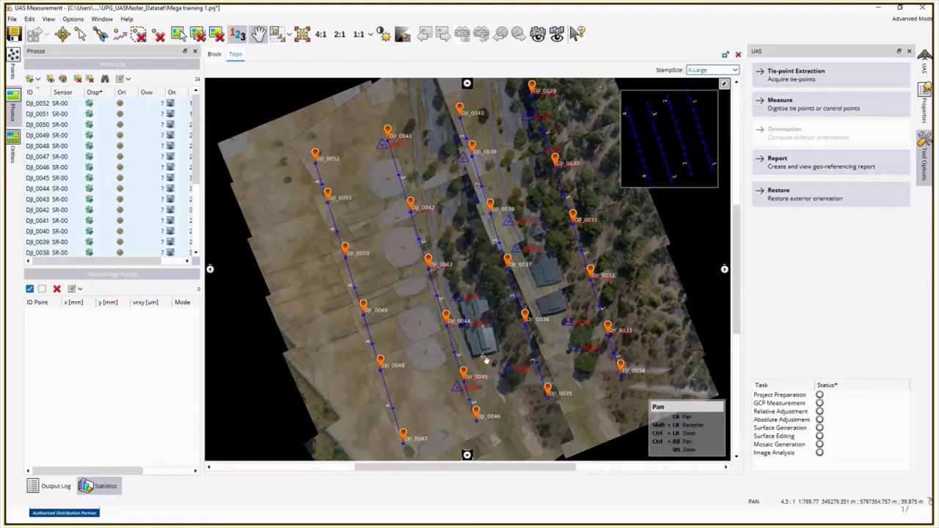
scroll(483, 348, "up", 1)
scroll(421, 289, "up", 1)
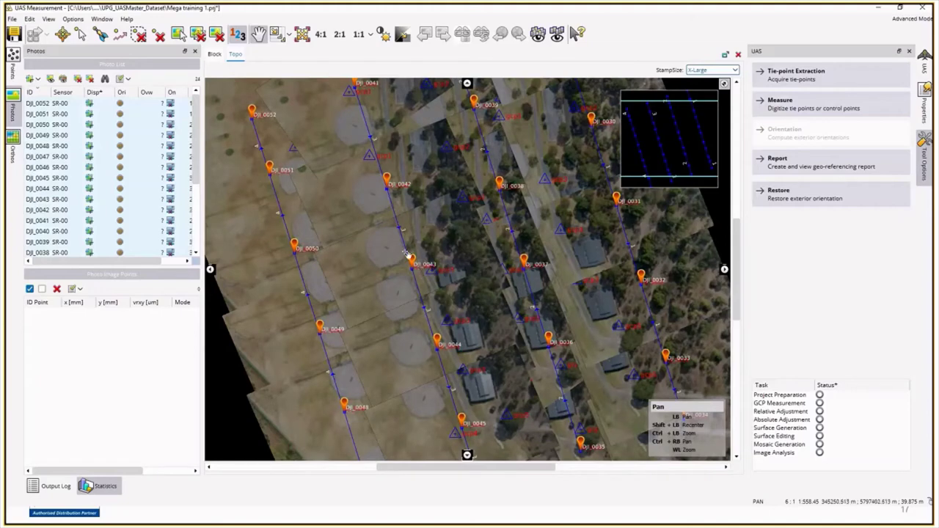
scroll(451, 263, "down", 3)
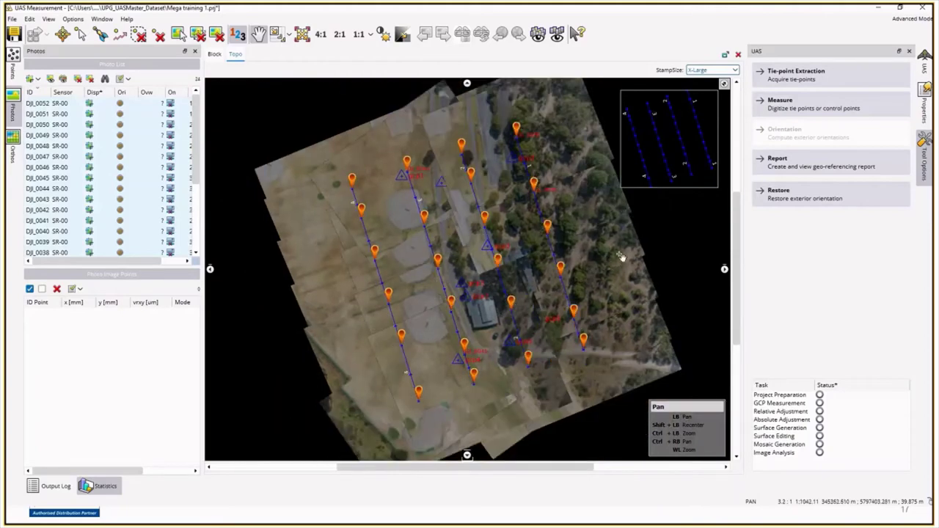
Step: Run tie-point extraction with the Default strategy at Medium level and review the Errors and Infos logs
left_click(798, 77)
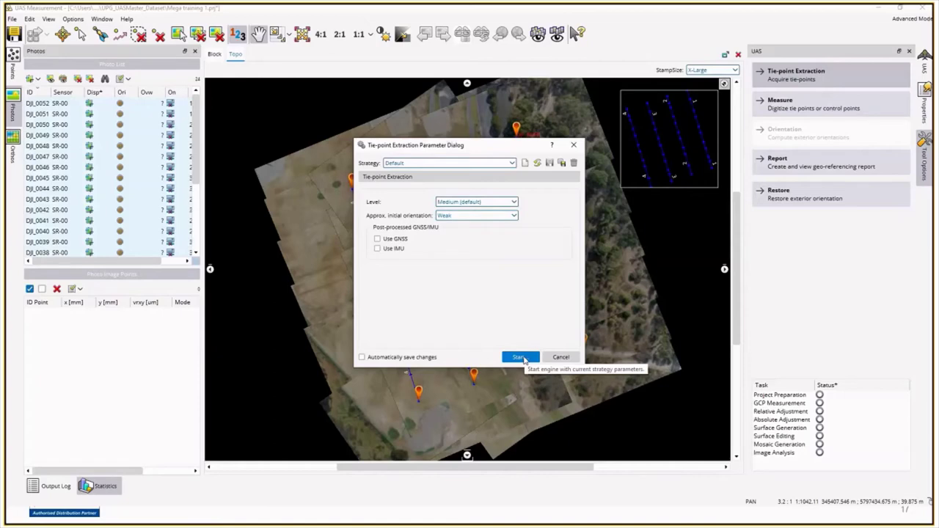
left_click(520, 357)
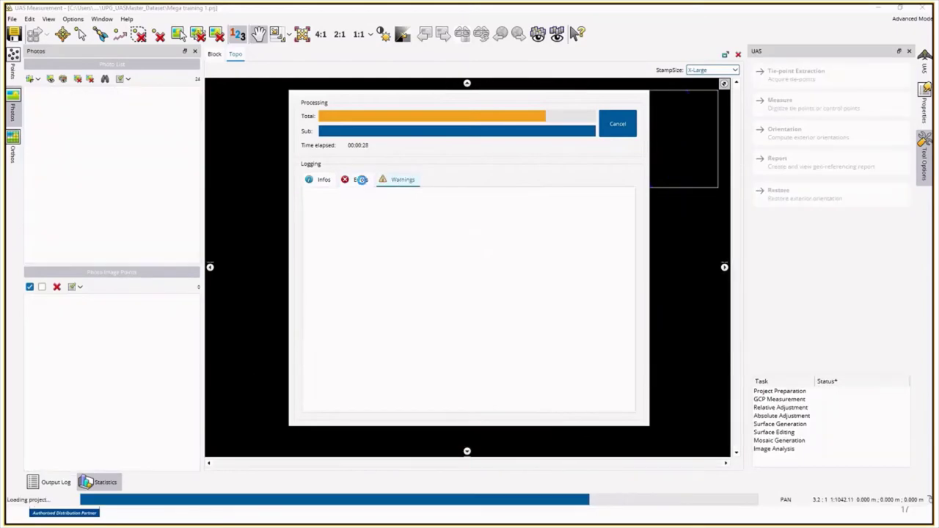
left_click(355, 182)
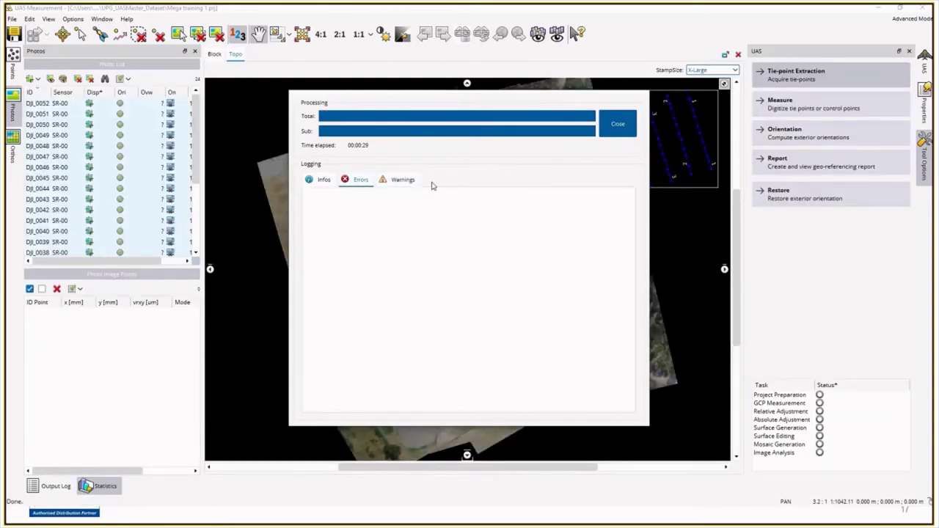
left_click(322, 181)
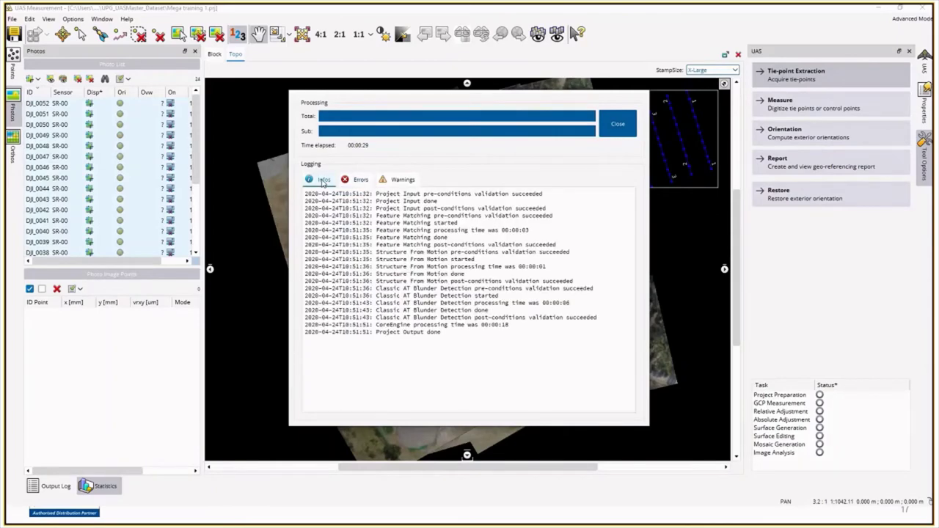
left_click(615, 124)
scroll(456, 294, "down", 1)
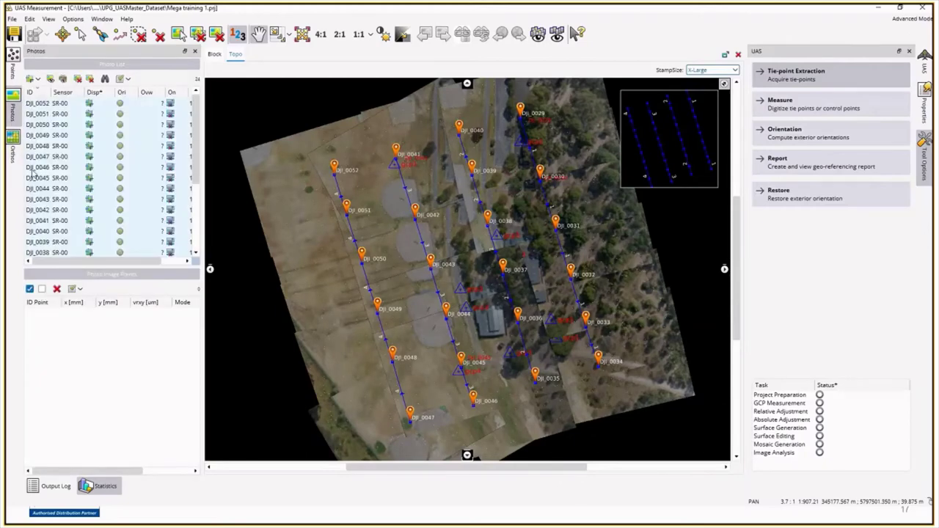
Step: Filter the Points list with GCP&CheckOnly to show only gcp1–gcp5
left_click(16, 68)
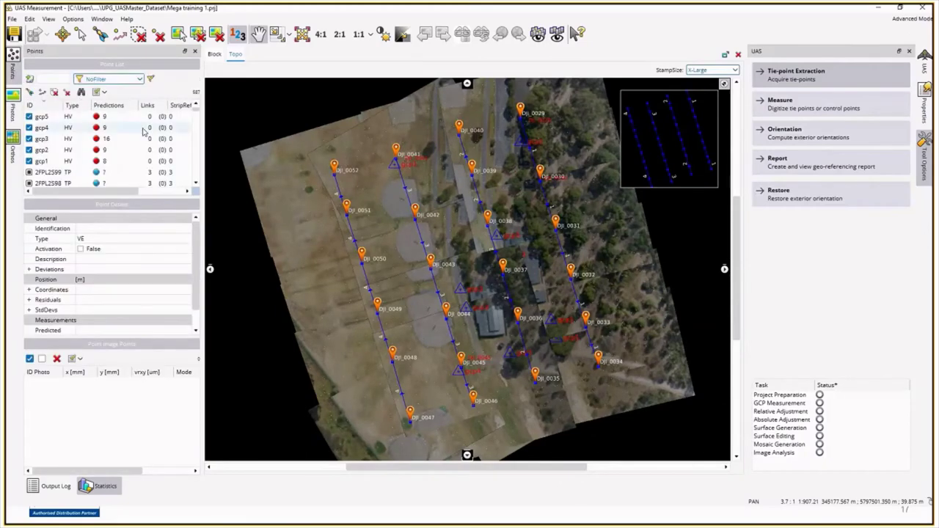
left_click_drag(195, 113, 198, 114)
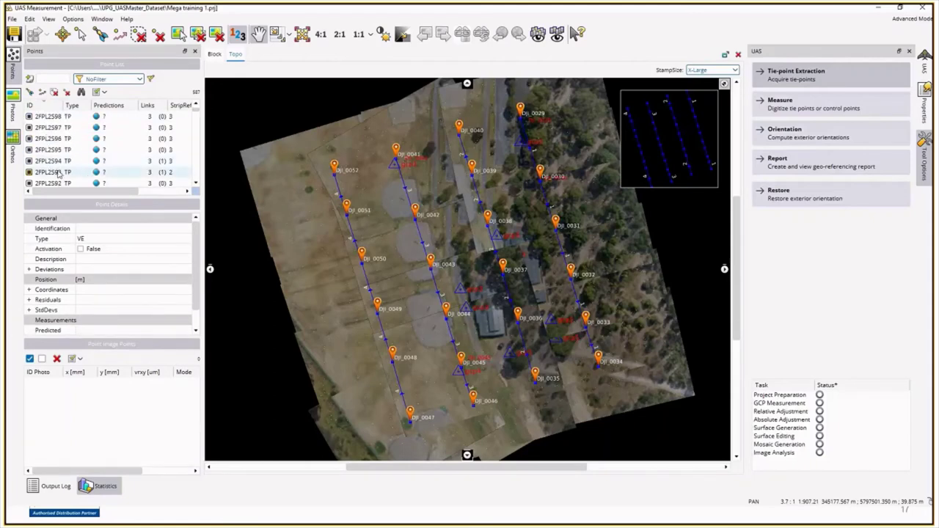
scroll(59, 180, "up", 2)
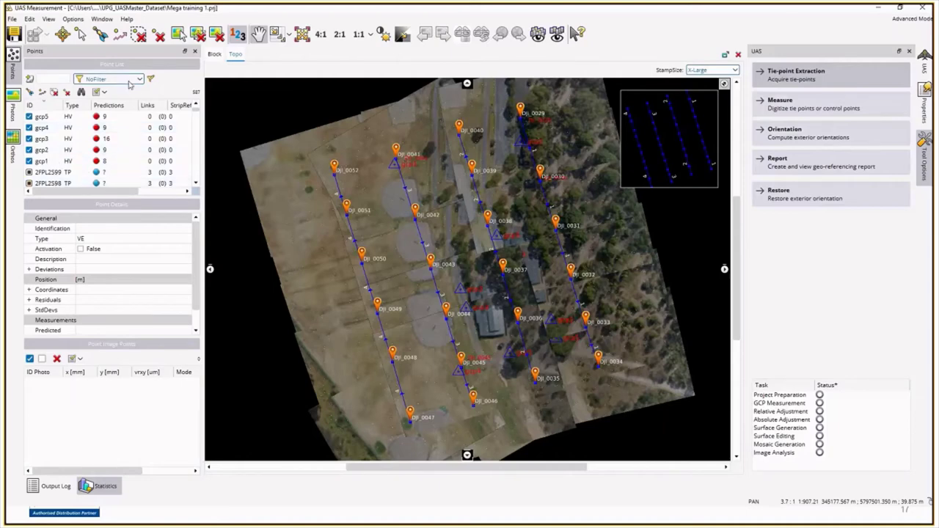
left_click(129, 84)
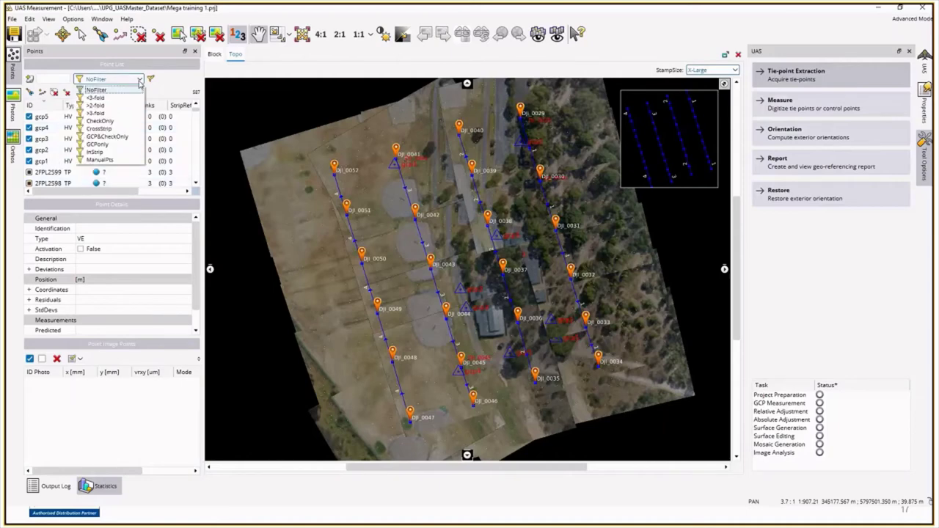
left_click(130, 138)
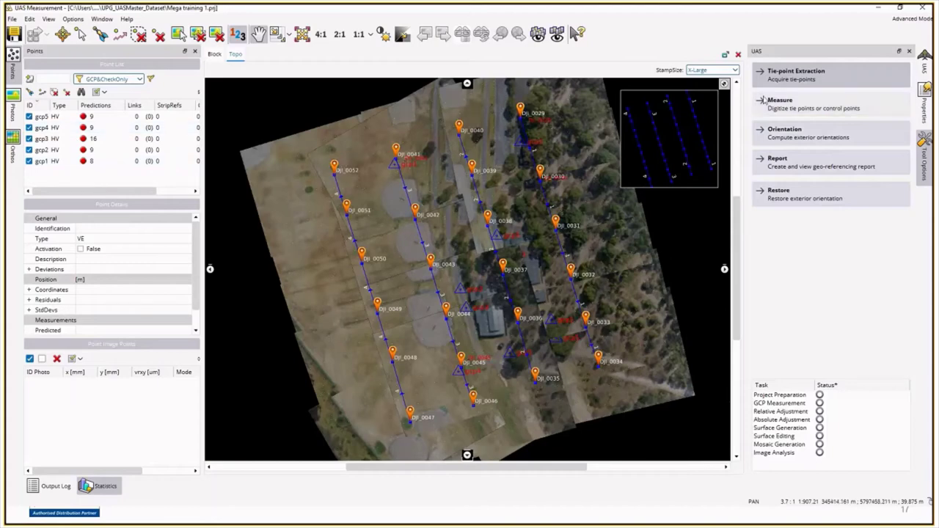
Step: Tilt the ApplicationsMaster 3D view of the flight lines obliquely, then return to UAS Measurement
key("alt+Tab")
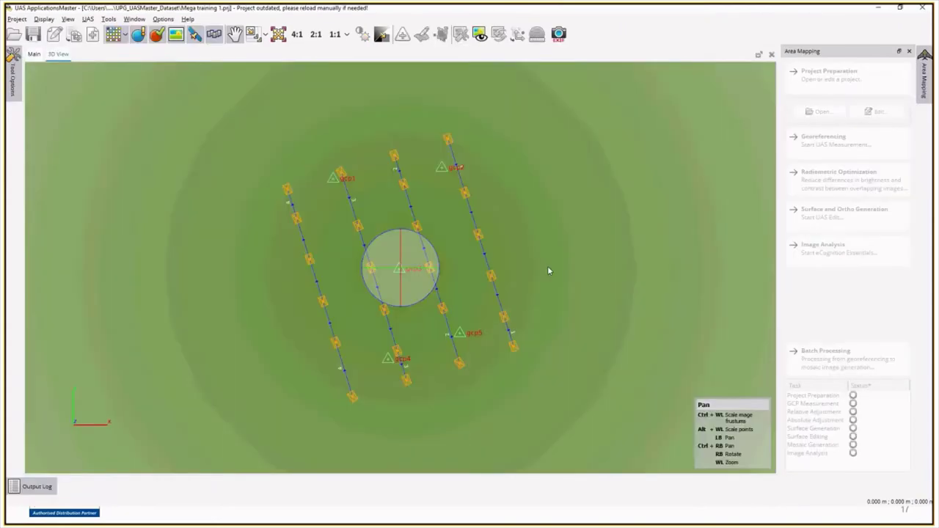
key("alt+Tab")
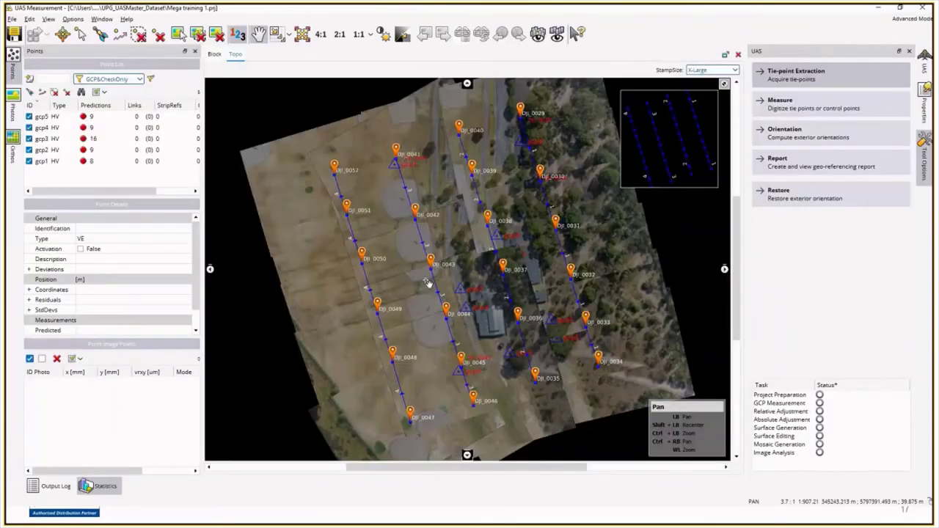
key("alt+Tab")
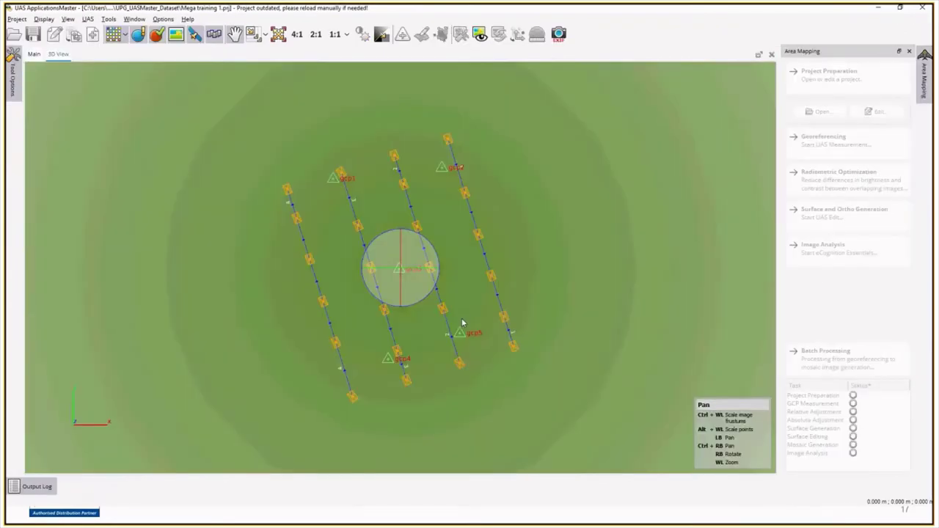
right_click_drag(417, 301, 421, 250)
key("alt+Tab")
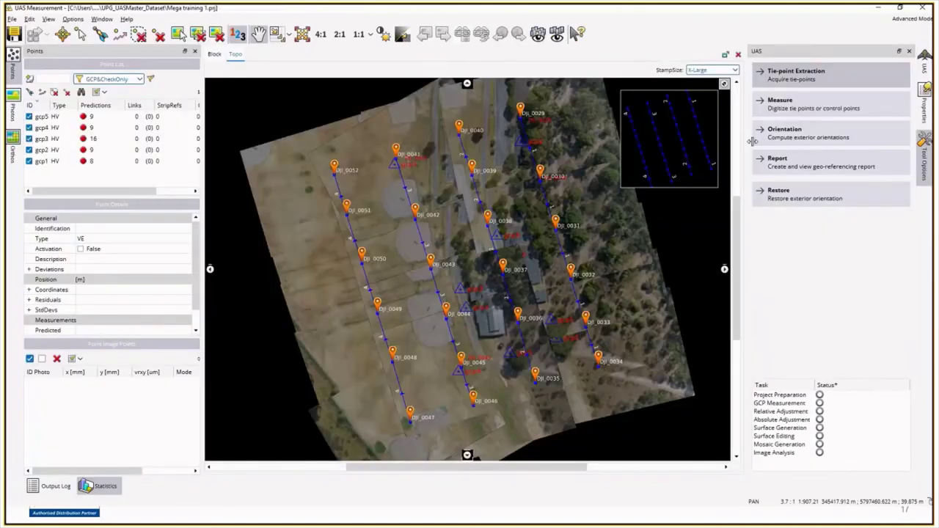
Step: Start Measure GCPs and mark gcp5 on its target in DJI_0032 and DJI_0033
left_click(812, 108)
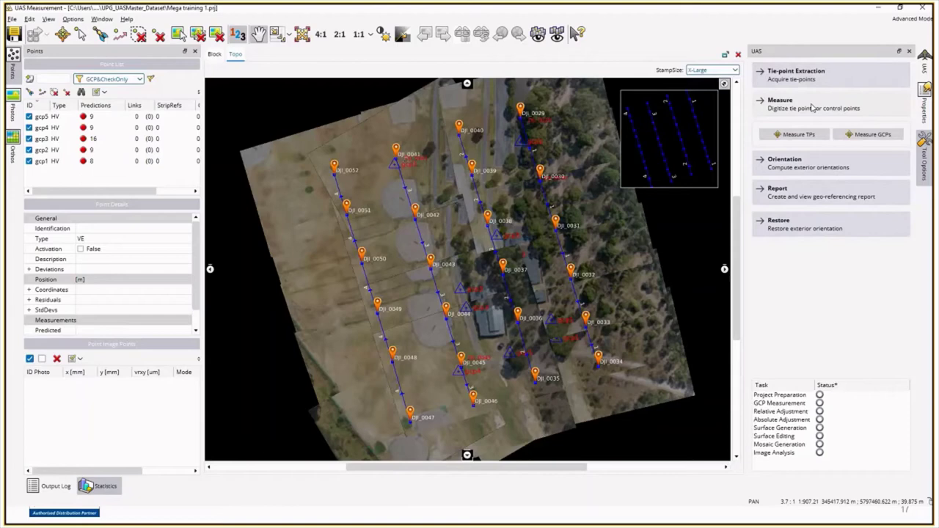
left_click(858, 138)
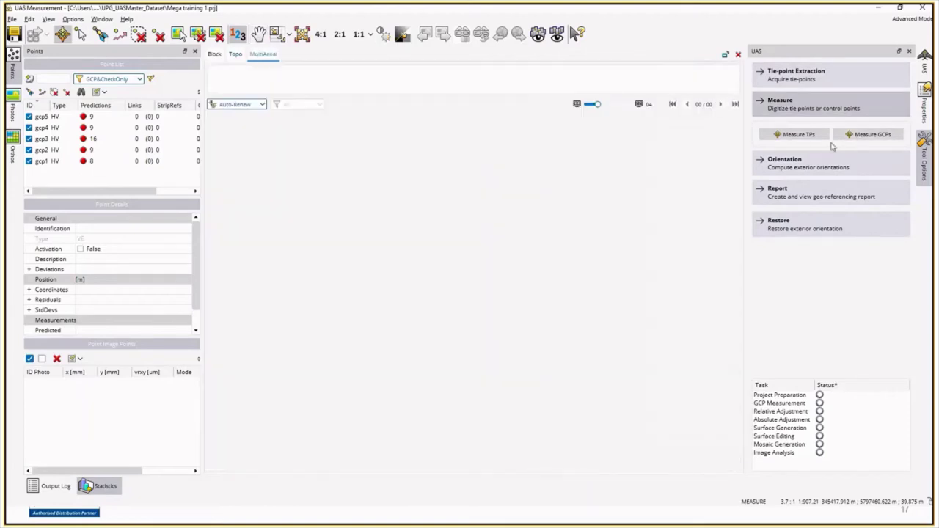
left_click(57, 118)
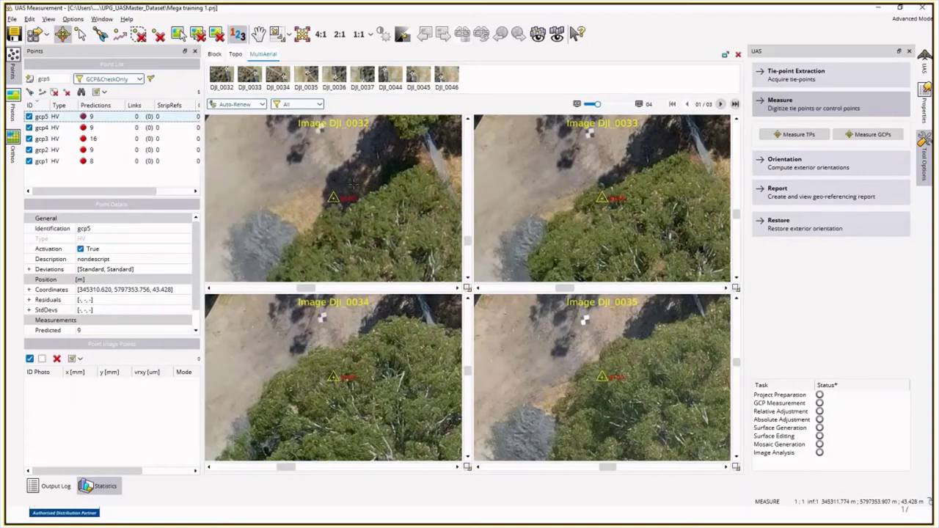
left_click(320, 128)
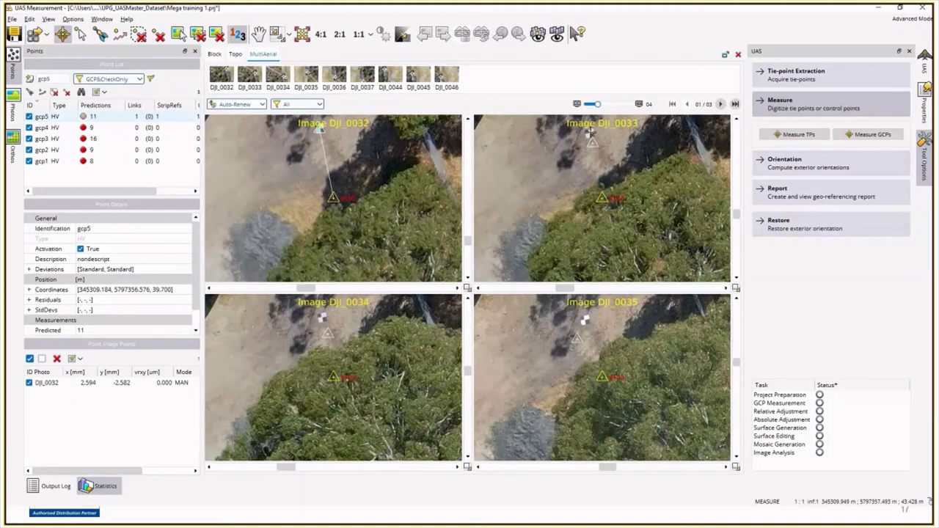
left_click(590, 130)
right_click(590, 133)
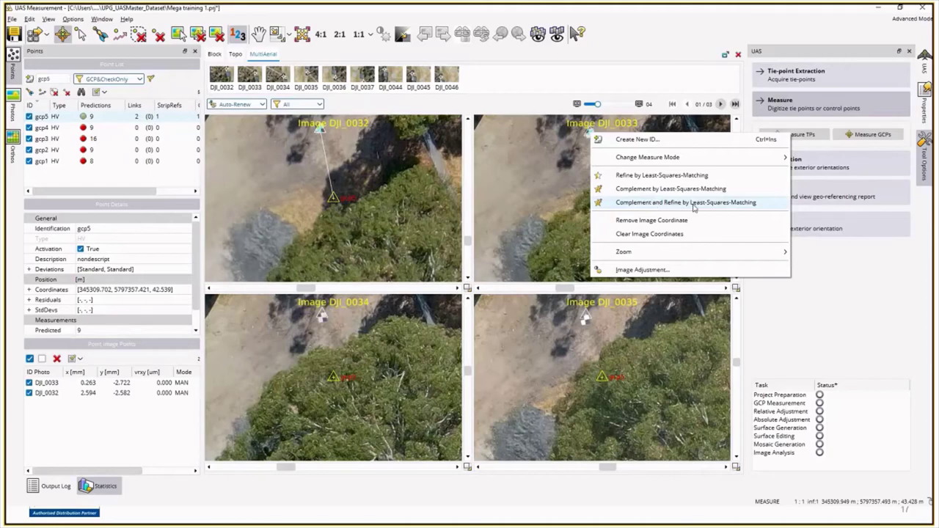
Step: Complement and refine gcp5 by Least-Squares-Matching, checking it at 4:1, 2:1 and 1:1 zoom
left_click(694, 207)
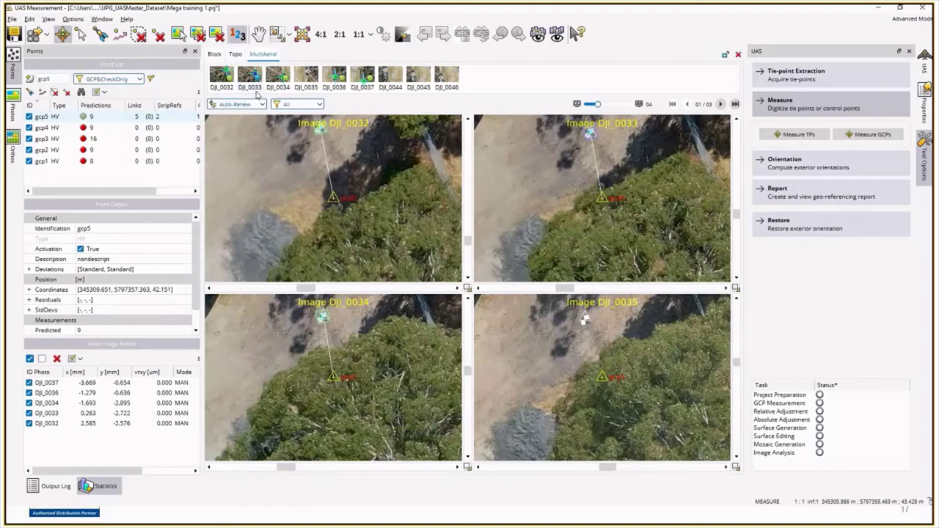
mouse_move(257, 92)
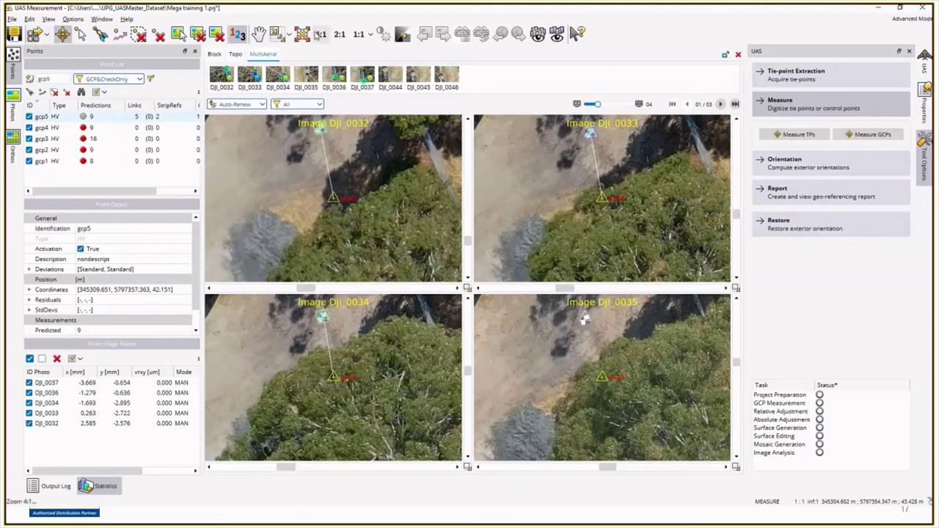
left_click(321, 34)
left_click(347, 35)
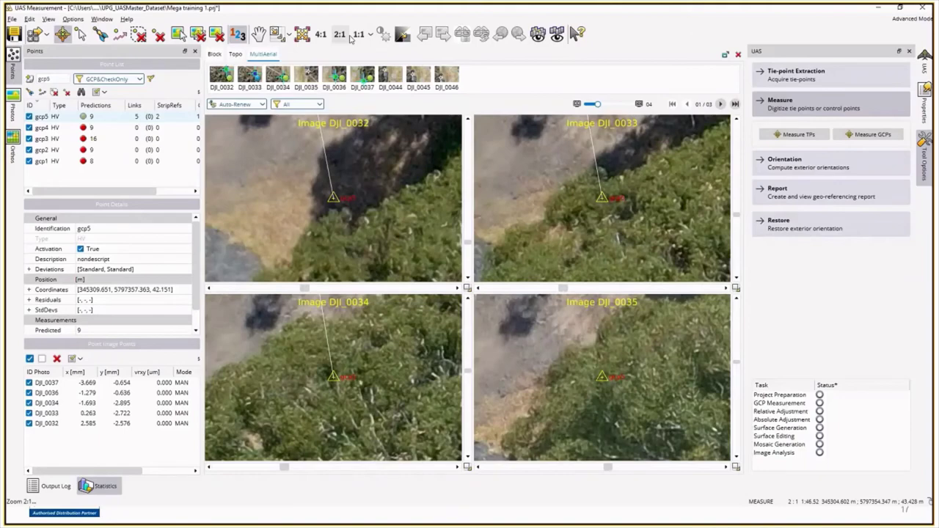
left_click(358, 33)
left_click(321, 34)
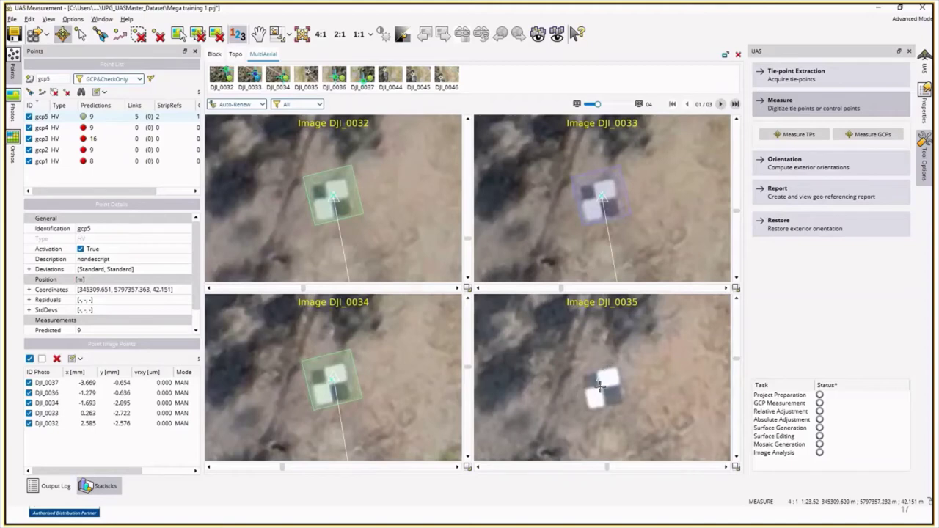
Step: Complement gcp5 again from DJI_0035 to reach all nine predicted photos
right_click(600, 386)
left_click(645, 313)
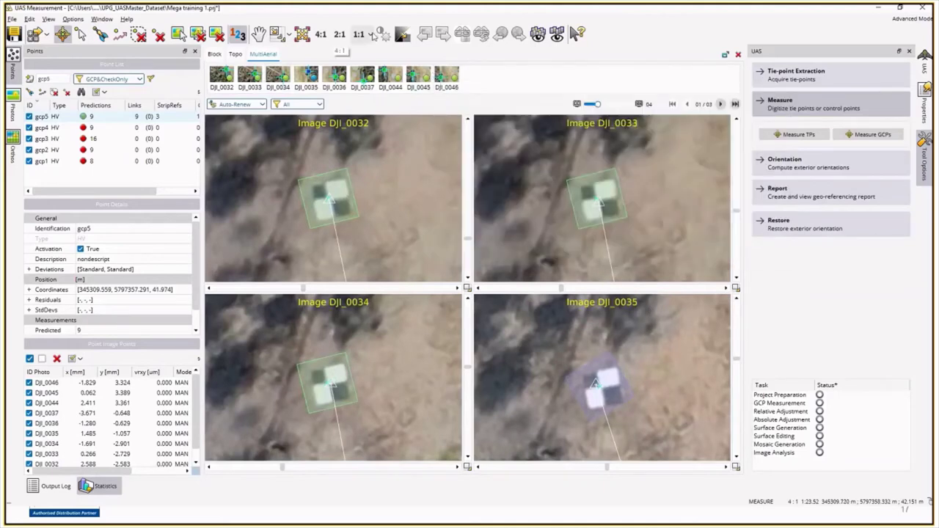
left_click(372, 35)
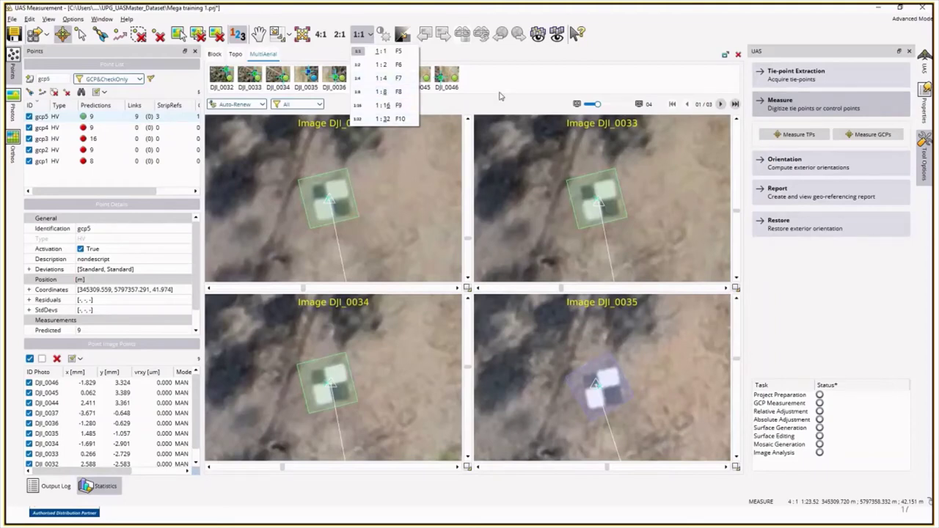
left_click(529, 83)
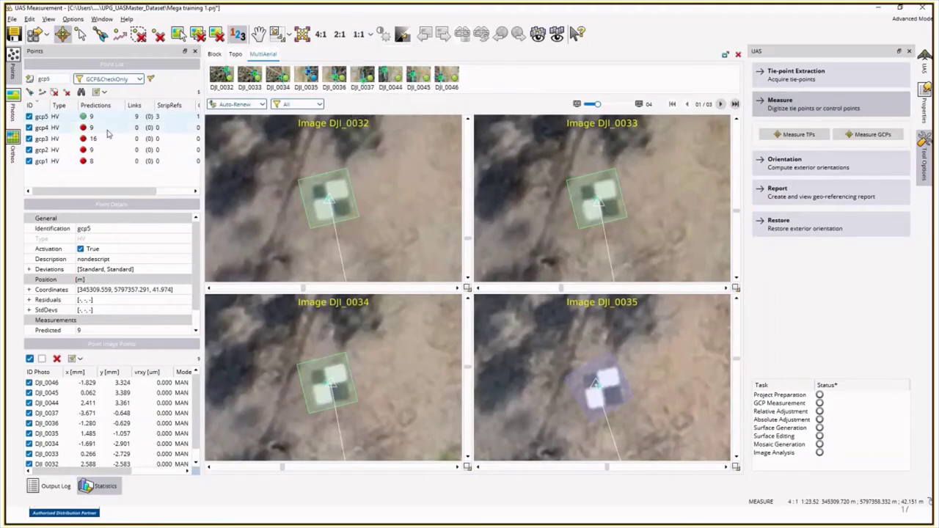
Step: Measure gcp4 in DJI_0035 and DJI_0036, then complement and refine it by LSM
left_click(107, 129)
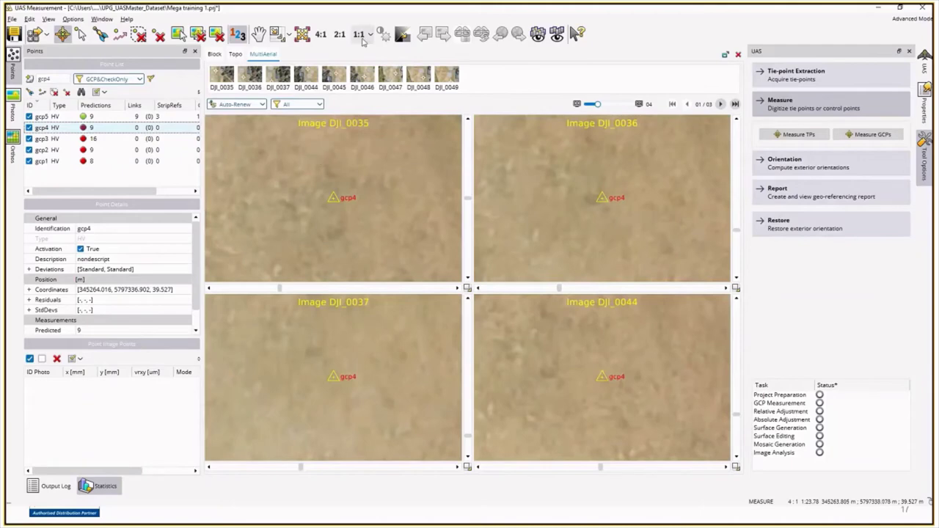
left_click(360, 37)
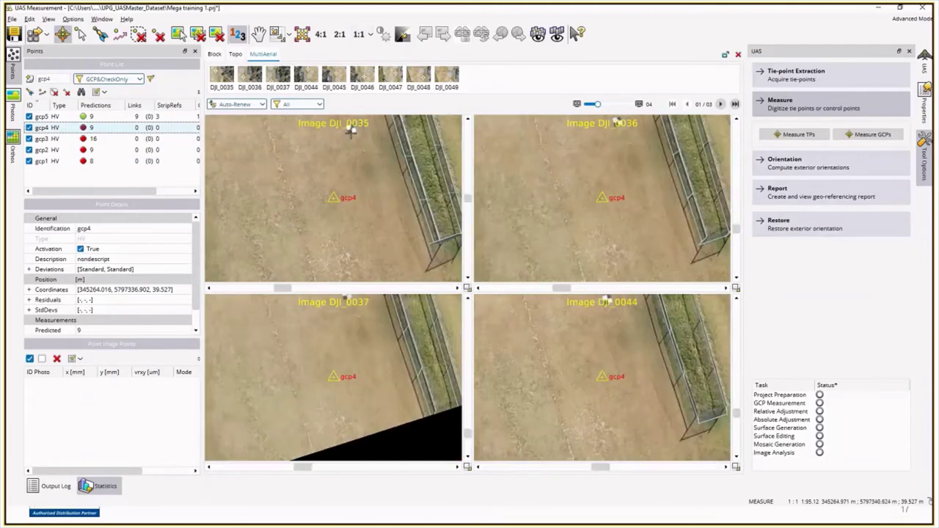
left_click(351, 129)
left_click(616, 121)
right_click(621, 125)
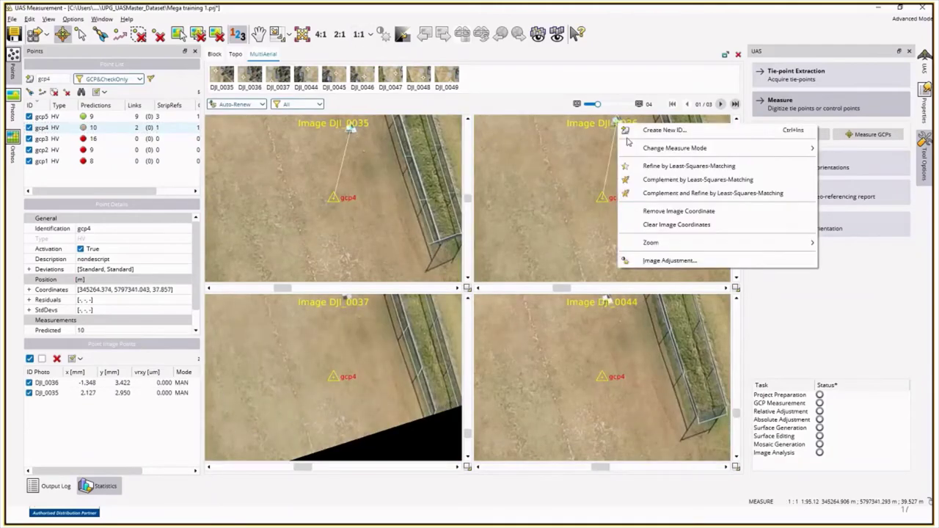
left_click(657, 193)
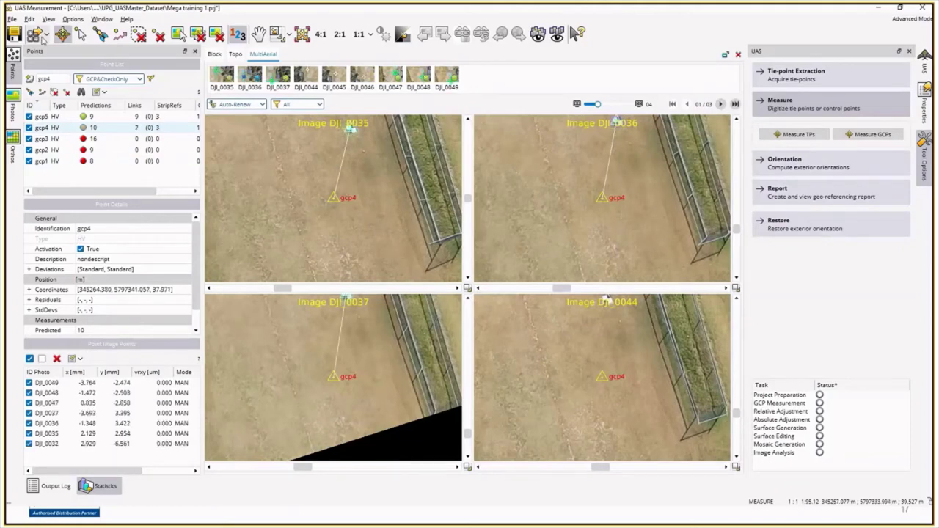
left_click(321, 33)
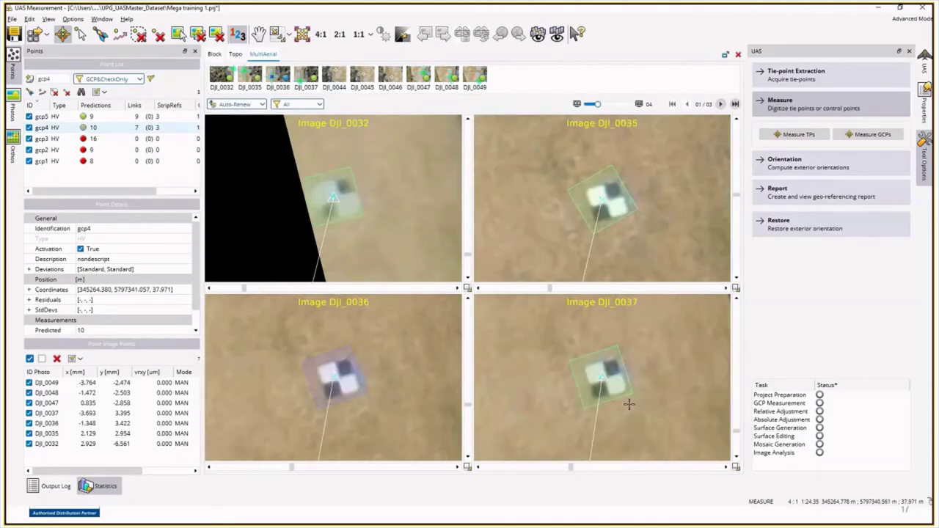
Step: Measure gcp4 in DJI_0044, DJI_0045 and DJI_0046 on the next page and widen the image grid
left_click(720, 104)
left_click(334, 196)
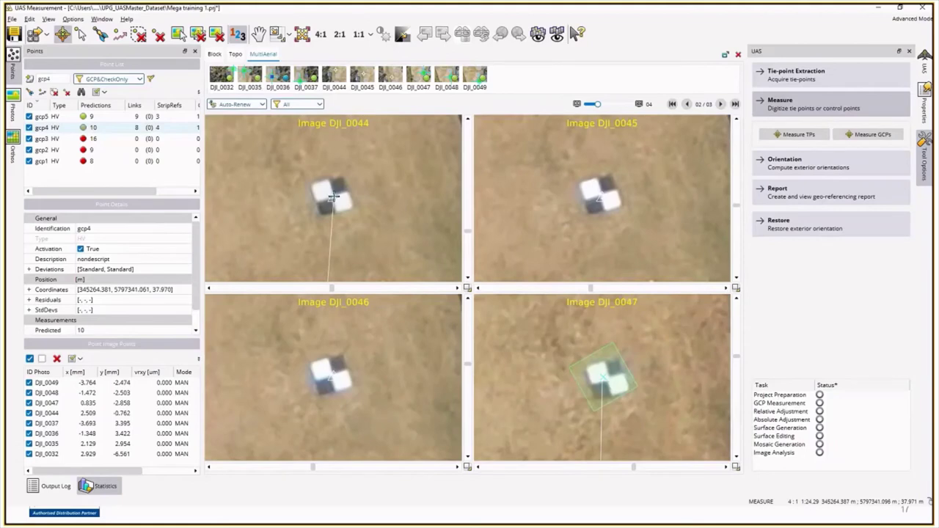
left_click(600, 195)
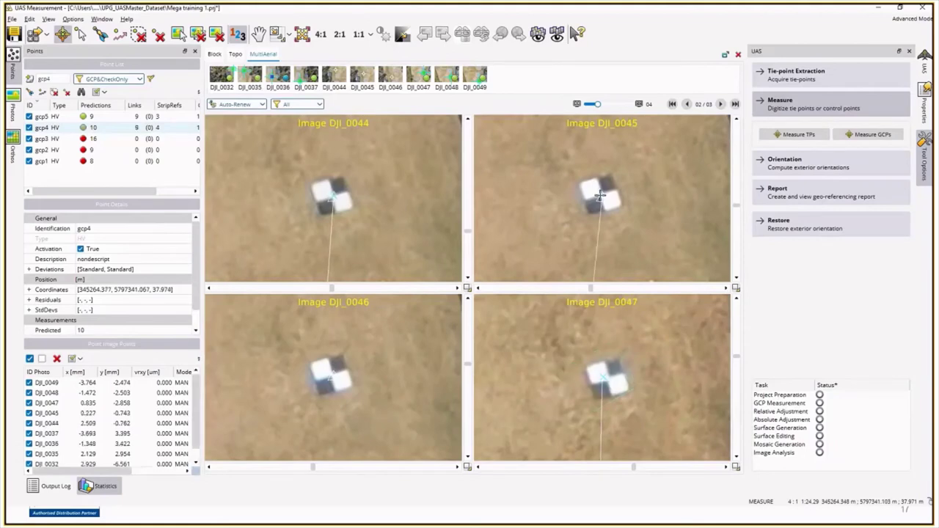
left_click(330, 371)
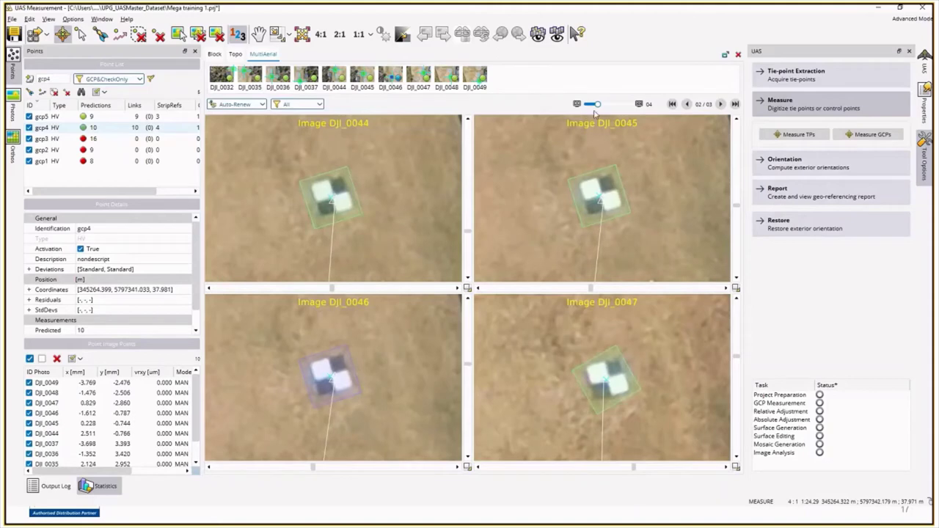
left_click_drag(597, 104, 618, 105)
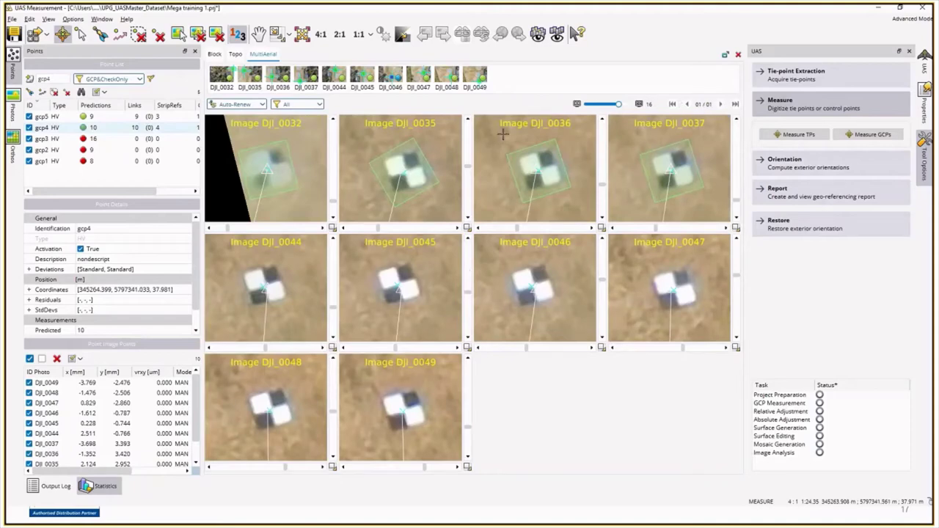
left_click(105, 139)
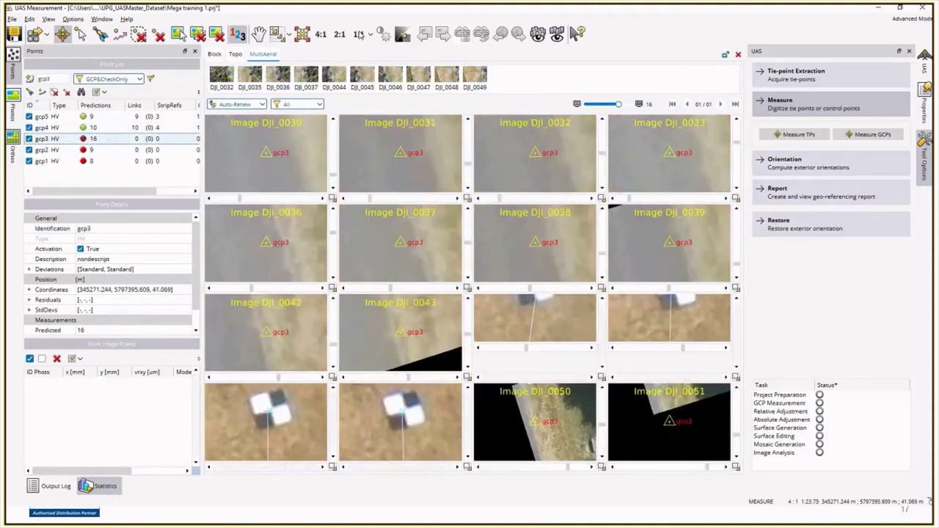
Step: At 1:1 zoom, measure gcp3 on its target in DJI_0044 and DJI_0045
left_click(359, 34)
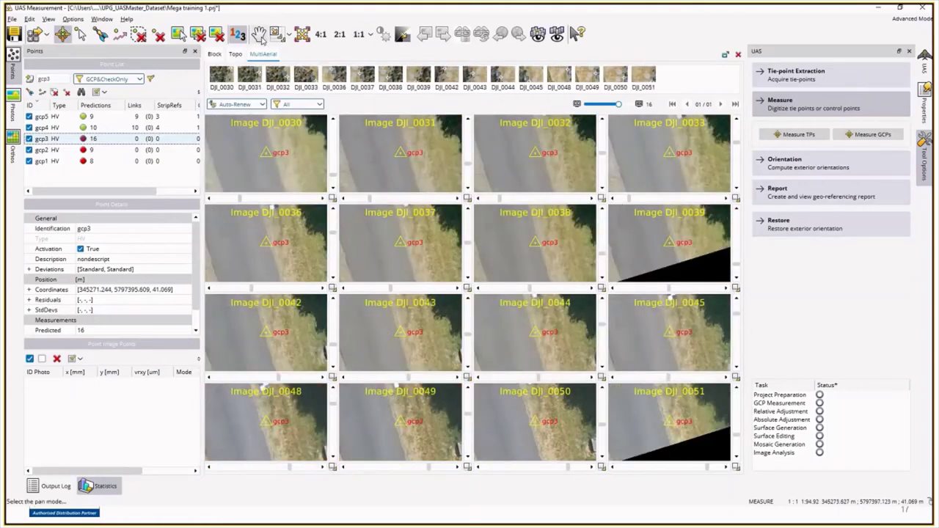
middle_click_drag(534, 294, 532, 314)
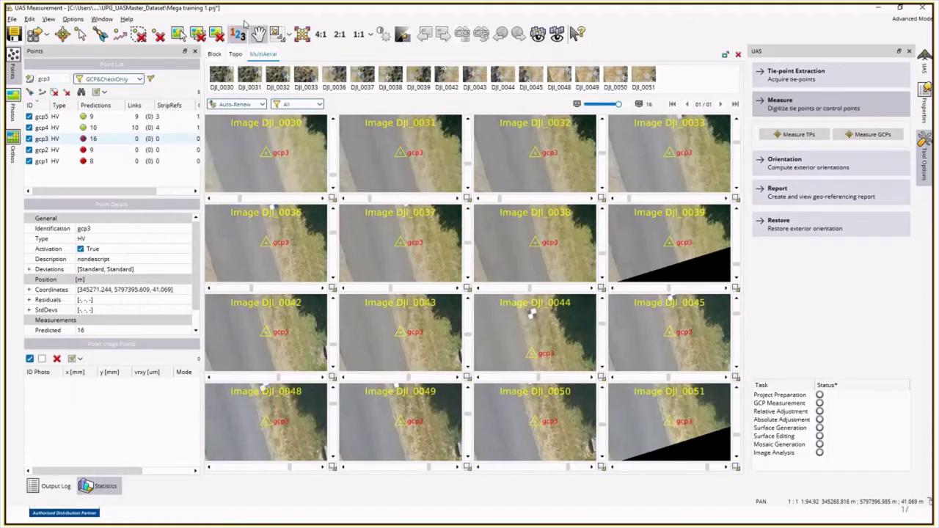
key("Escape")
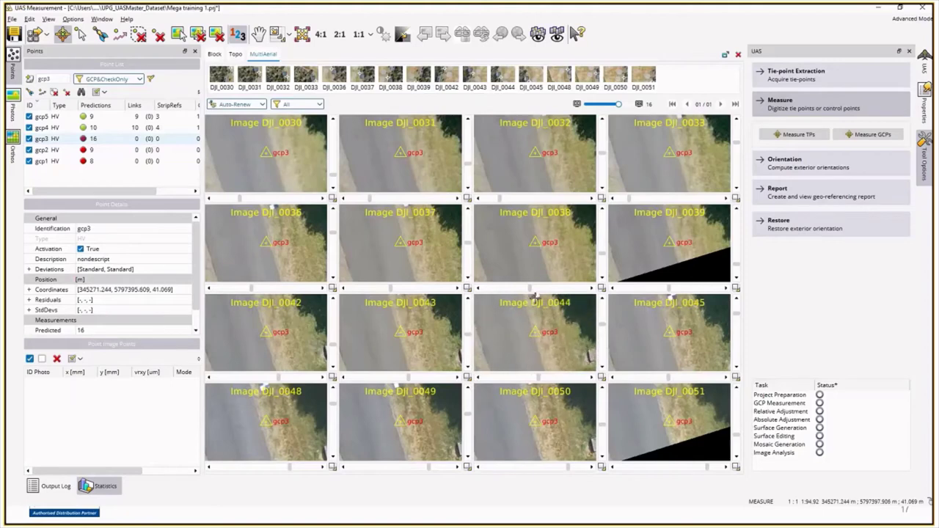
left_click(535, 297)
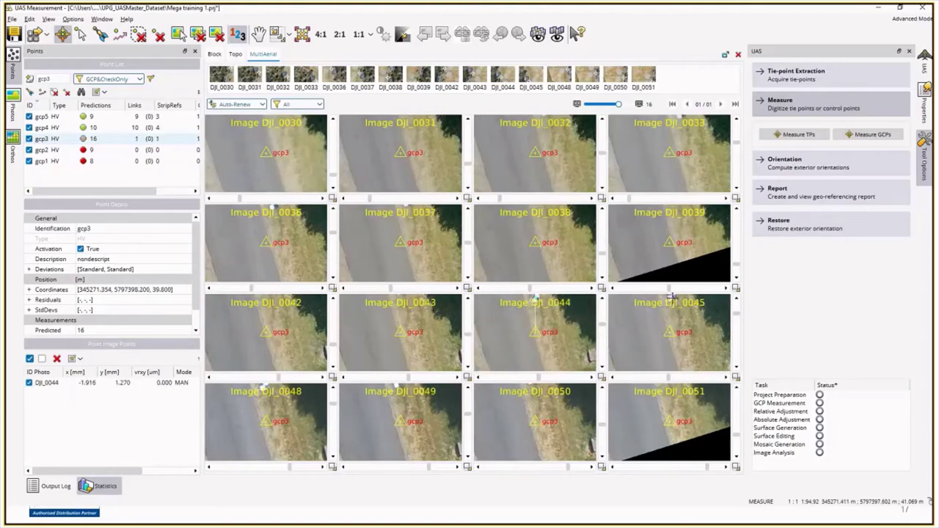
left_click(672, 297)
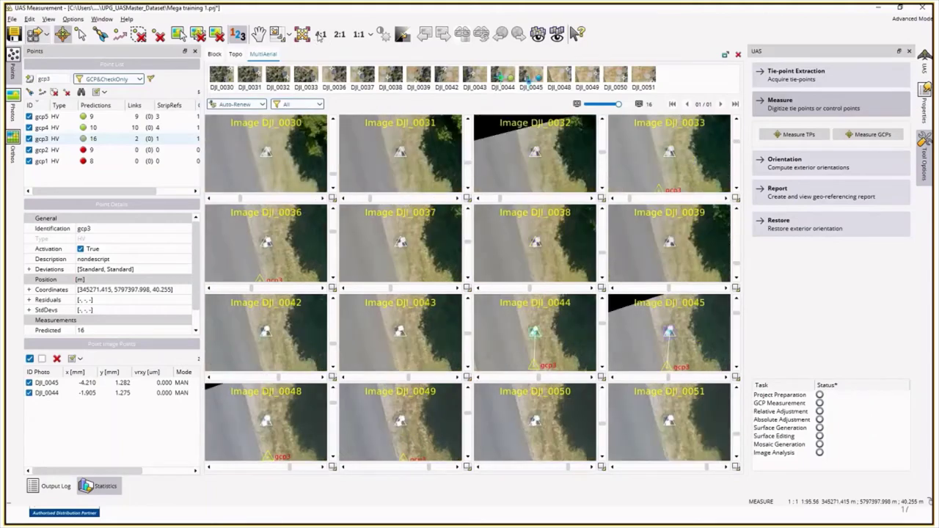
Step: At 4:1 zoom, mark gcp3 in the first images and complement and refine it into the rest
left_click(320, 35)
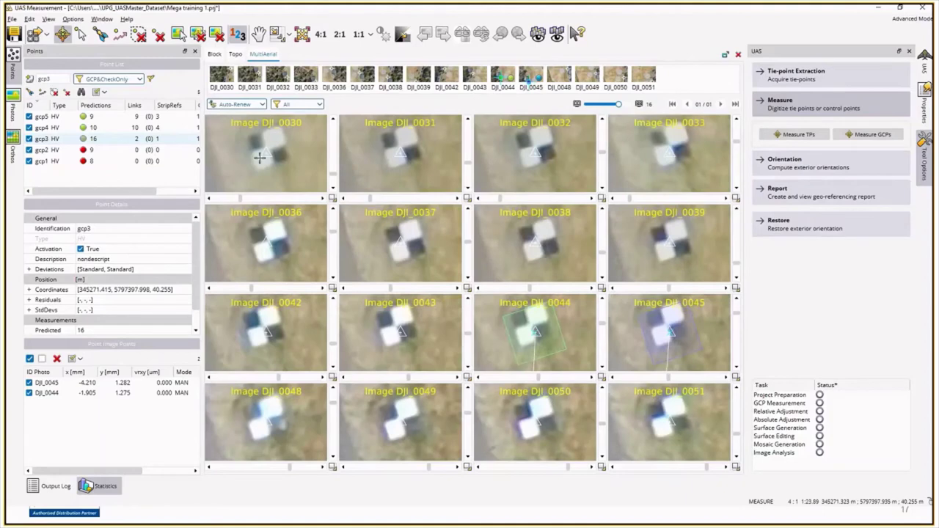
left_click(259, 157)
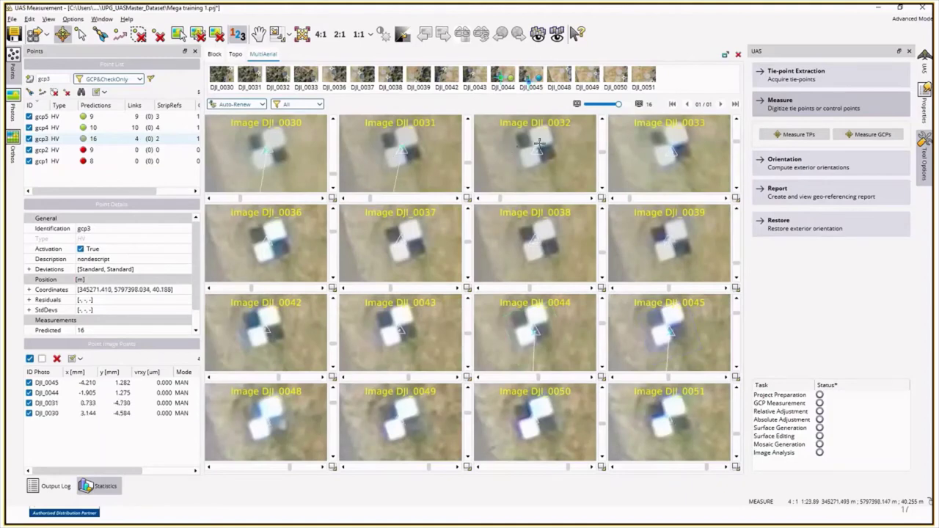
right_click(536, 152)
left_click(585, 218)
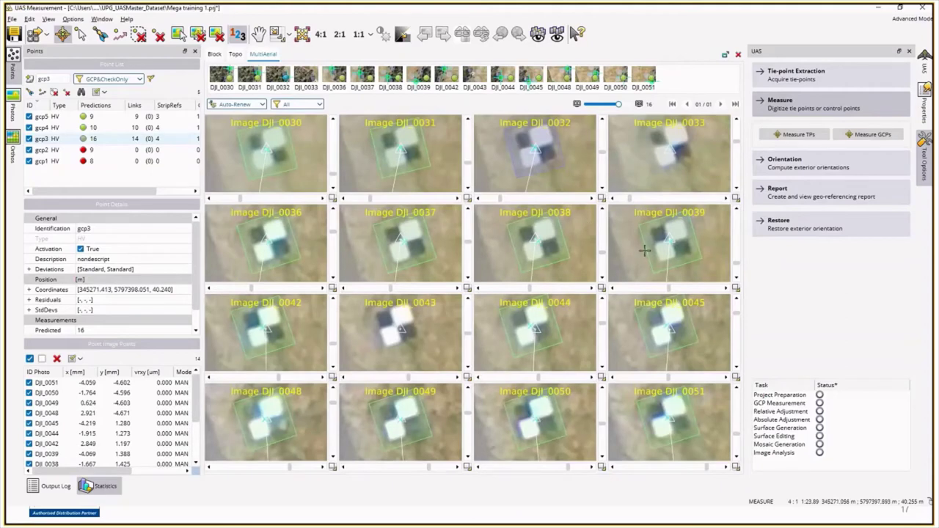
right_click(677, 144)
left_click(733, 216)
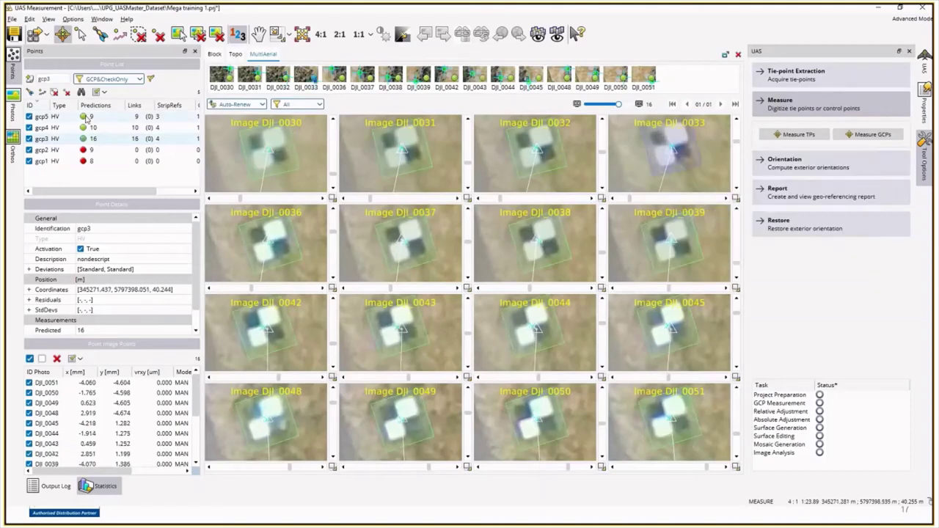
left_click(85, 150)
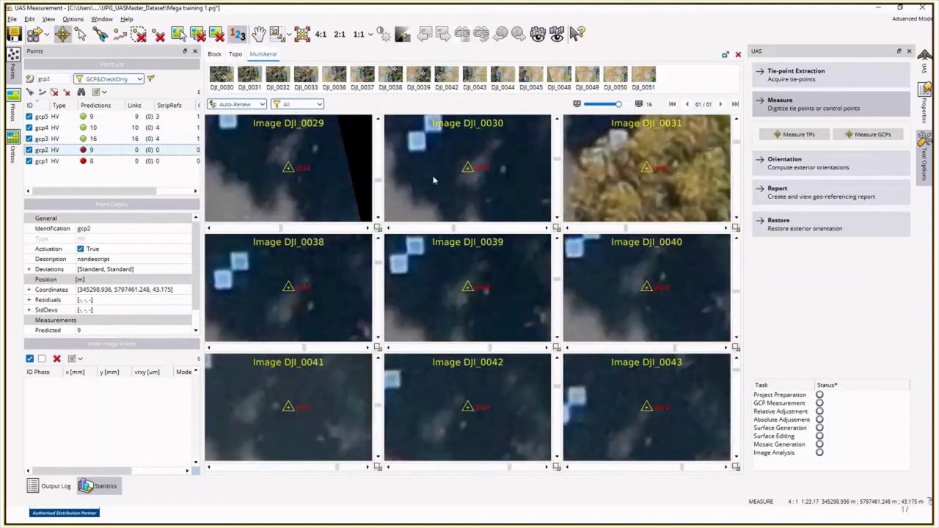
Step: Measure gcp2 in DJI_0038, DJI_0030 and DJI_0029, complementing it by least-squares matching into all eight images
left_click(232, 270)
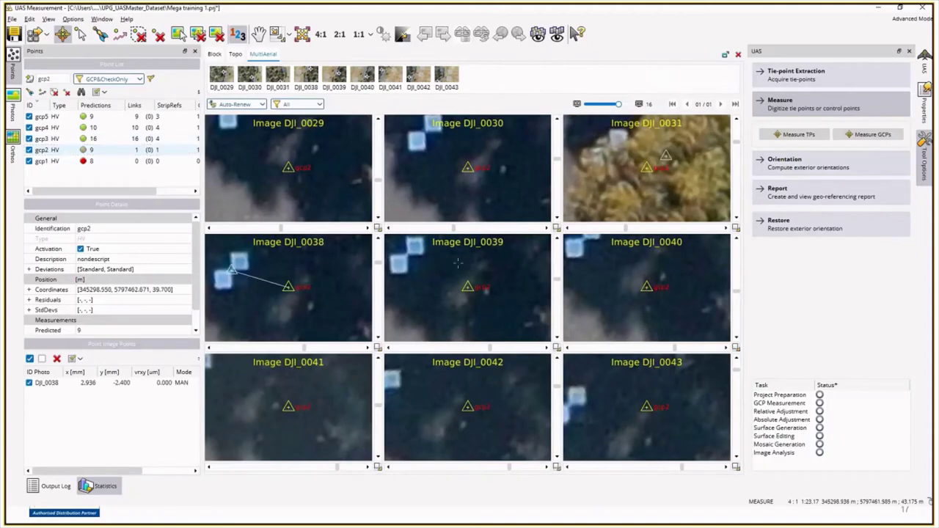
right_click(402, 256)
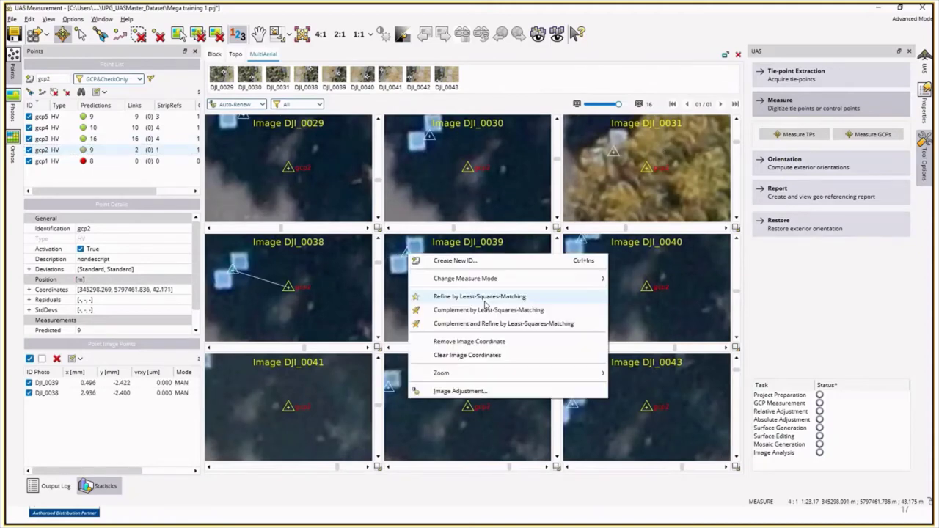
left_click(489, 323)
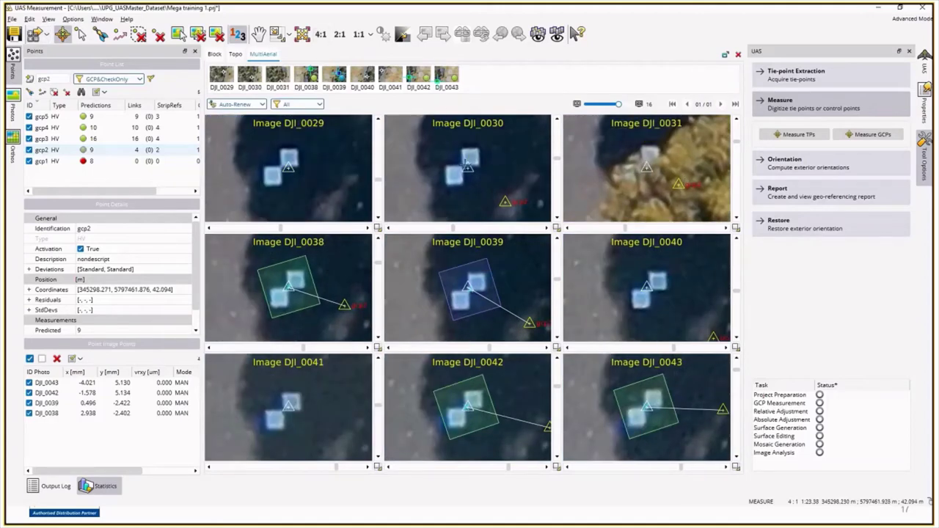
left_click(466, 163)
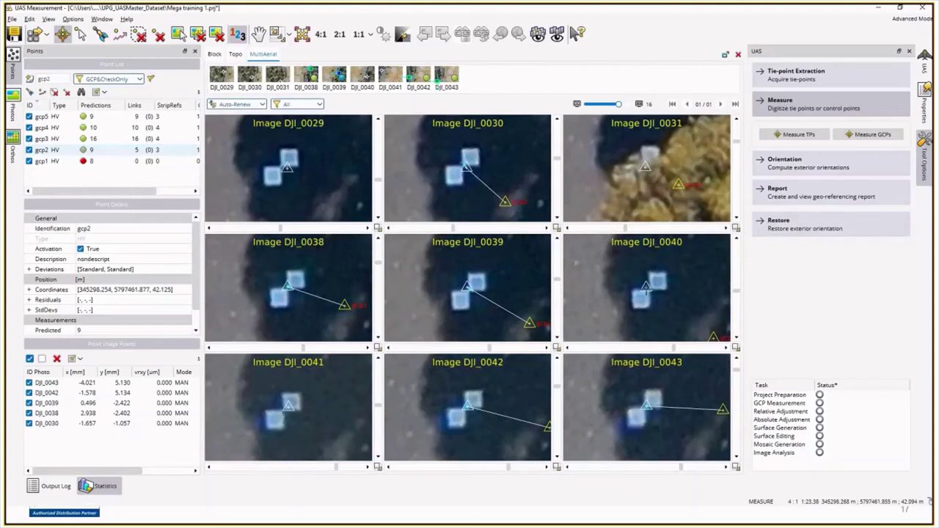
right_click(546, 273)
left_click(548, 238)
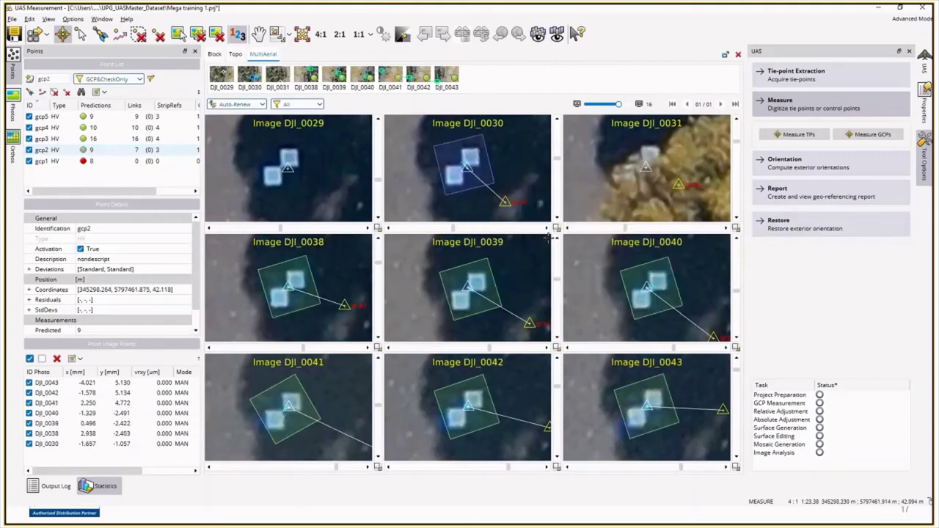
left_click(278, 168)
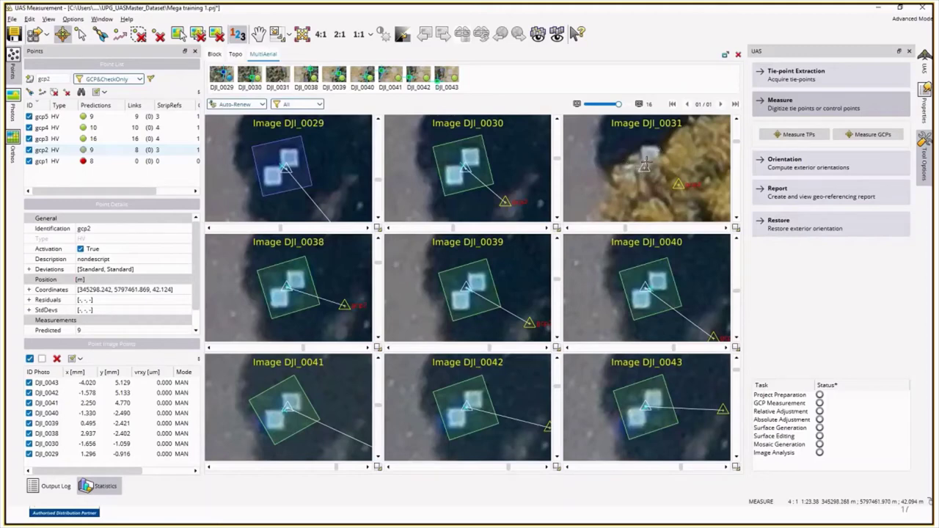
left_click(125, 163)
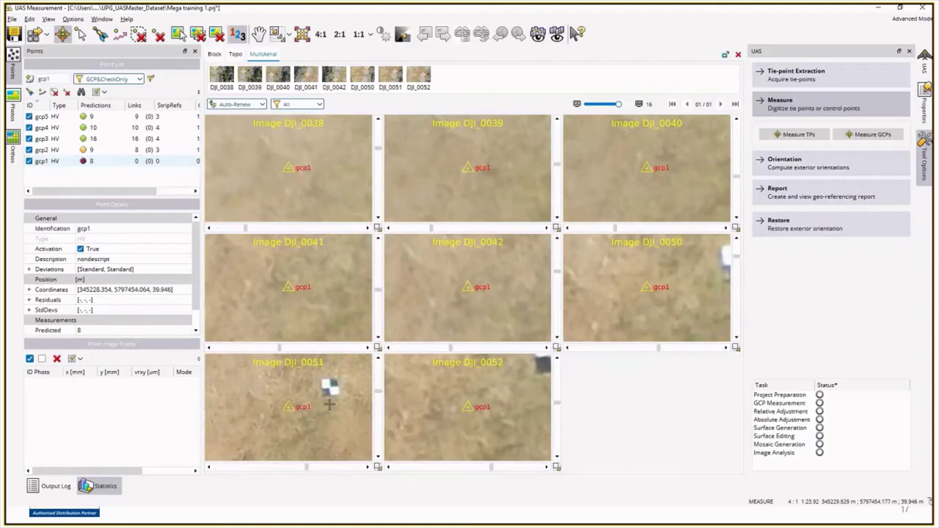
Step: Measure gcp1 on the checkerboard in DJI_0051 and DJI_0052 and auto-measure it by matching
left_click(334, 382)
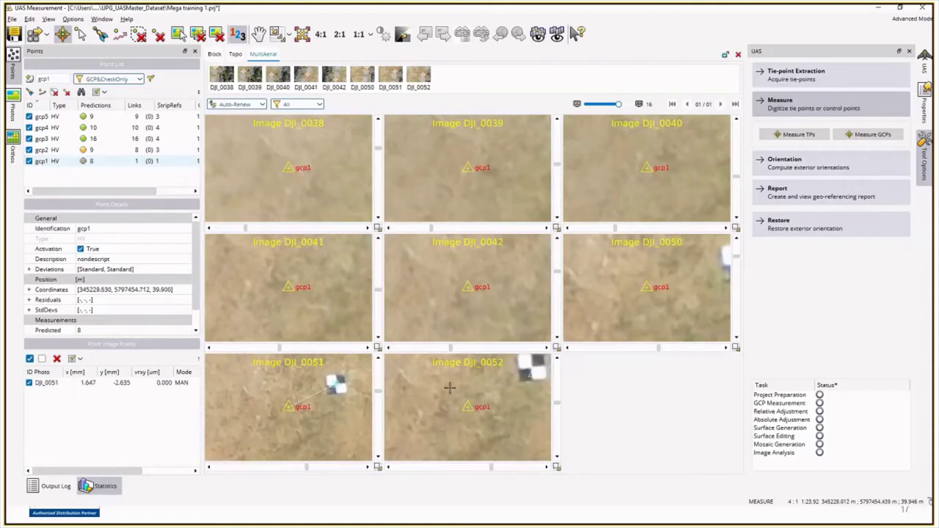
left_click(522, 372)
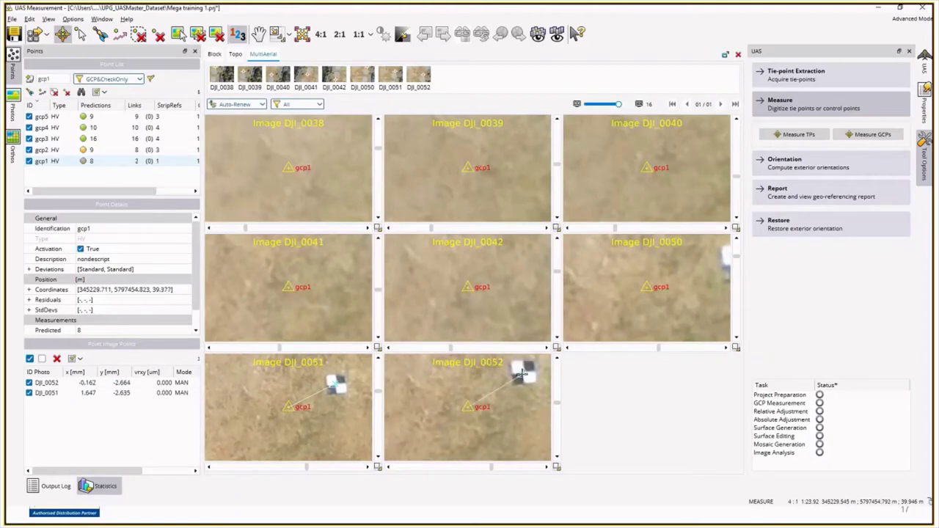
right_click(521, 372)
left_click(580, 445)
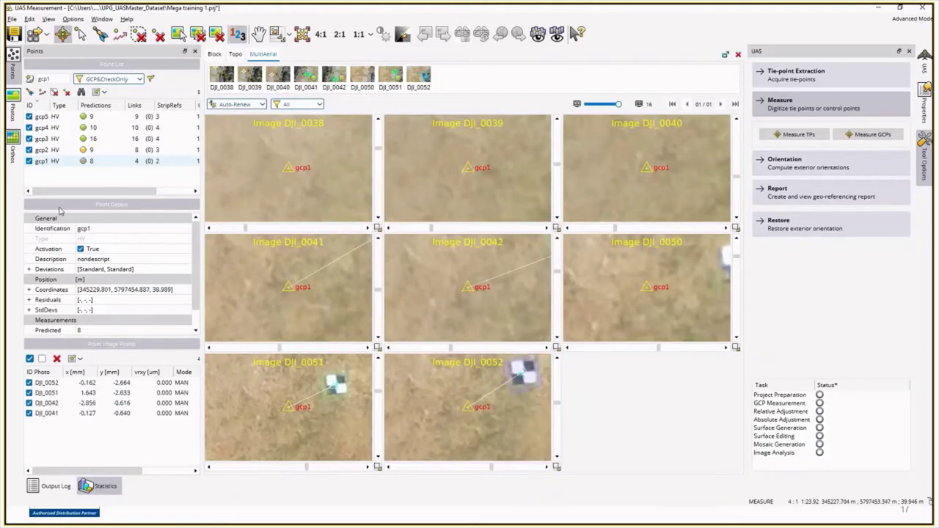
left_click(34, 34)
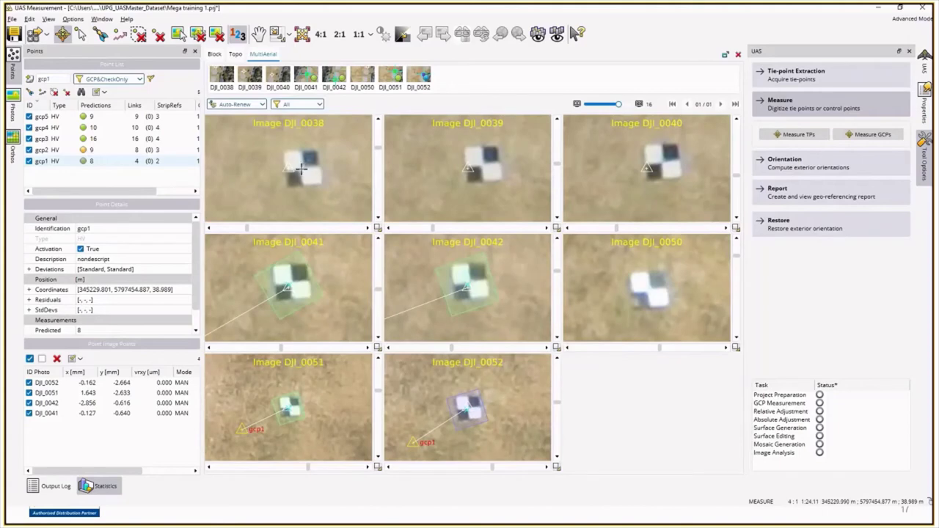
Step: Measure gcp1 in the remaining images, including DJI_0050, and refine by least-squares matching
left_click(301, 168)
left_click(479, 163)
left_click(664, 160)
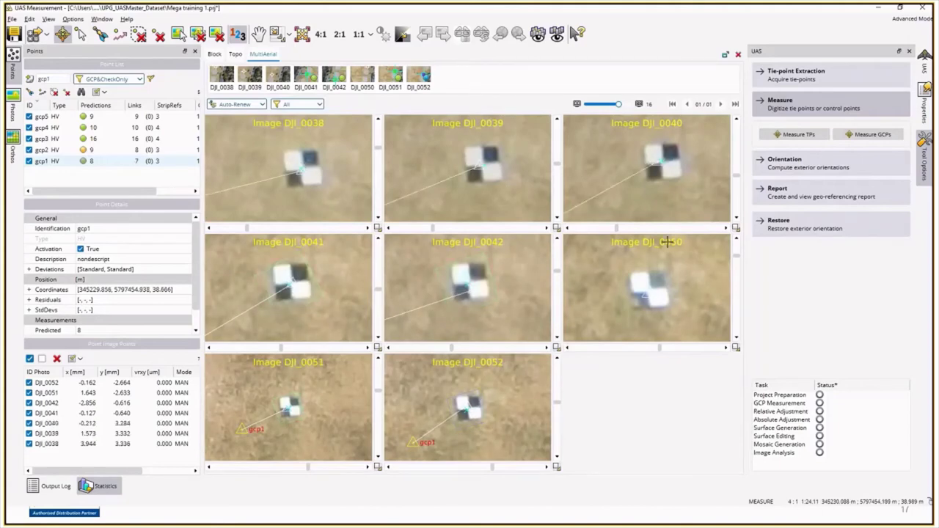
left_click(643, 295)
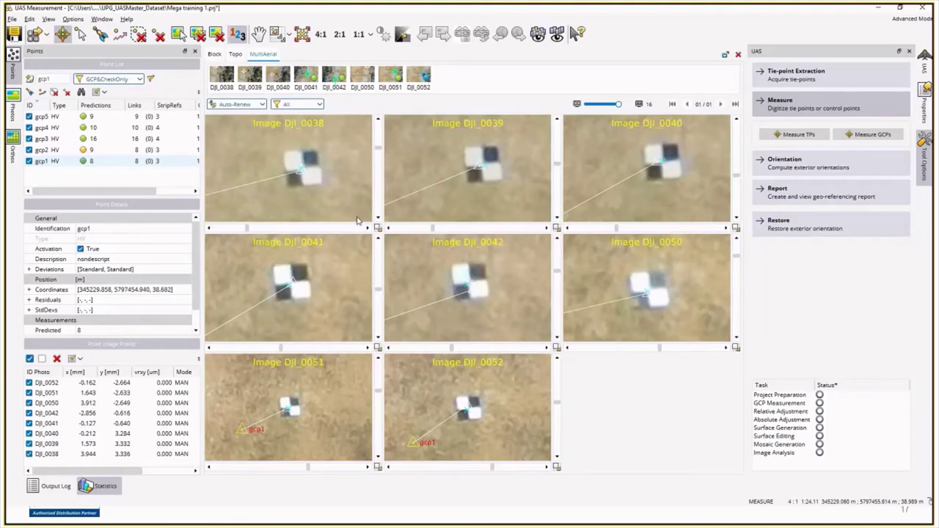
right_click(649, 289)
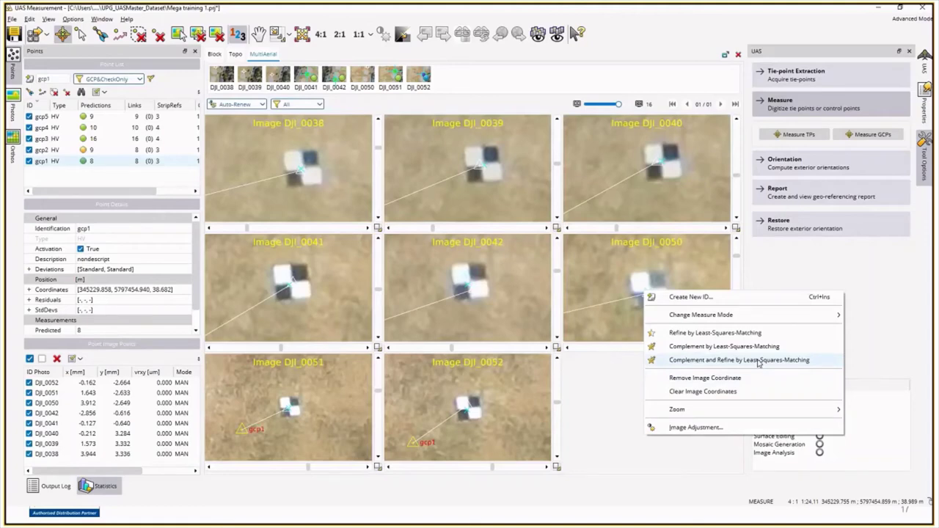
left_click(759, 360)
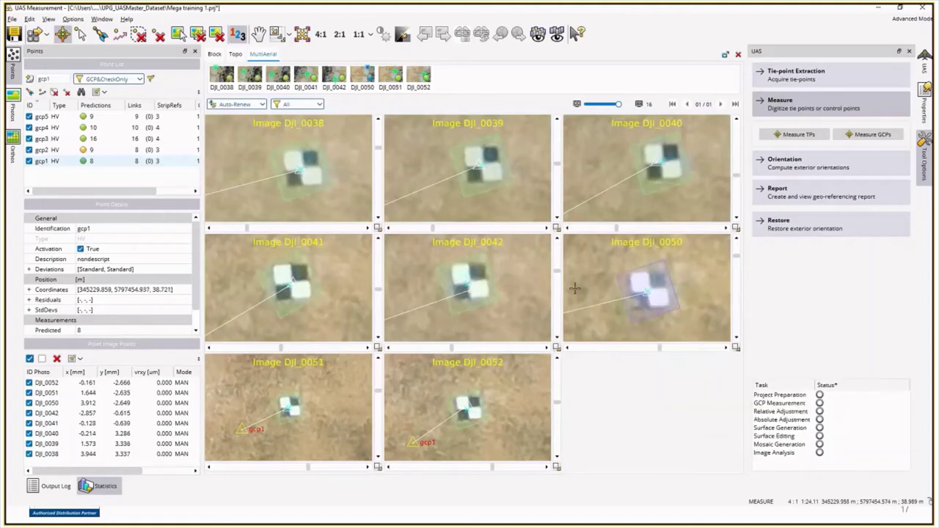
left_click(817, 160)
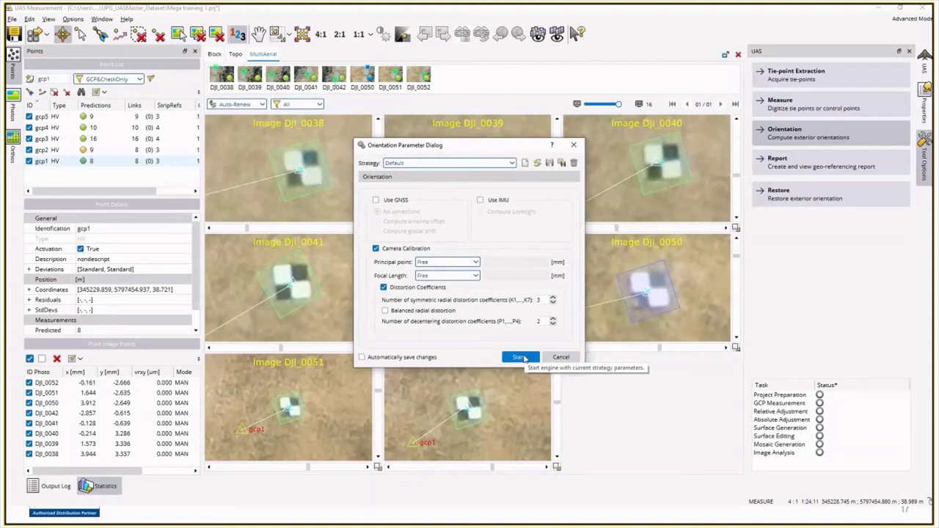
Step: Run the exterior orientation with the Default strategy and camera calibration
left_click(519, 357)
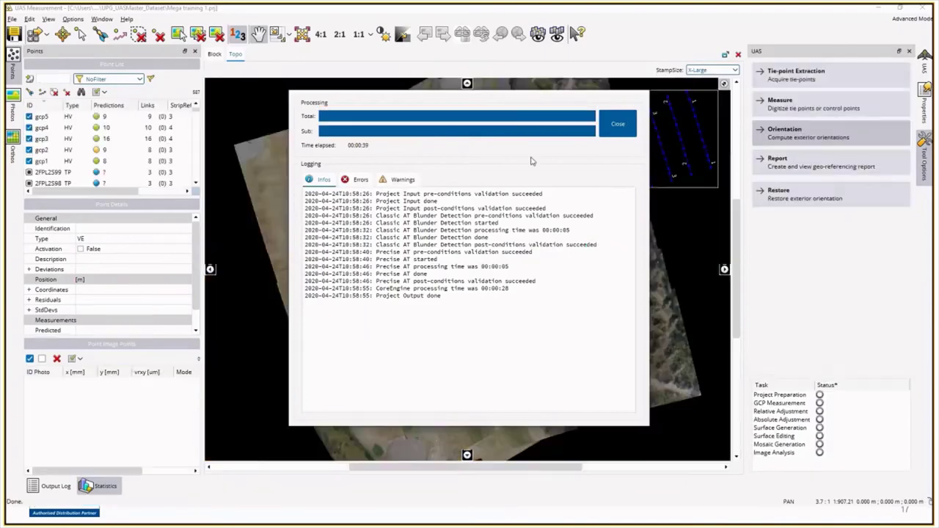
Step: Close the processing log and turn on point StdDev XY display in the map Properties
left_click(617, 124)
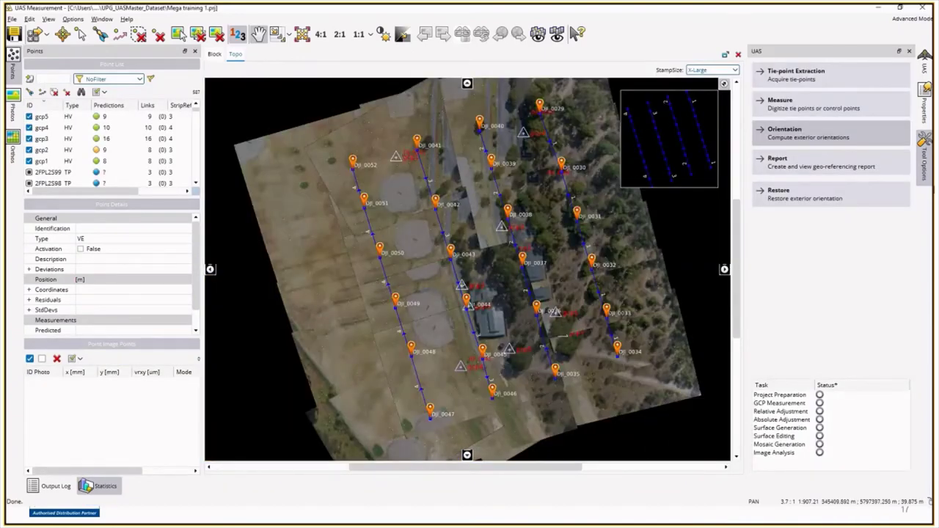
left_click(926, 163)
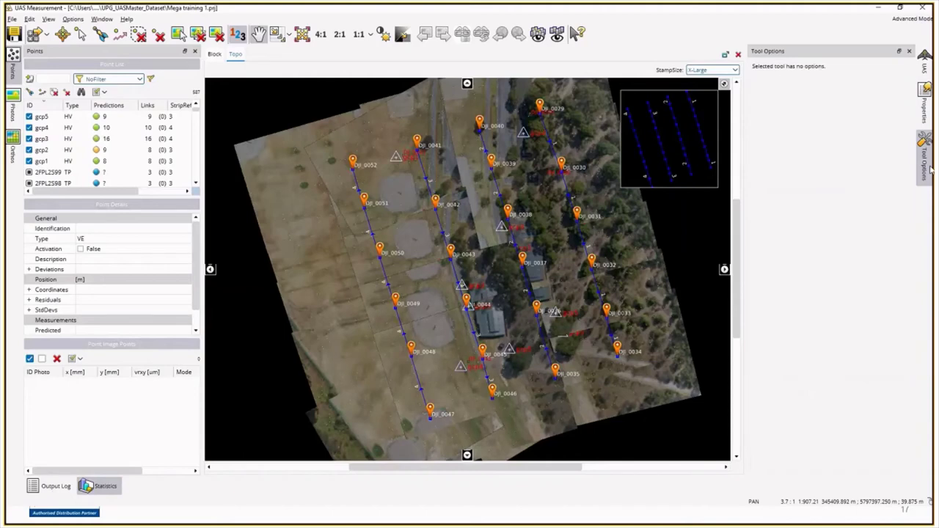
left_click(926, 110)
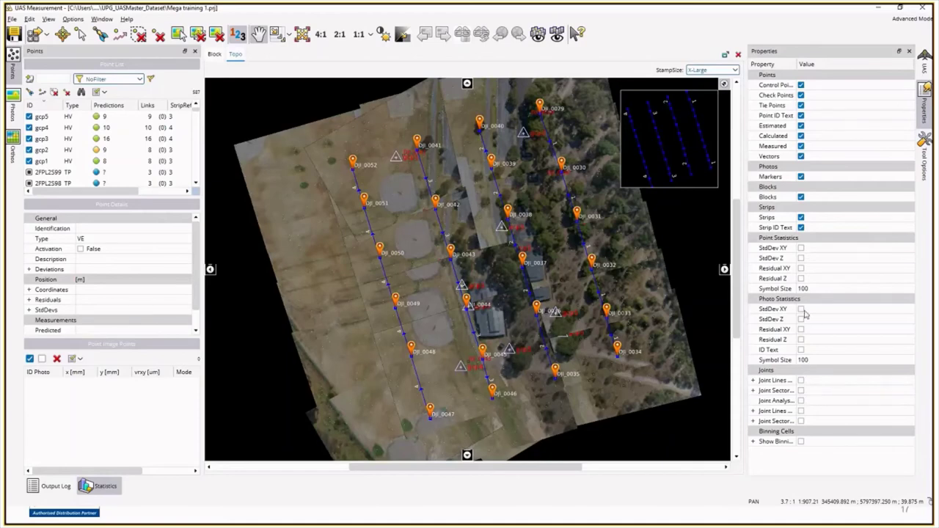
left_click(801, 248)
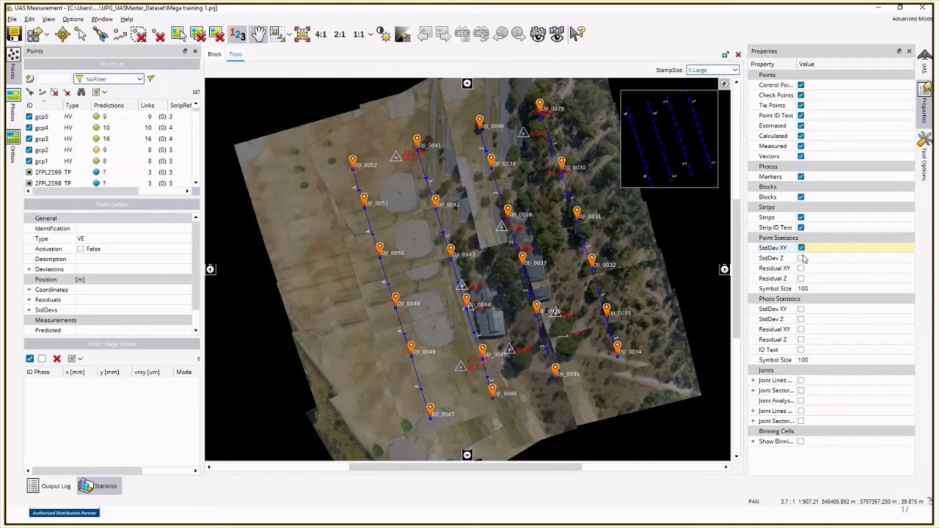
Step: Replace point StdDev XY with photo Residual XY on the map and open the georeferencing report
left_click(801, 248)
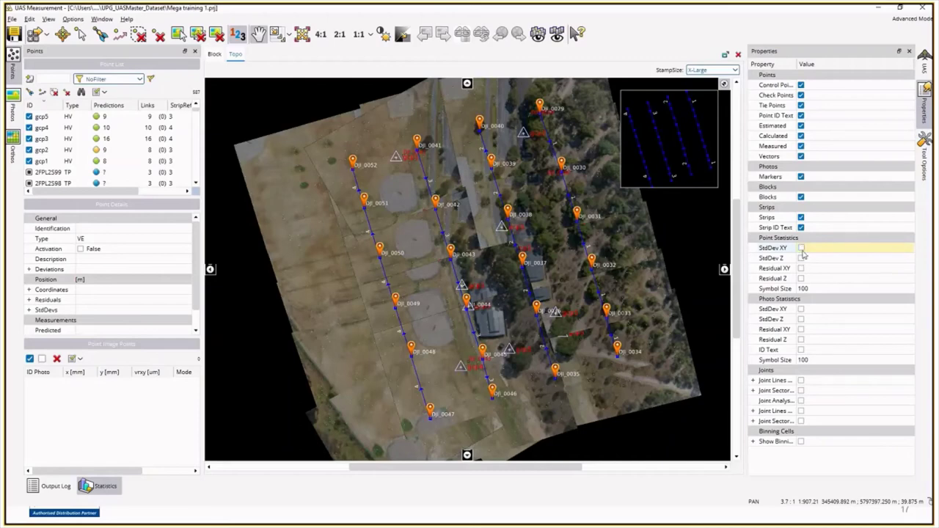
left_click(801, 330)
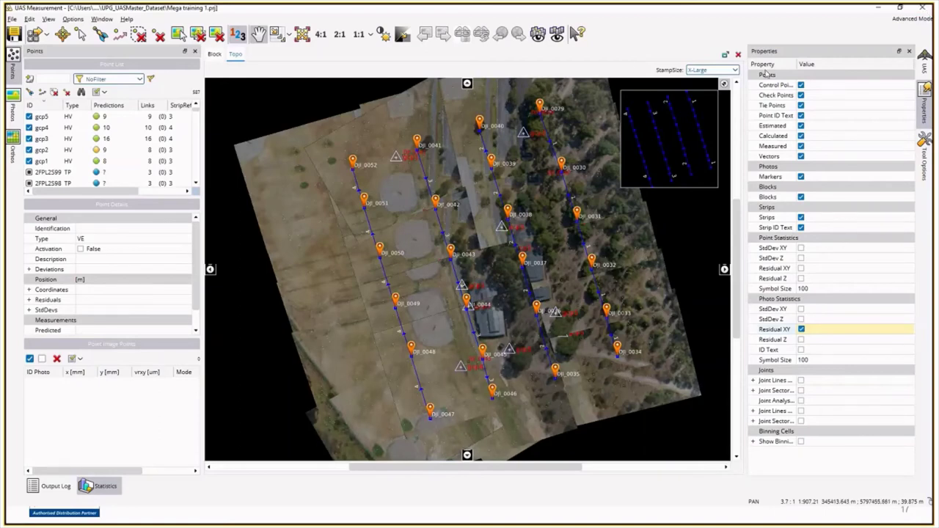
left_click(925, 68)
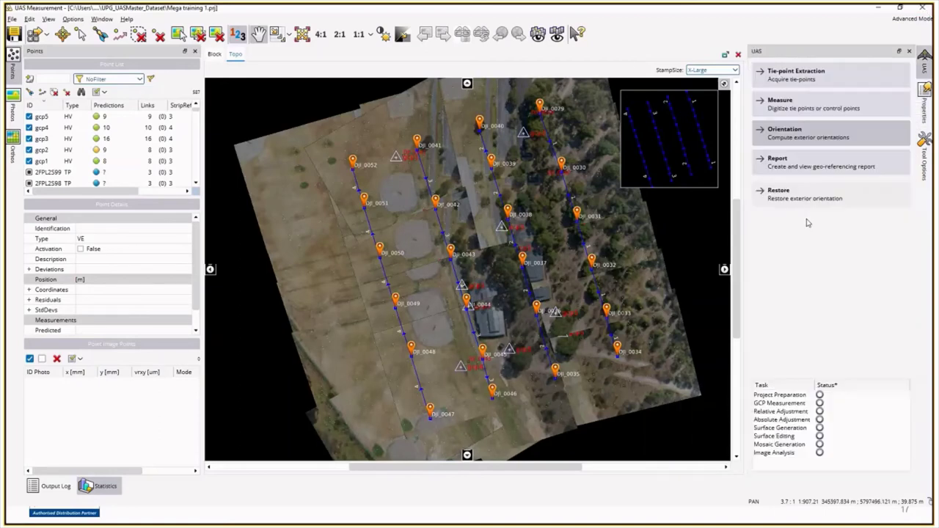
left_click(801, 168)
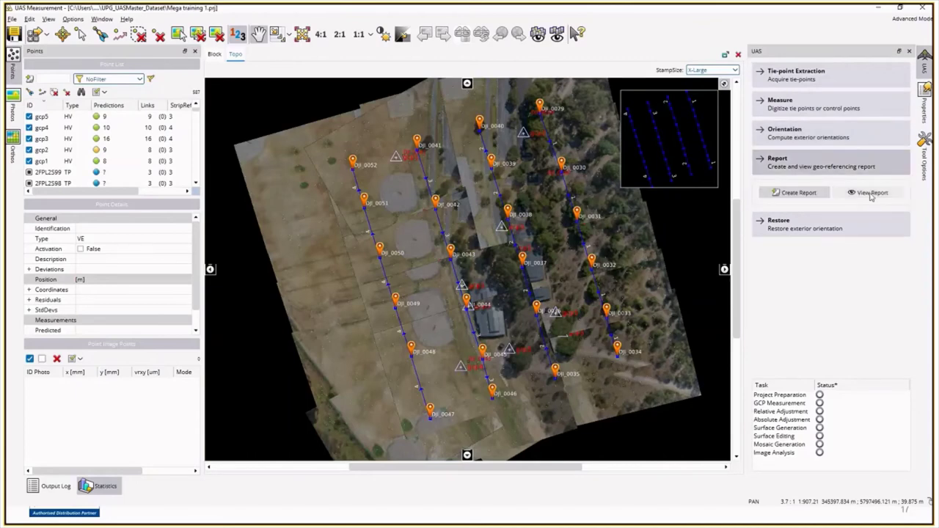
left_click(871, 194)
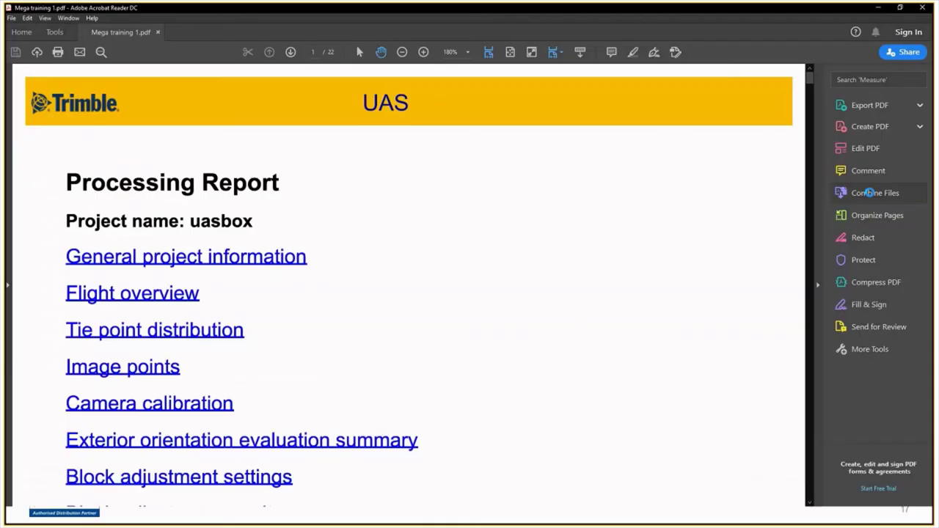
Step: Fit the Flight overview page to the window and scroll on to page 5, Image points
left_click(514, 54)
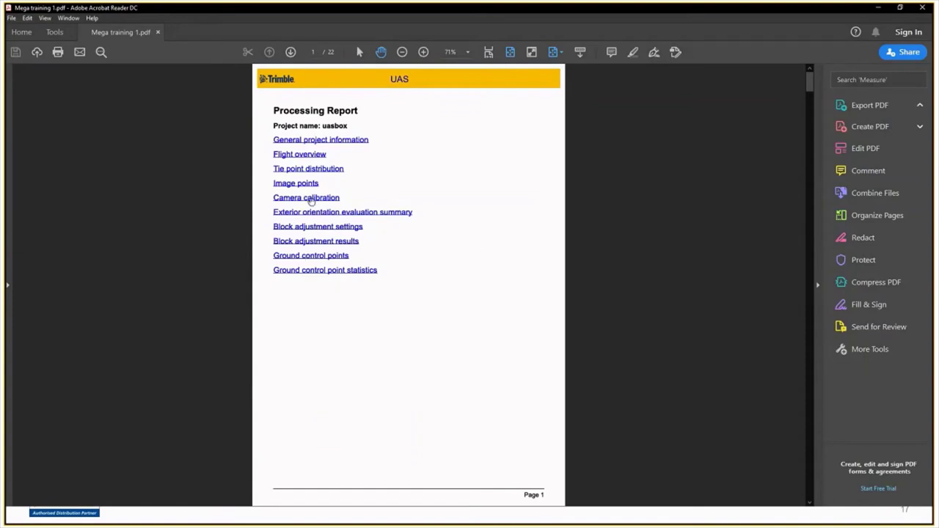
scroll(433, 185, "down", 3)
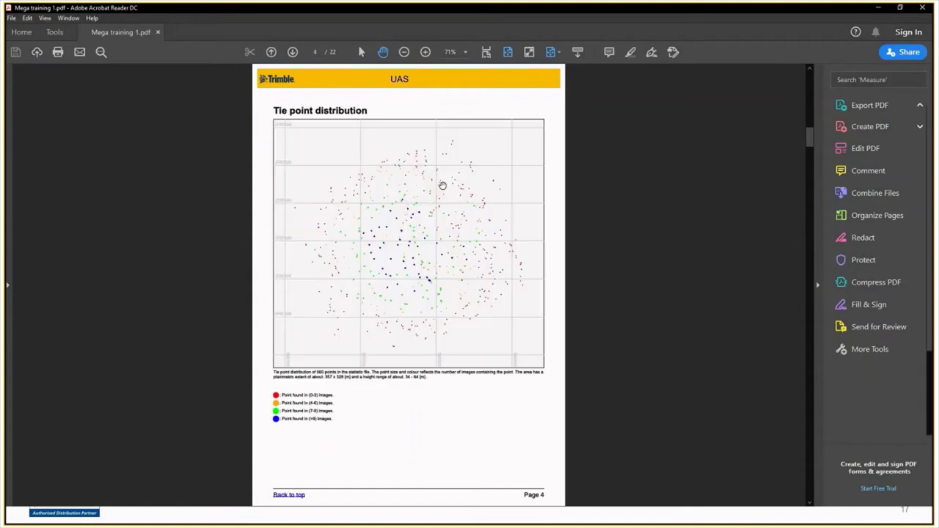
scroll(442, 185, "up", 2)
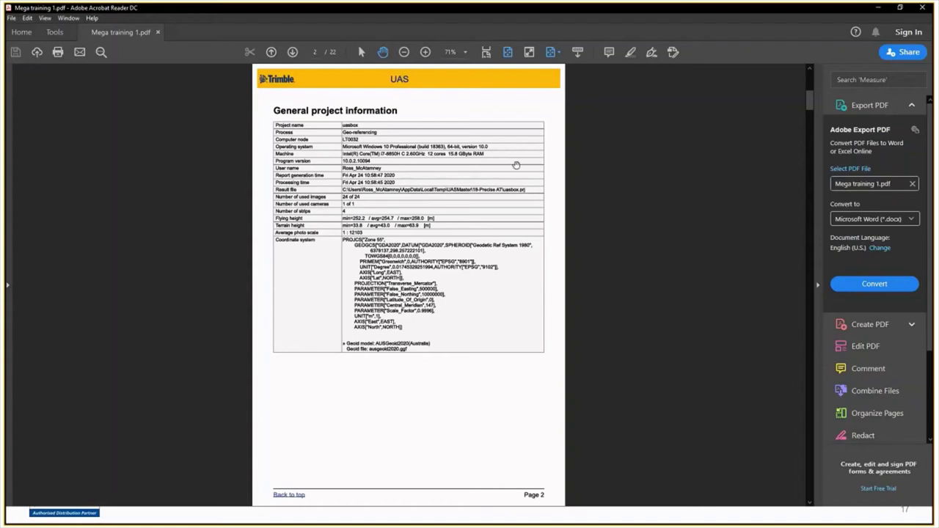
scroll(515, 165, "down", 2)
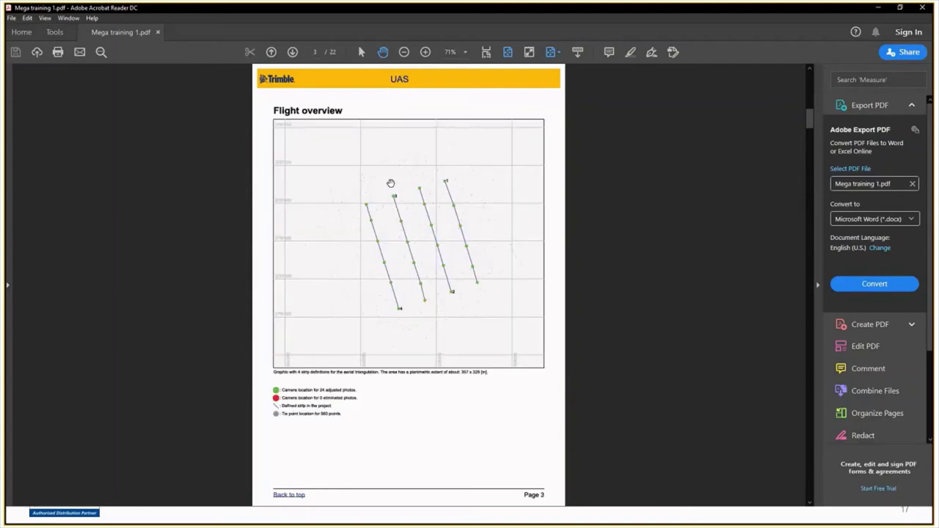
scroll(409, 193, "up", 5, "ctrl")
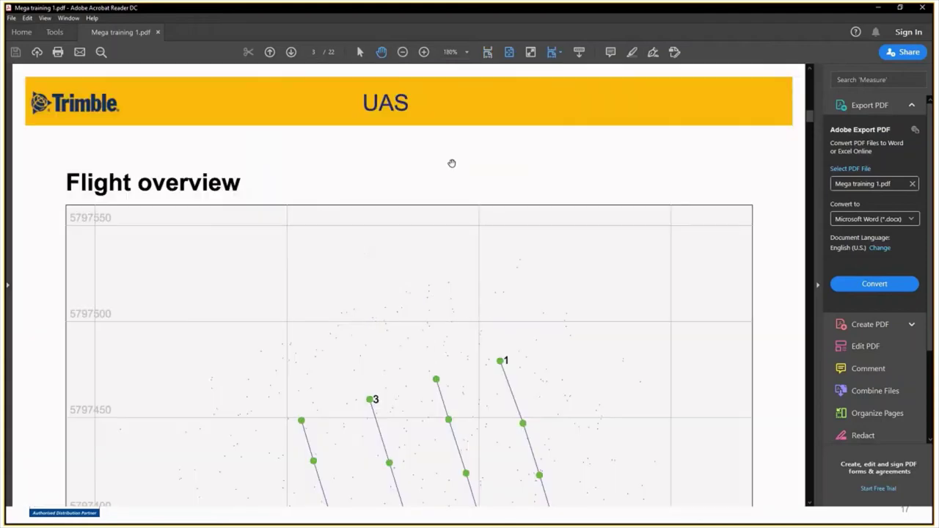
scroll(429, 314, "down", 3)
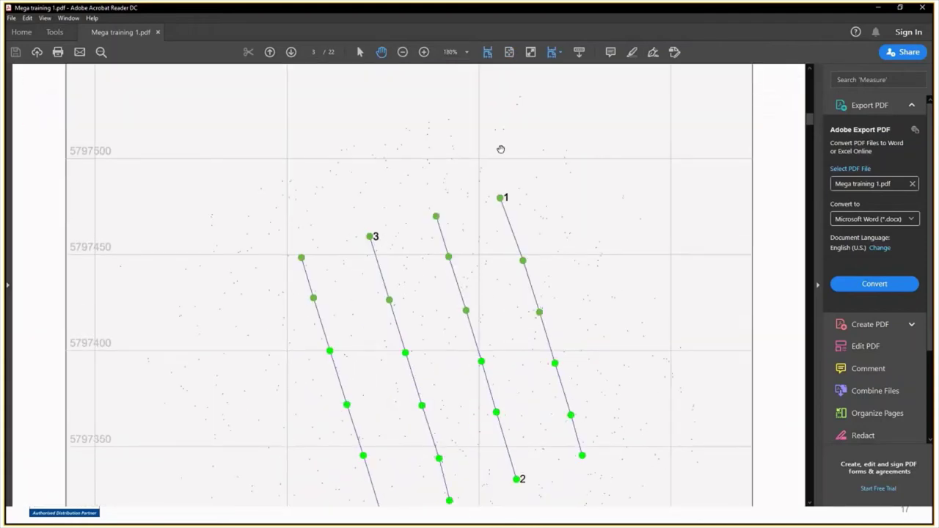
left_click(488, 53)
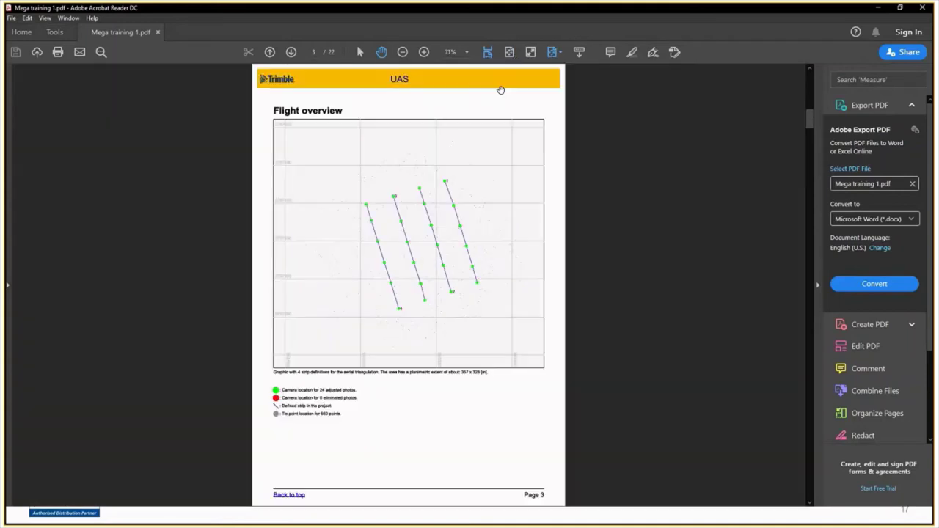
scroll(497, 176, "down", 2)
scroll(495, 176, "up", 1)
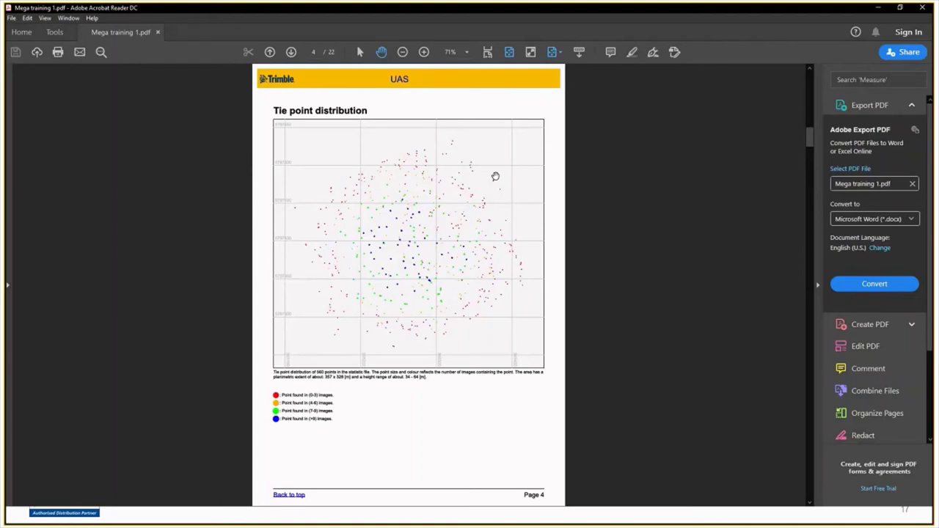
scroll(495, 176, "down", 2)
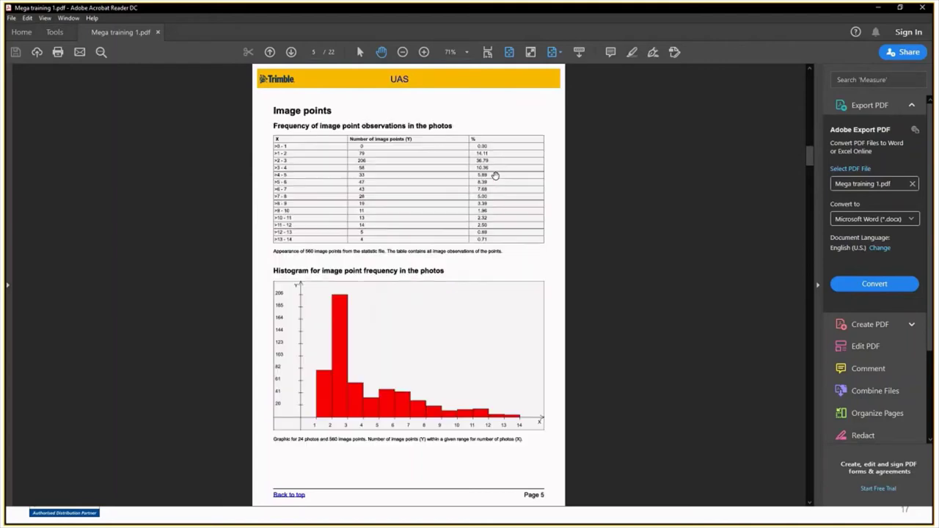
Step: Scroll through the report to page 22, showing ground control point standard deviations for five gcps
scroll(495, 176, "up", 2)
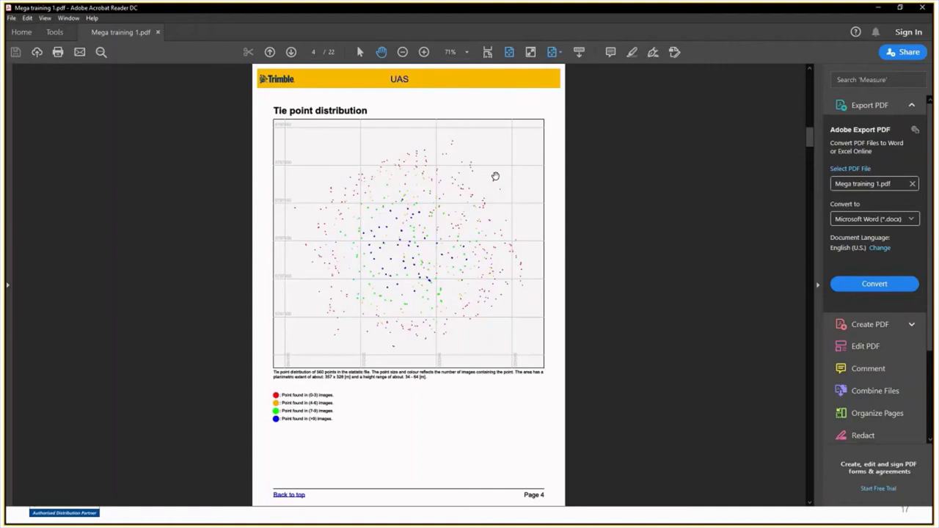
scroll(495, 176, "down", 2)
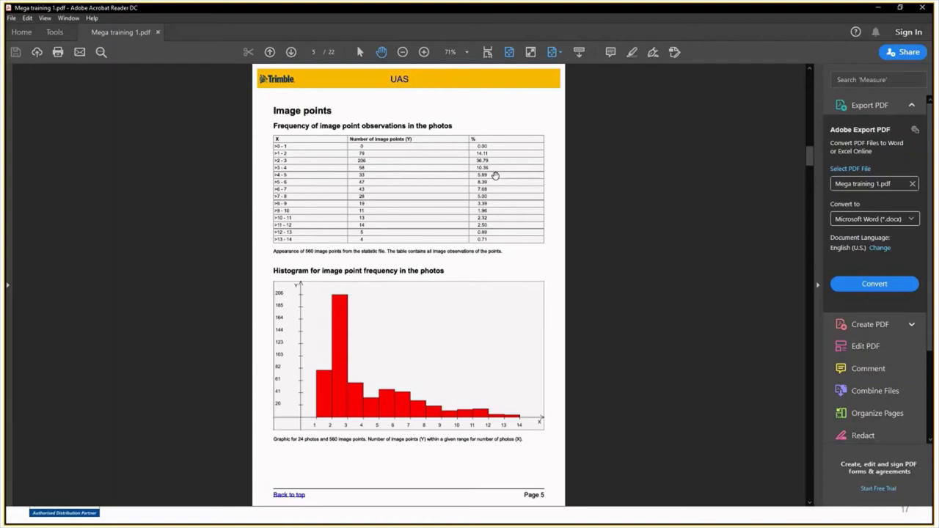
scroll(495, 175, "down", 3)
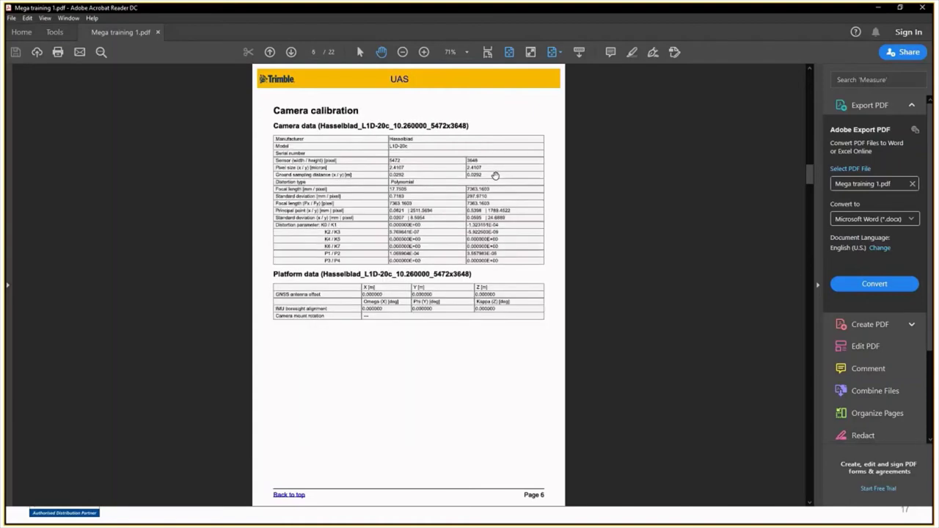
scroll(495, 176, "down", 3)
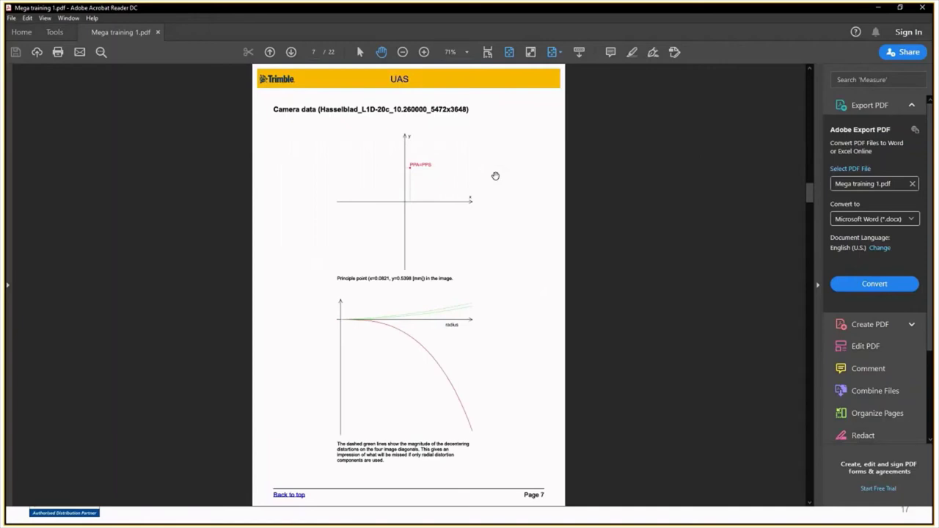
scroll(495, 175, "down", 3)
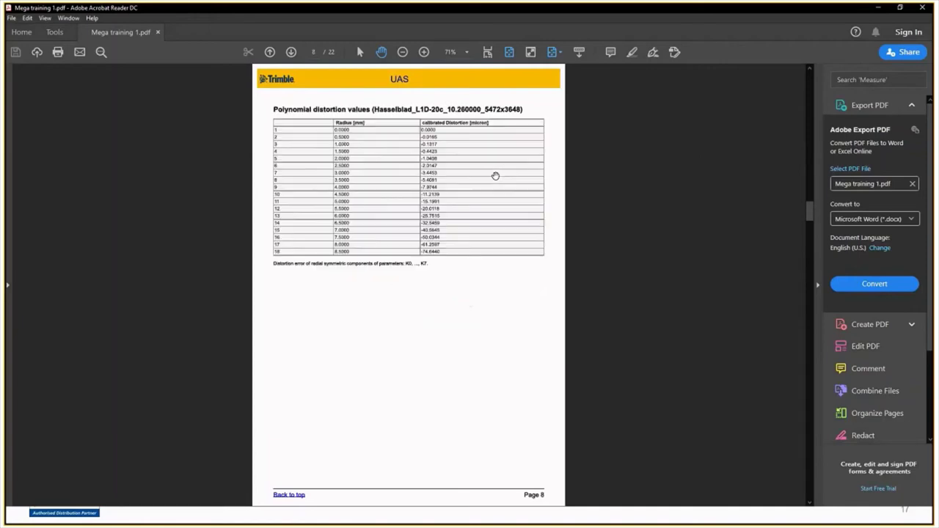
scroll(496, 176, "down", 3)
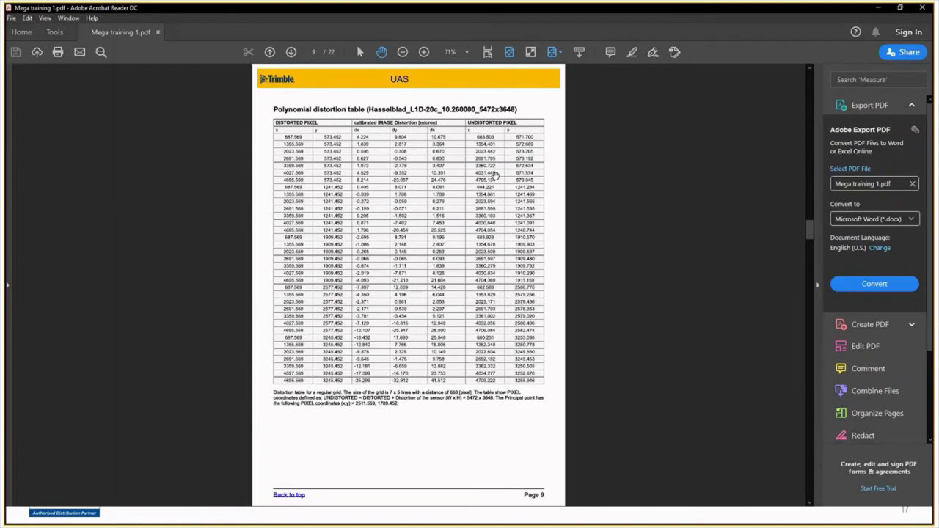
scroll(495, 176, "down", 3)
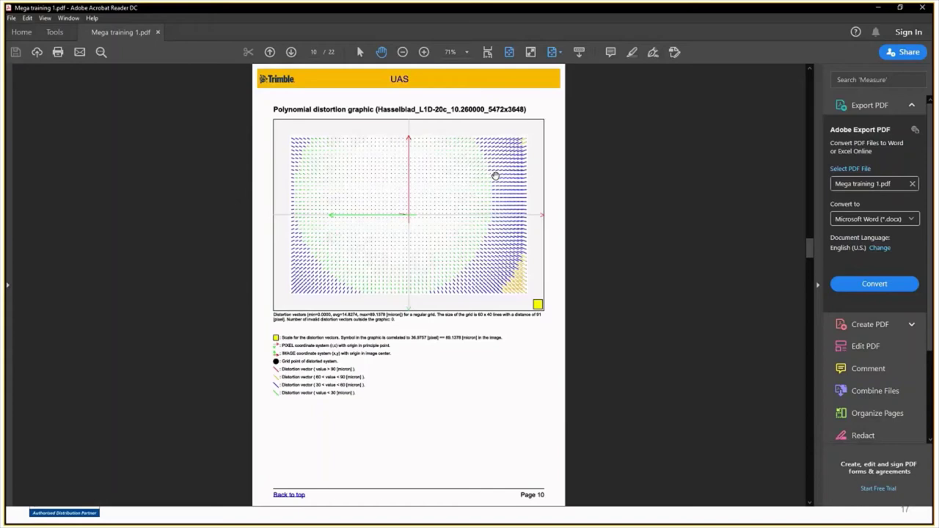
scroll(495, 176, "down", 2)
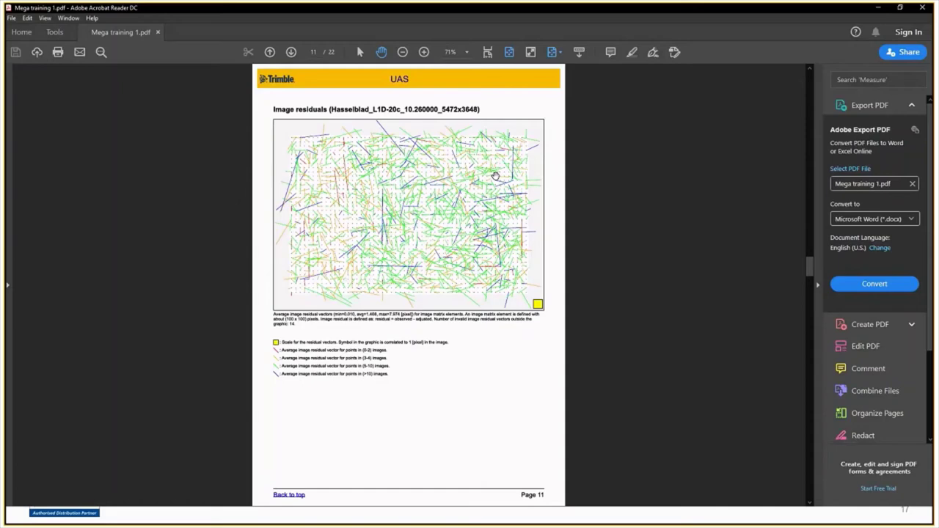
scroll(495, 176, "down", 2)
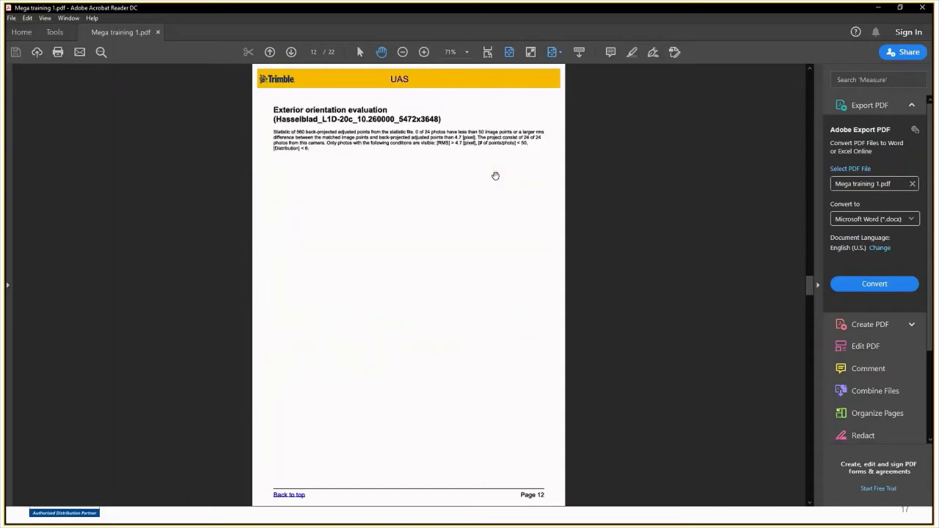
scroll(495, 176, "down", 2)
scroll(495, 176, "down", 8)
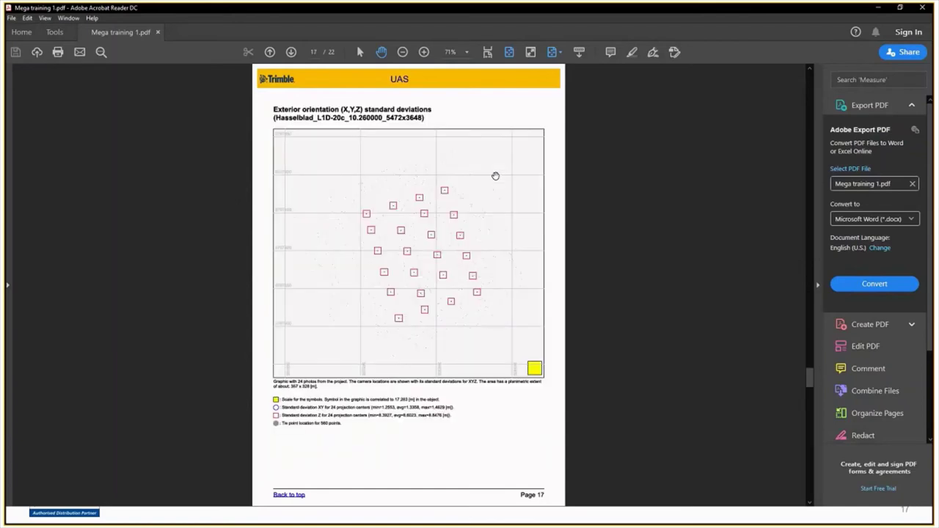
scroll(495, 176, "down", 2)
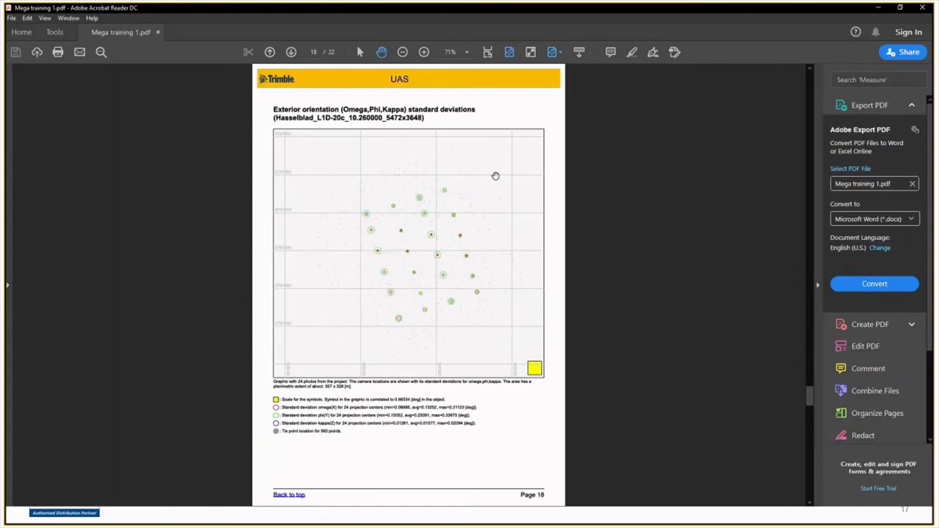
scroll(495, 176, "down", 4)
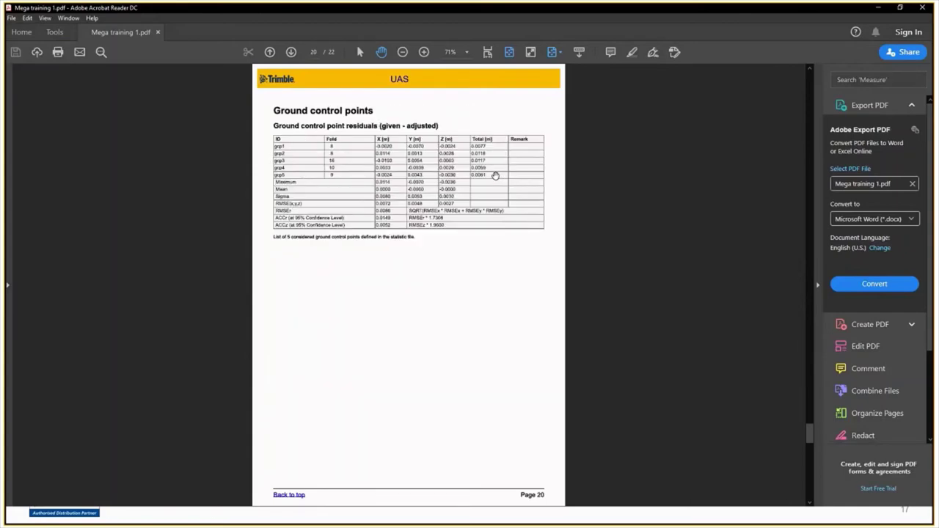
scroll(495, 176, "down", 2)
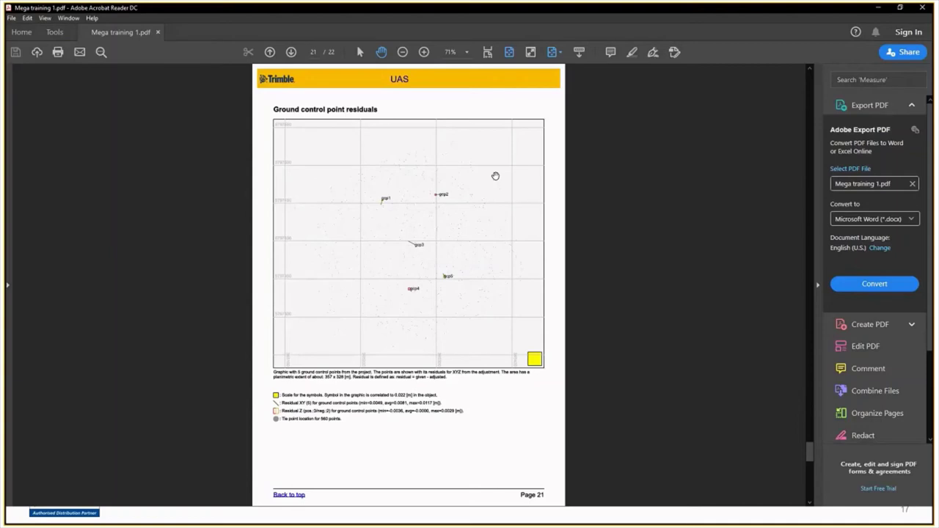
scroll(496, 176, "down", 1)
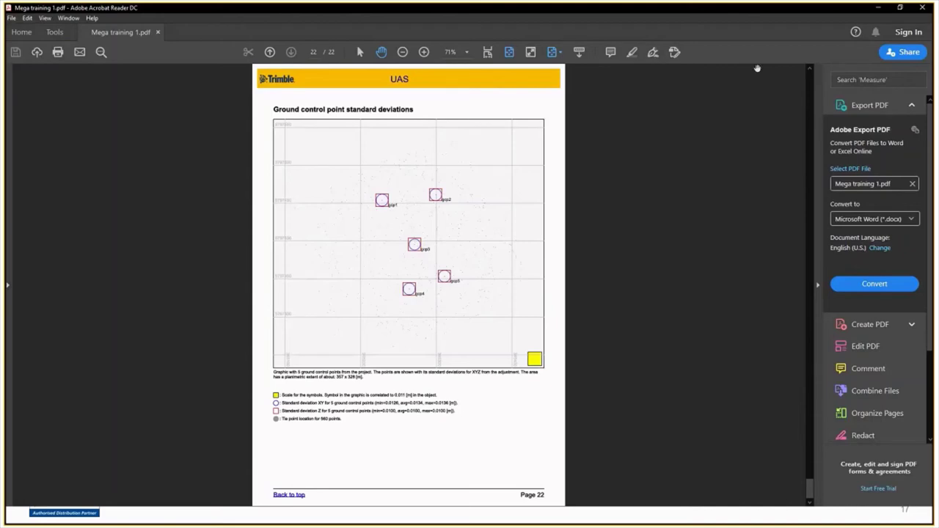
Step: Minimize the PDF report, select the Report step, and close the UAS Measurement window
left_click(880, 9)
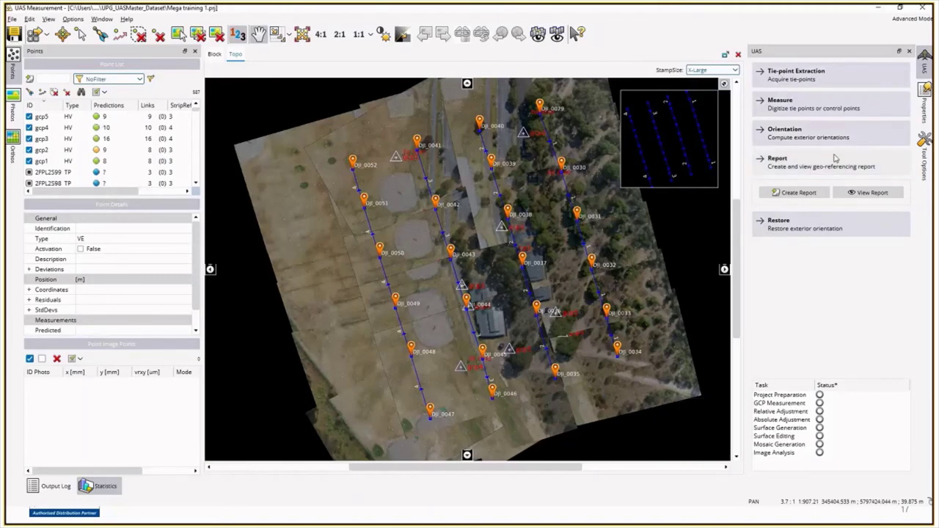
left_click(835, 158)
left_click(922, 7)
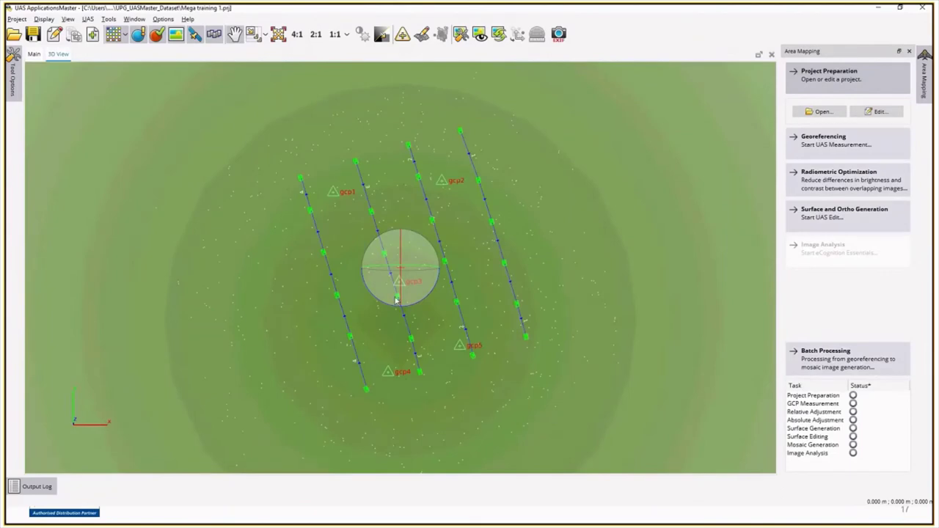
Step: Run Radiometric Optimization to 100%, saving the vignetting and tilting adjustments
scroll(412, 302, "up", 1)
scroll(404, 290, "up", 3)
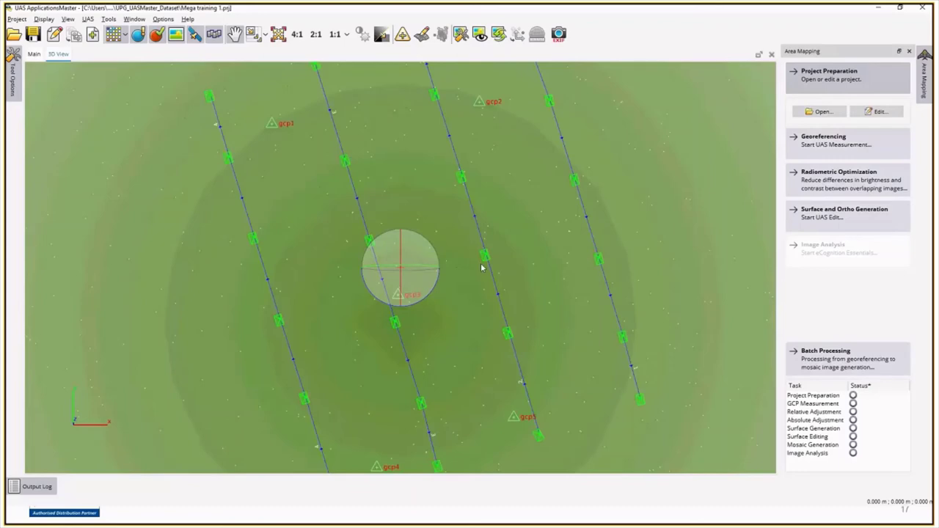
scroll(480, 267, "down", 3)
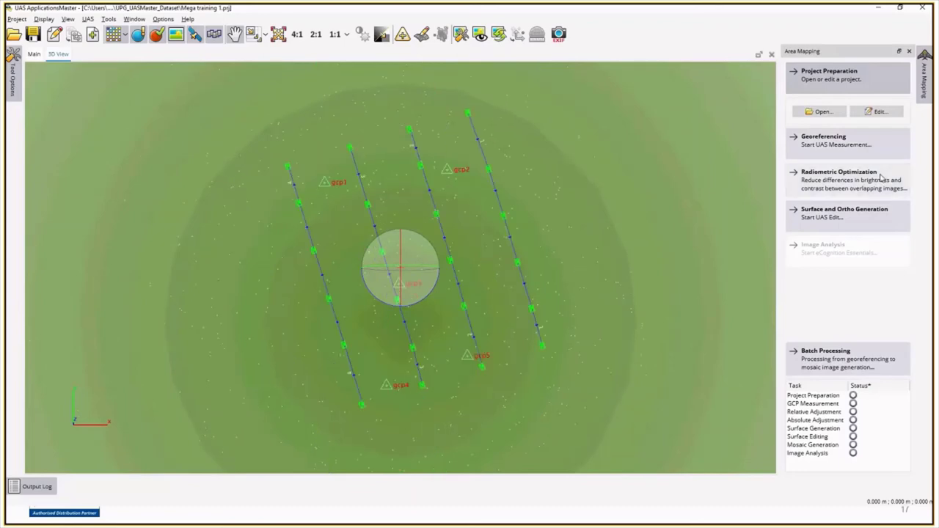
left_click(881, 177)
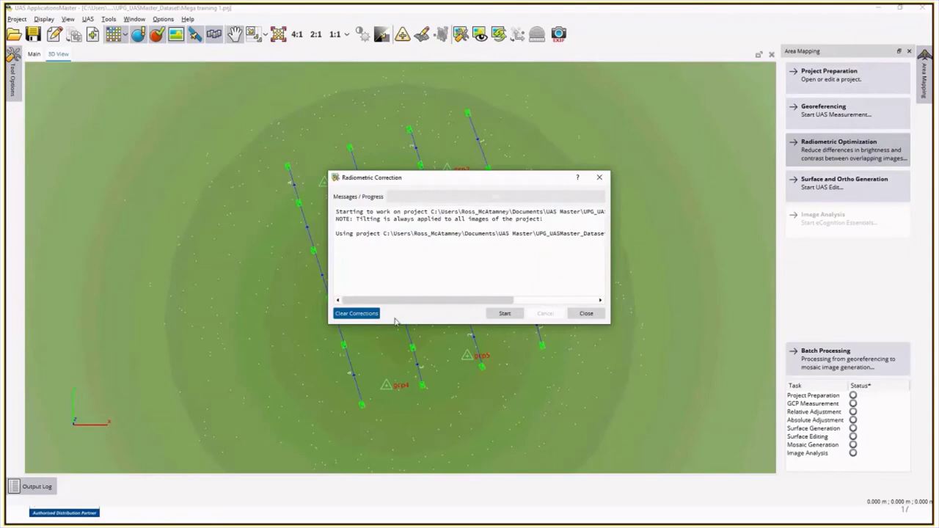
left_click(506, 315)
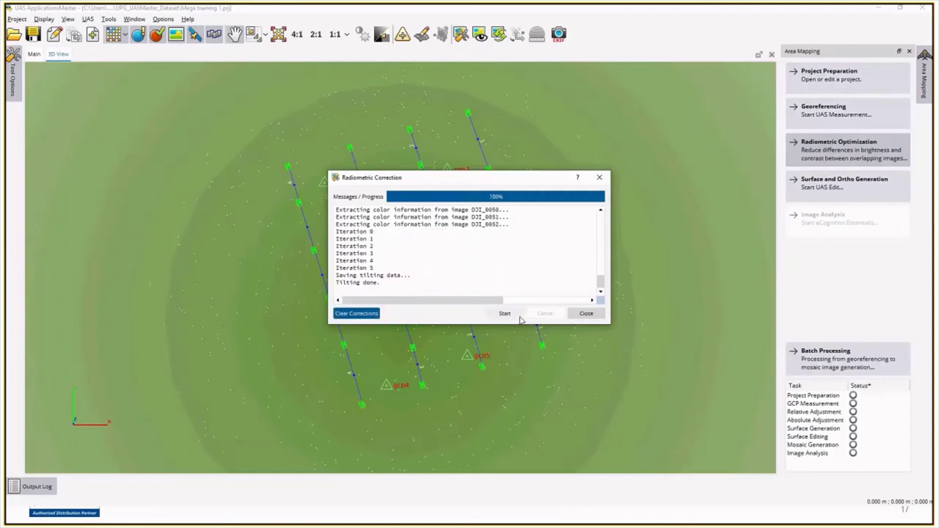
left_click(590, 317)
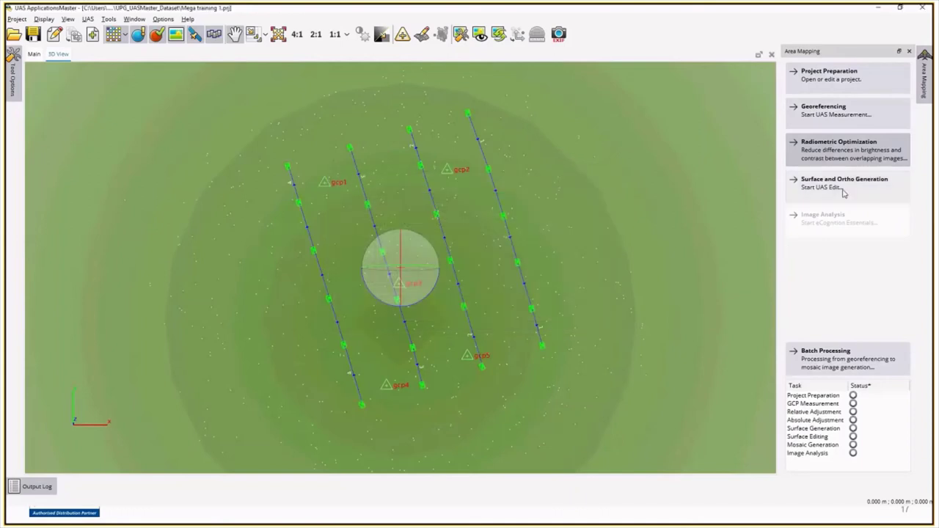
Step: Open the Surface Generation parameters and choose the Surface (SGM_2.5D+3D) model type
left_click(843, 193)
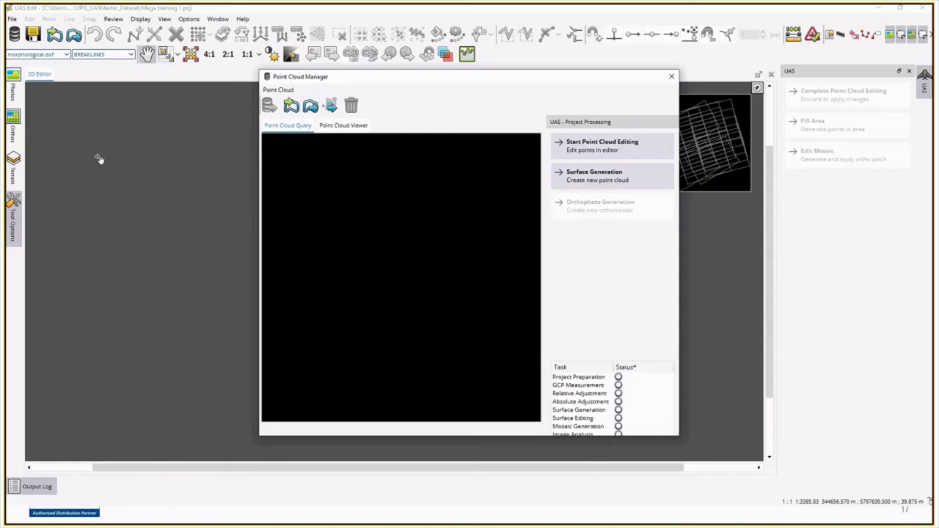
left_click(593, 180)
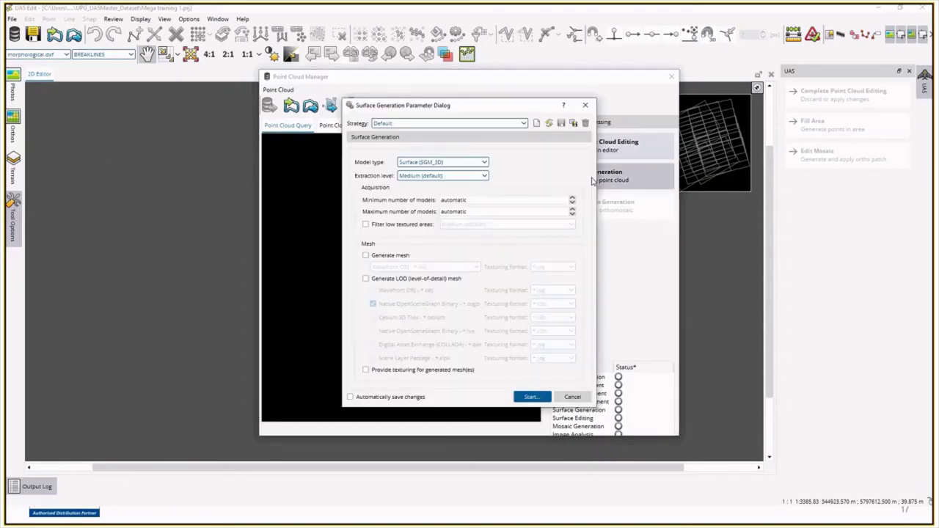
left_click(455, 163)
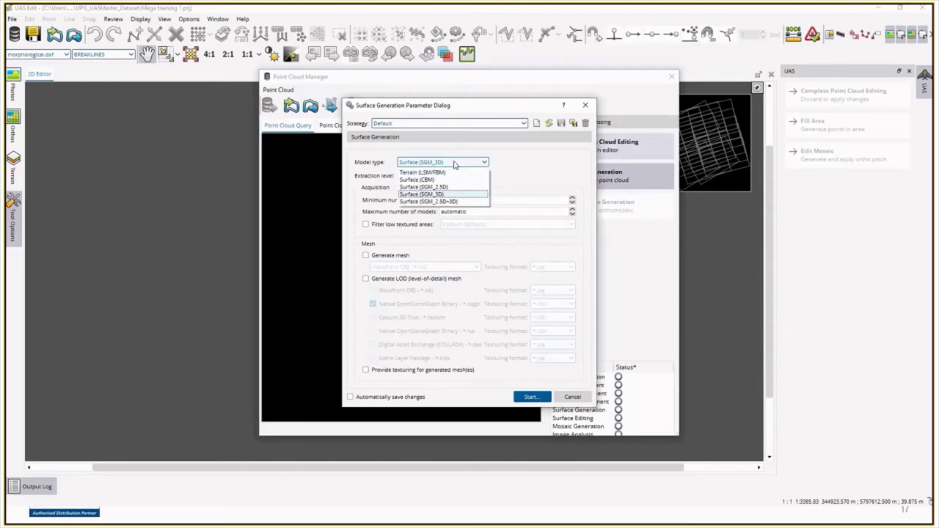
left_click(440, 201)
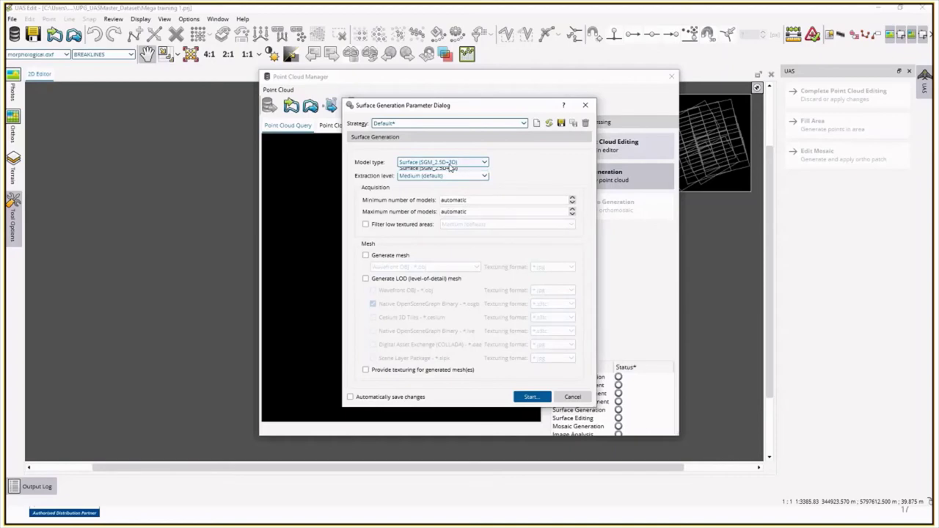
Step: Try the SGM_3D model type and extraction levels, then cancel and discard the changes
left_click(451, 163)
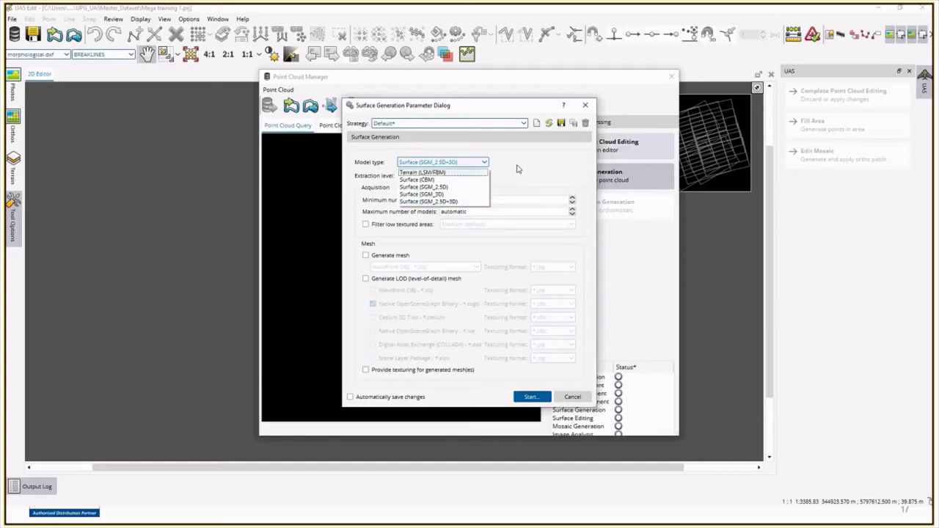
left_click(423, 193)
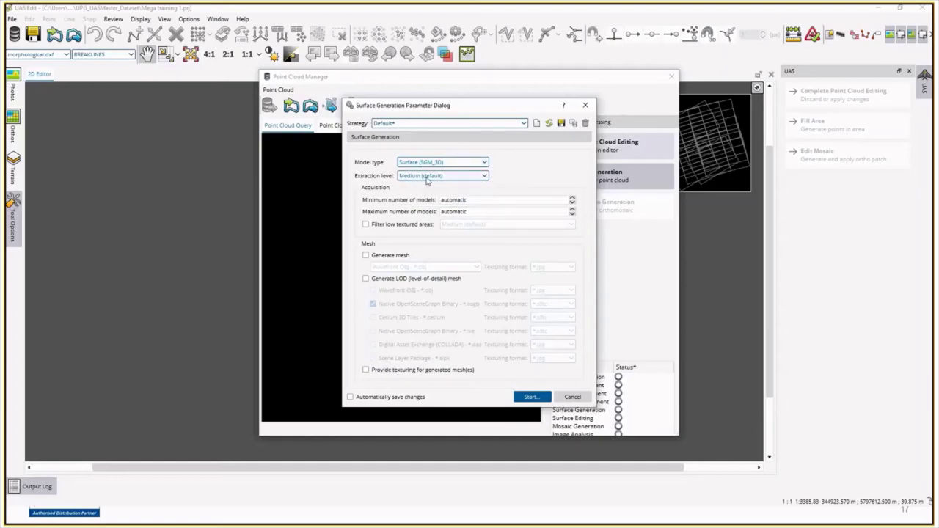
left_click(429, 176)
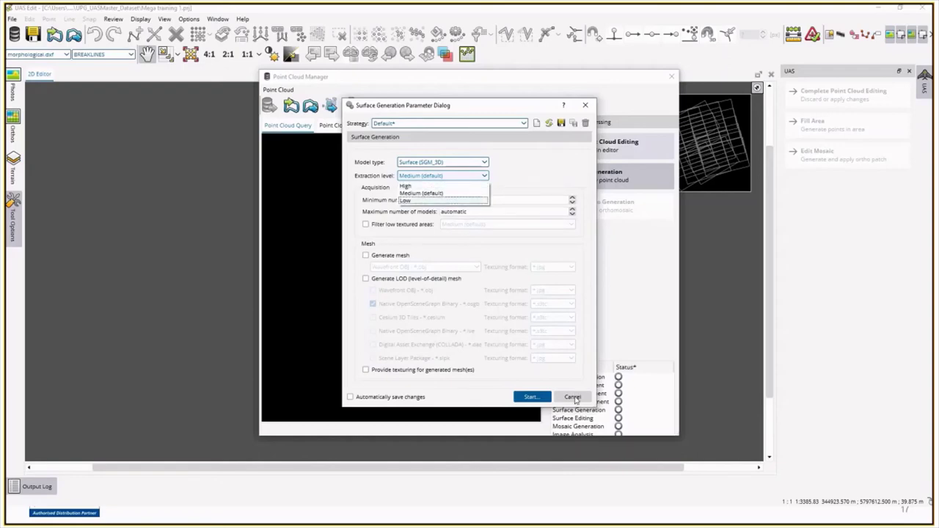
left_click(573, 397)
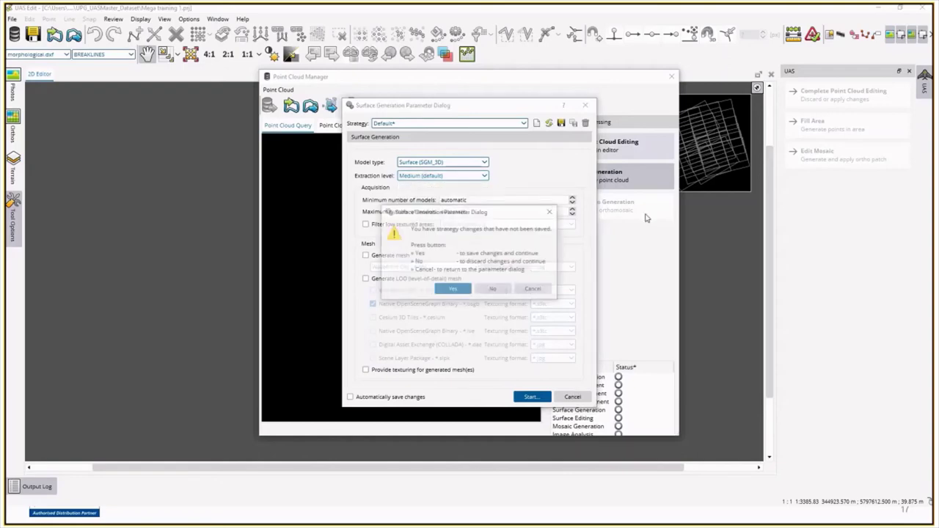
left_click(494, 291)
Step: Close the point cloud manager and reopen the Mega Training project
left_click(672, 77)
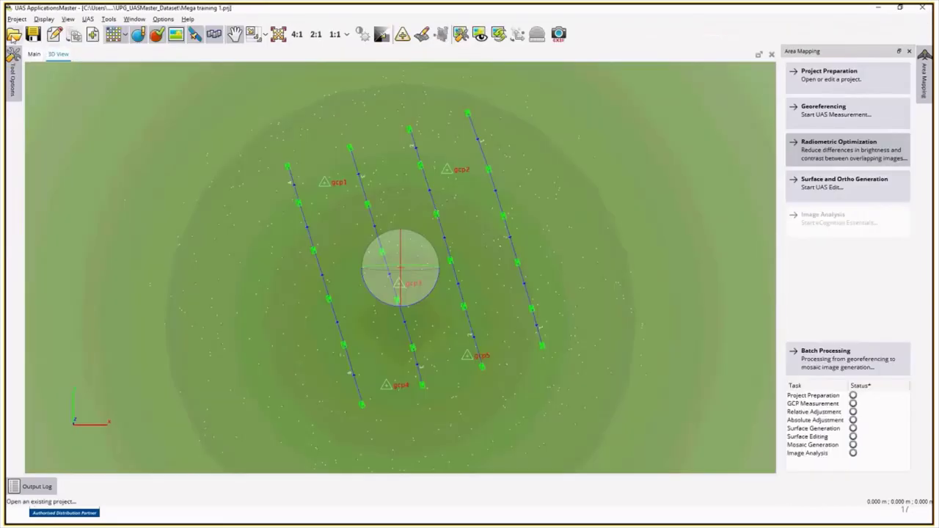
left_click(14, 34)
double_click(130, 115)
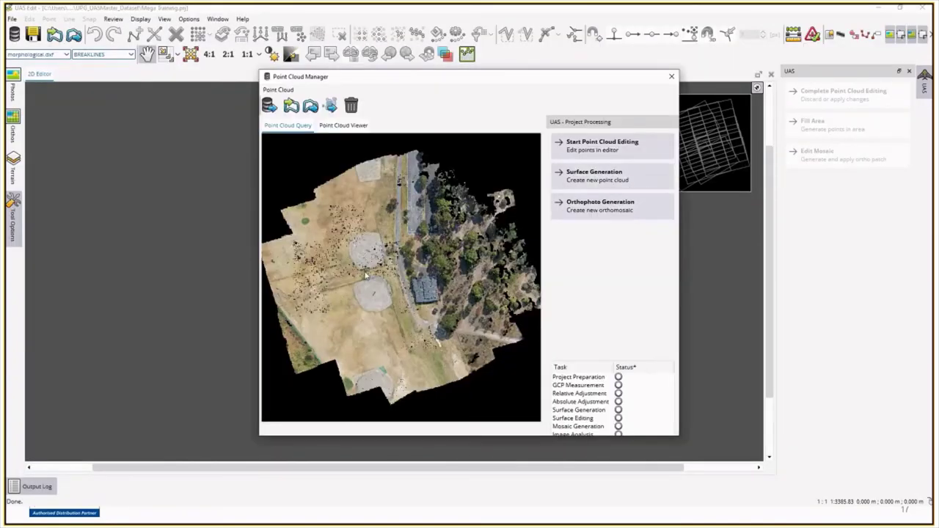
Step: Review the Orthophoto from point cloud method, cancel orthophoto generation, and close the point cloud manager
left_click(608, 211)
left_click(477, 204)
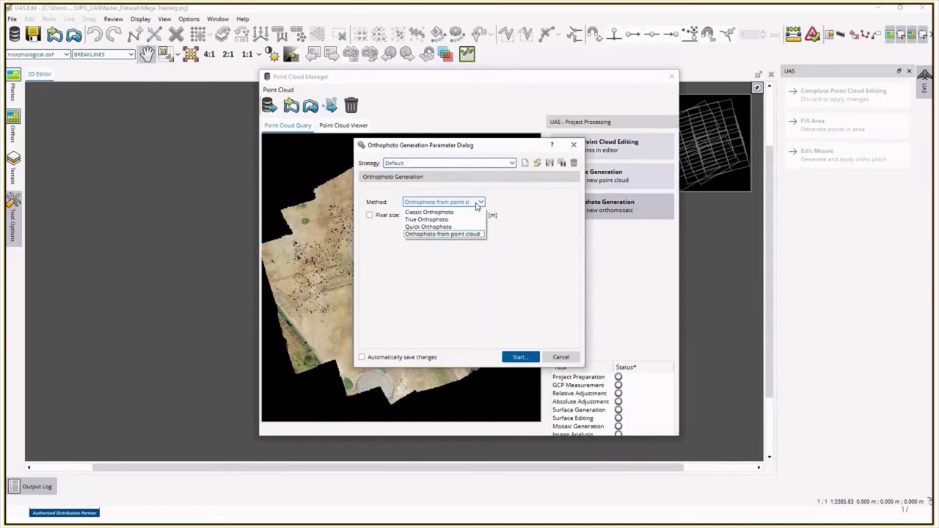
left_click(536, 262)
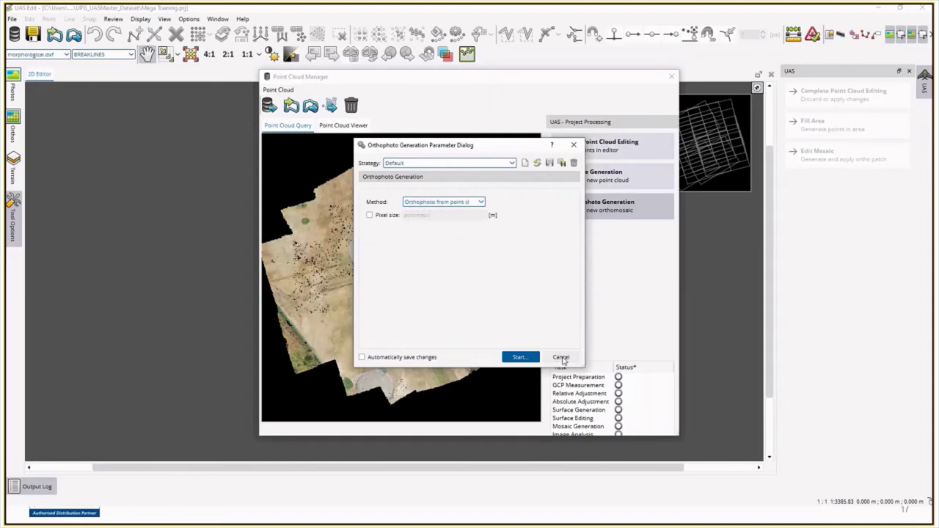
left_click(561, 357)
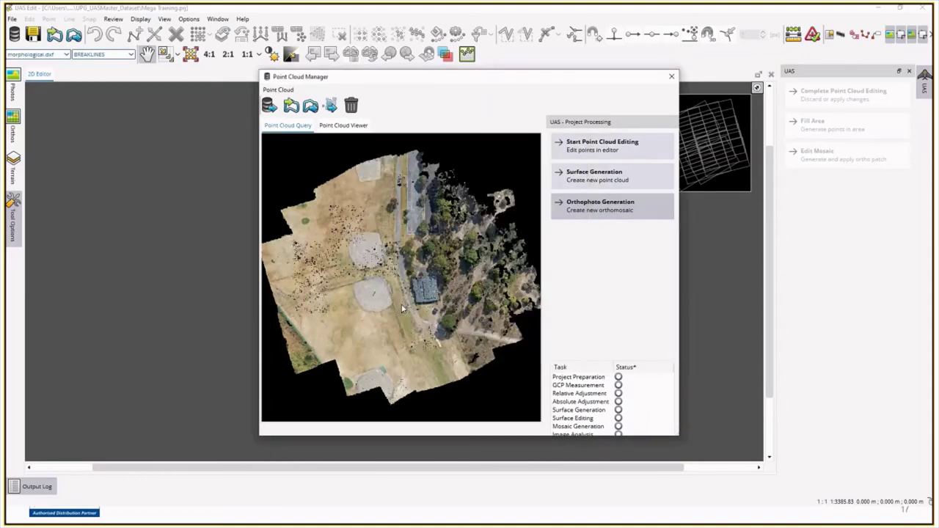
left_click(671, 77)
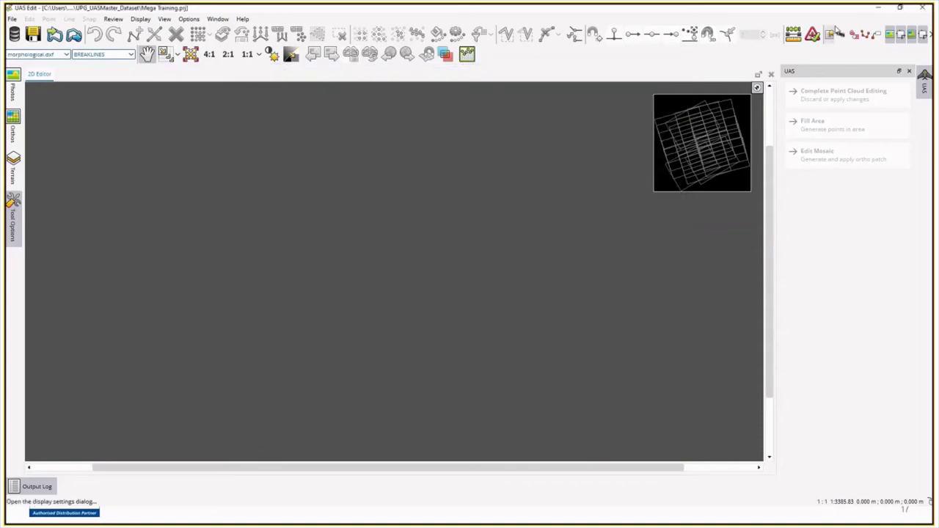
Step: Close UAS Edit and zoom and orbit the 3D view of the Mega Training site
left_click(928, 9)
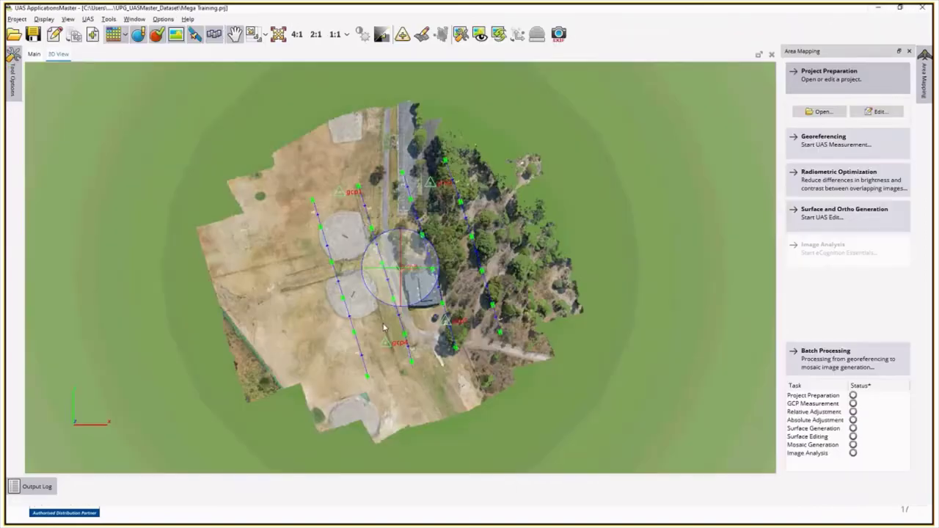
scroll(389, 312, "up", 3)
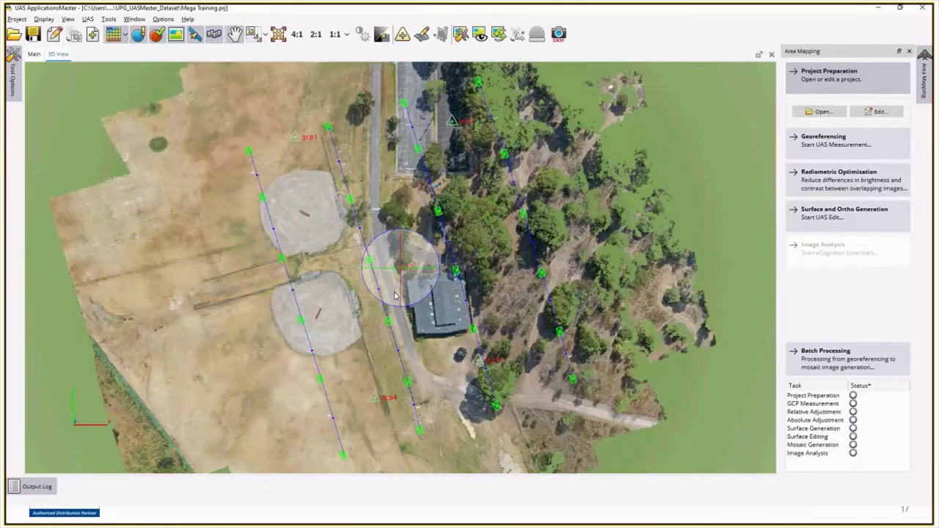
scroll(429, 351, "up", 2)
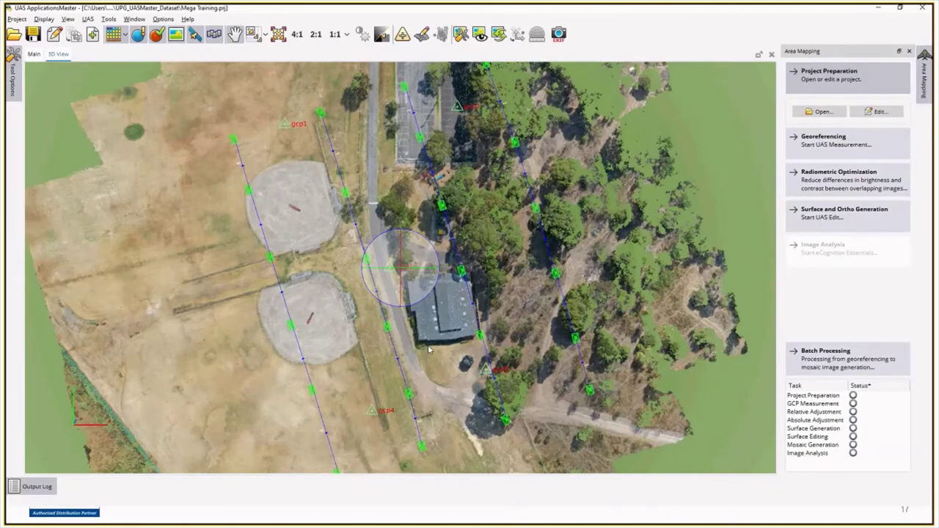
middle_click_drag(429, 351, 401, 255)
scroll(400, 255, "down", 8)
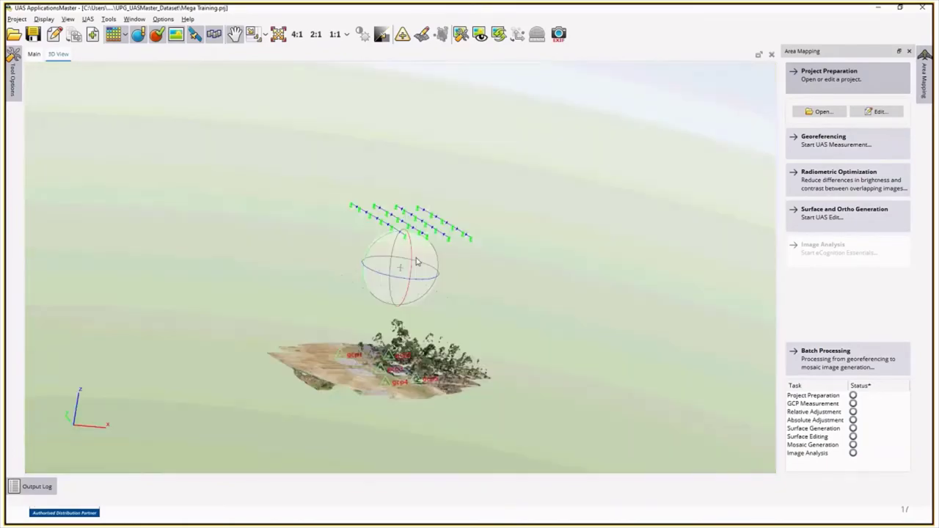
middle_click_drag(416, 262, 389, 314)
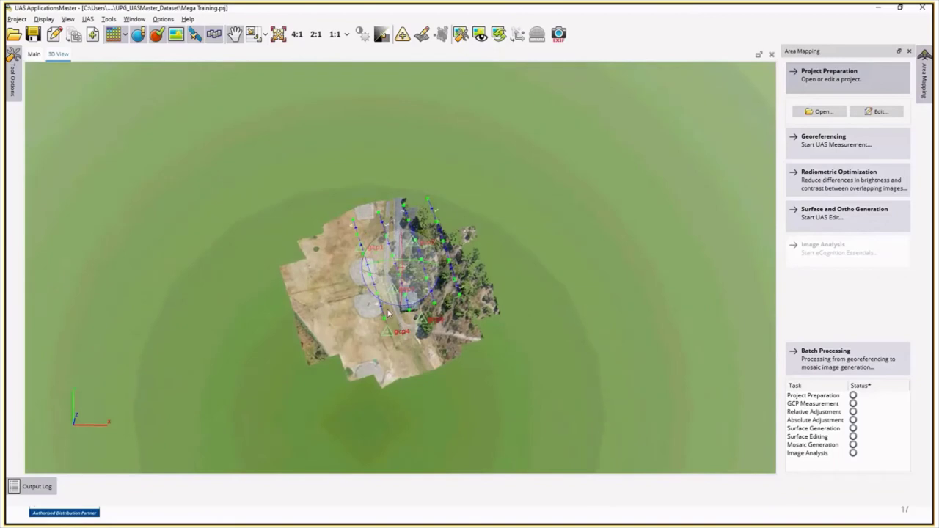
scroll(388, 314, "up", 3)
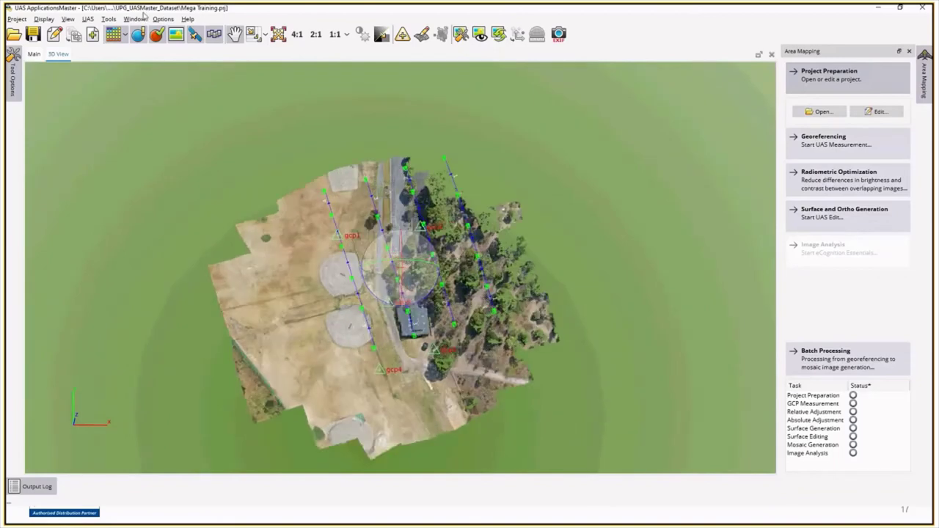
left_click(18, 19)
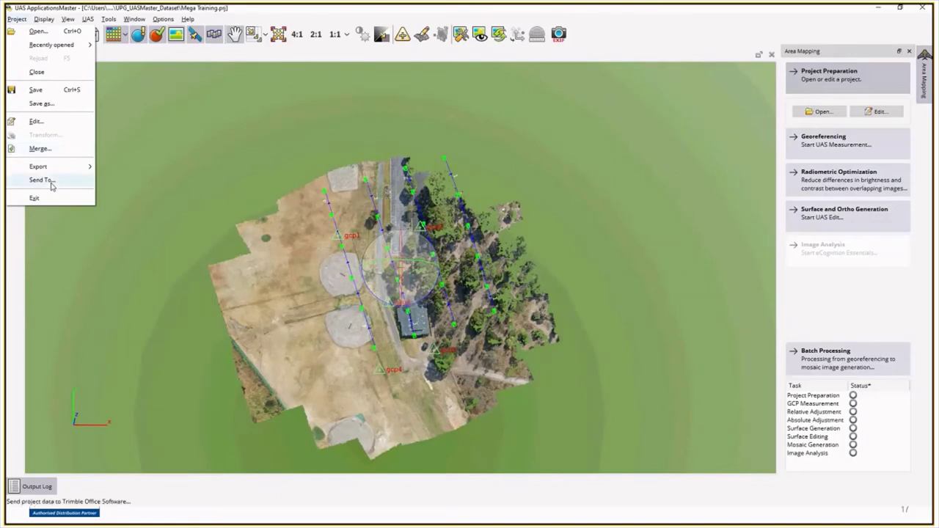
Step: Export the point cloud as Mega Training_pointcloud.las and send it to Trimble Business Center
left_click(51, 185)
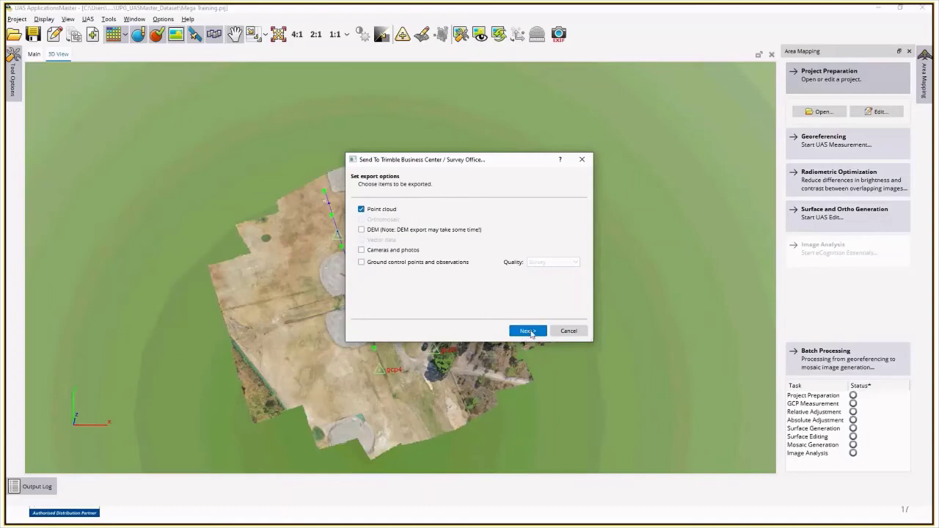
left_click(527, 331)
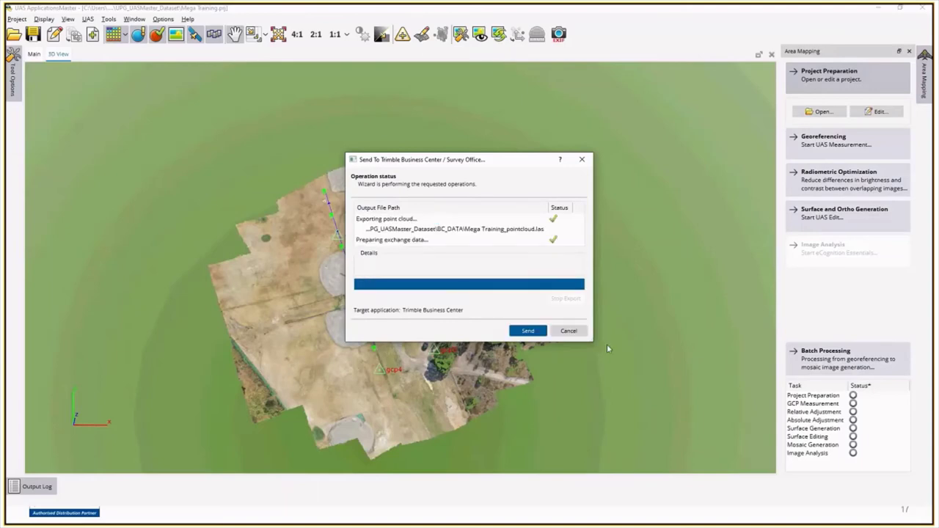
left_click(531, 332)
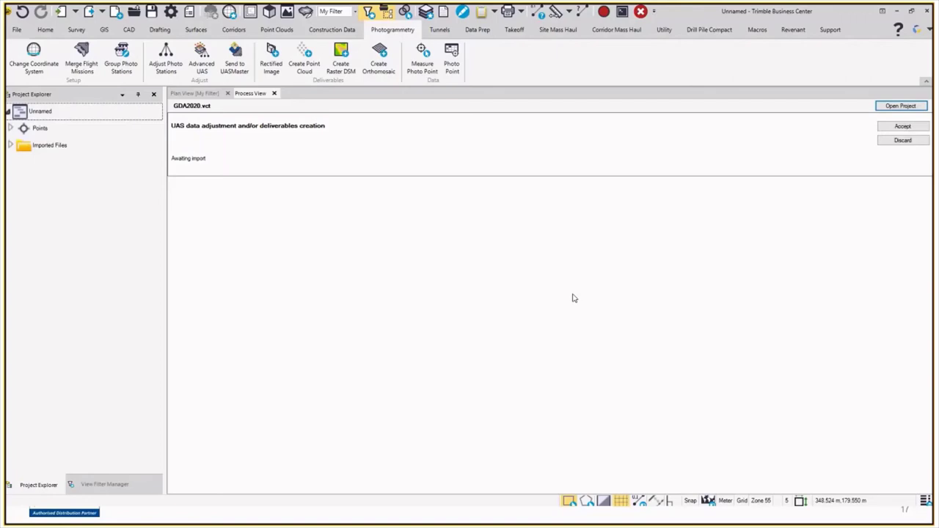
Step: Import the incoming UAS data and close the finished processing report
left_click(913, 129)
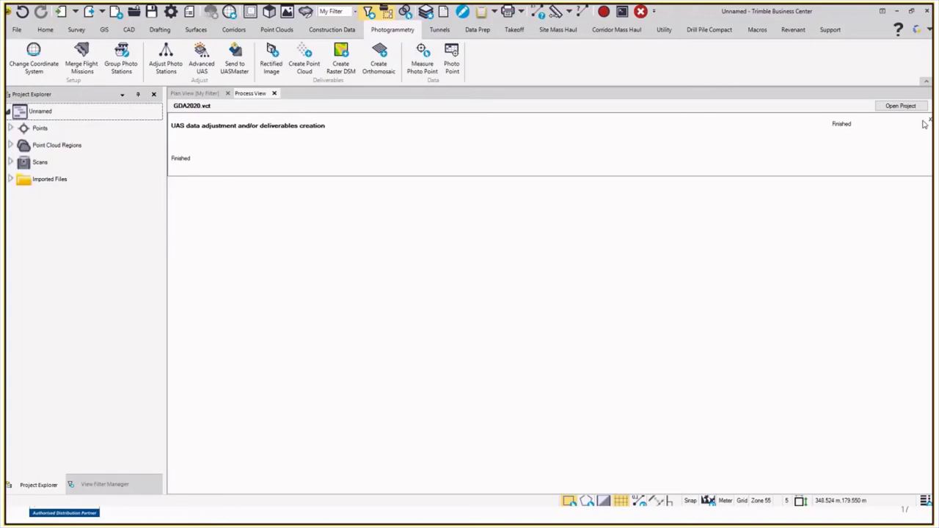
left_click(274, 93)
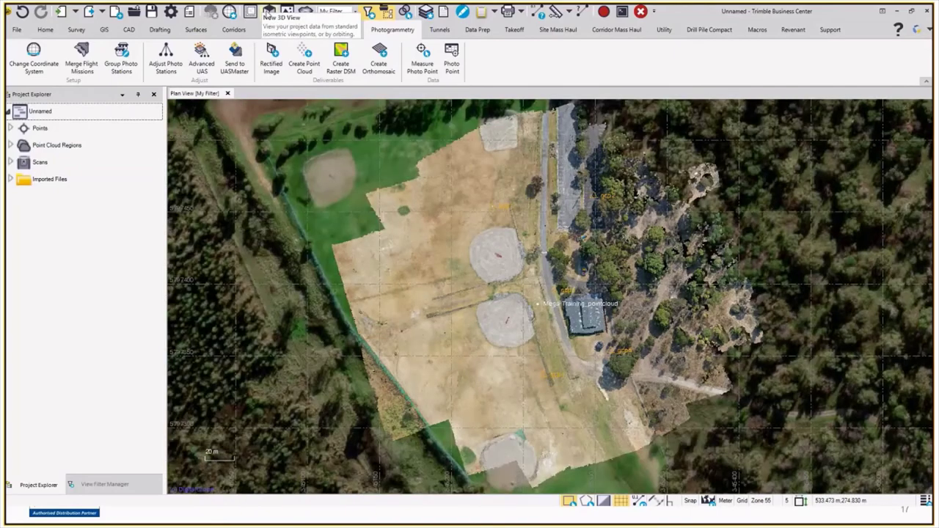
Step: Open a new 3D view and orbit the colourised Mega Training point cloud
left_click(268, 12)
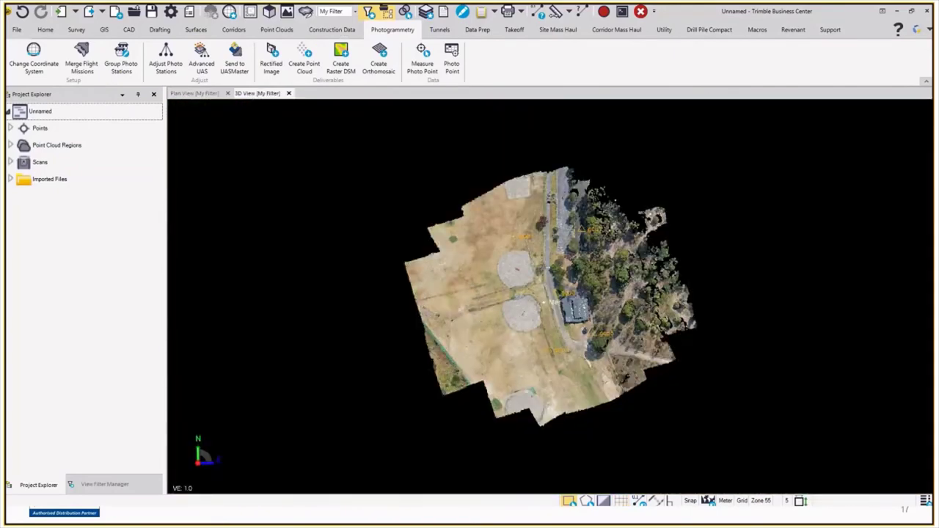
scroll(550, 328, "up", 3)
mouse_move(551, 306)
middle_mouse_down("shift")
mouse_move(585, 290)
mouse_move(656, 284)
mouse_move(682, 293)
middle_mouse_up("shift")
scroll(682, 293, "up", 5)
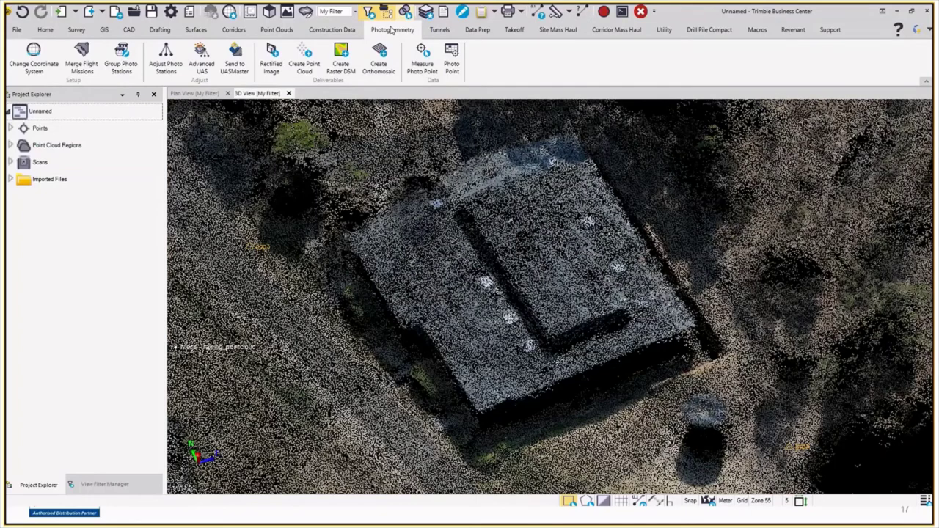
left_click(603, 48)
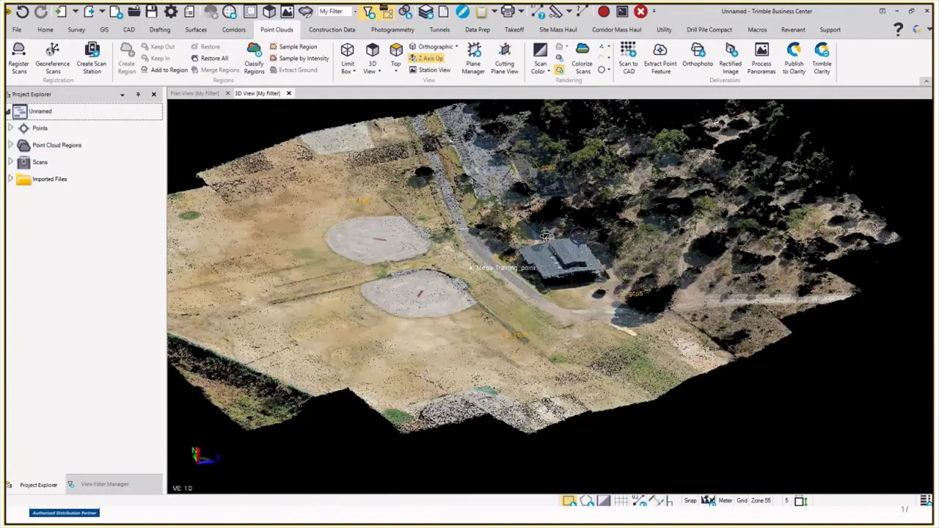
left_click_drag(546, 235, 513, 242)
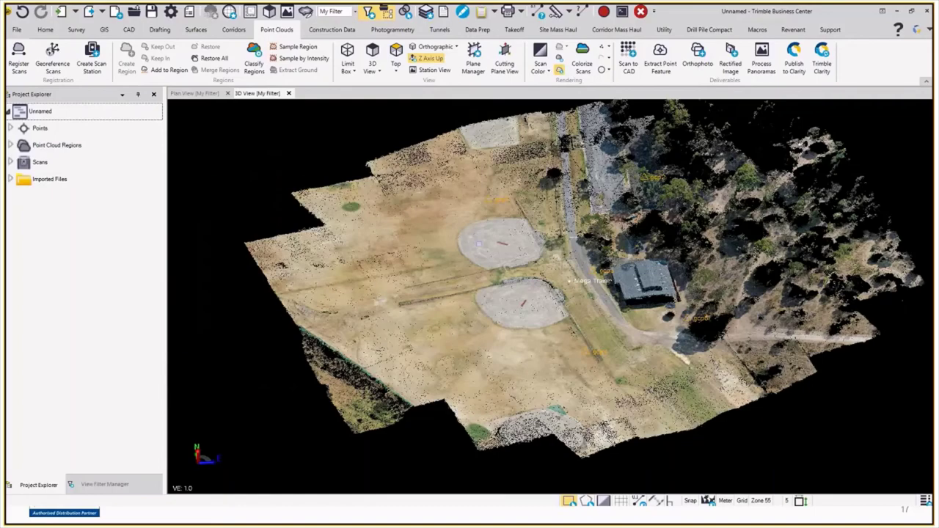
Step: Uncheck the Default and Never Classified regions, then select the remaining Ground point cloud
left_click(622, 162)
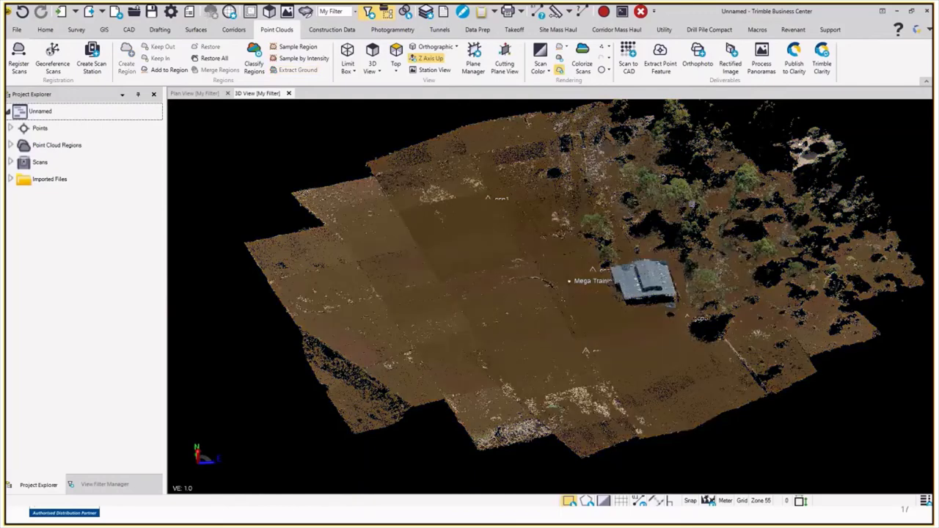
left_click(103, 484)
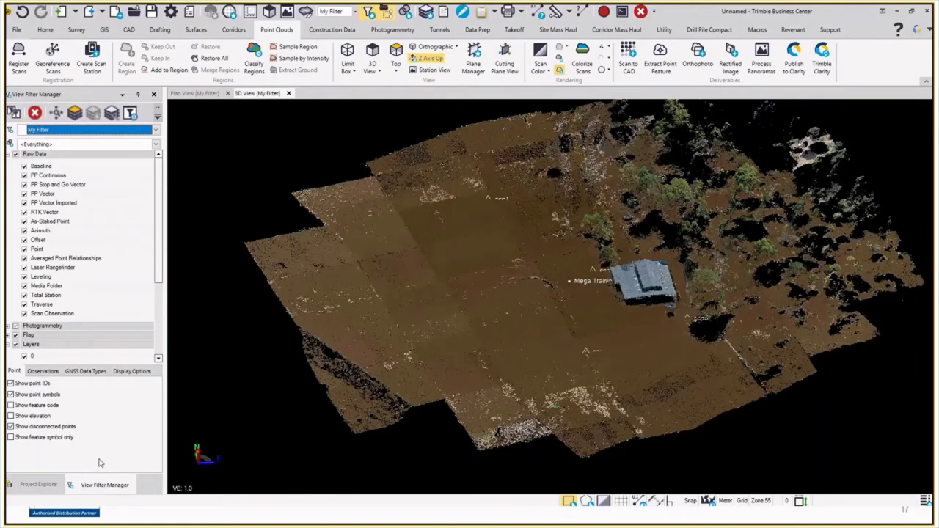
scroll(30, 337, "down", 3)
left_click(25, 337)
left_click(24, 355)
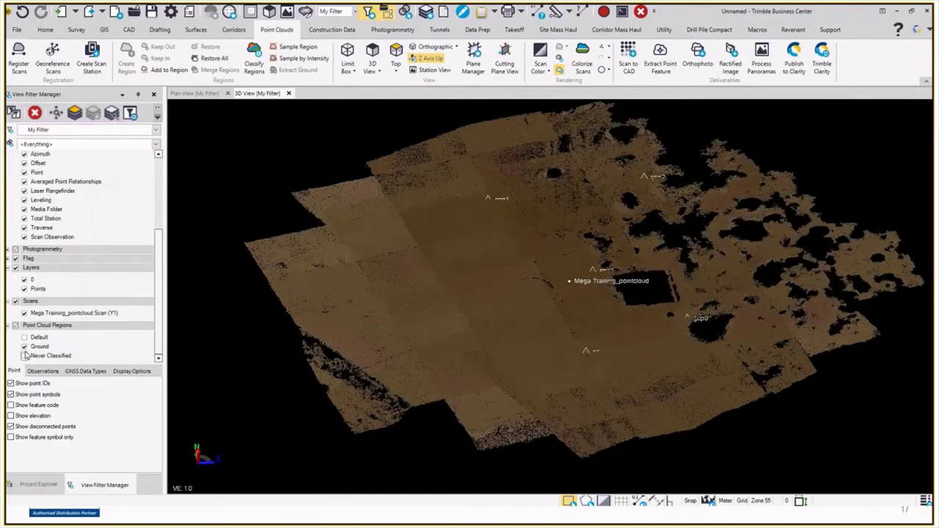
mouse_move(374, 332)
middle_mouse_down()
mouse_move(420, 368)
mouse_move(446, 269)
mouse_move(455, 270)
mouse_move(449, 284)
middle_mouse_up()
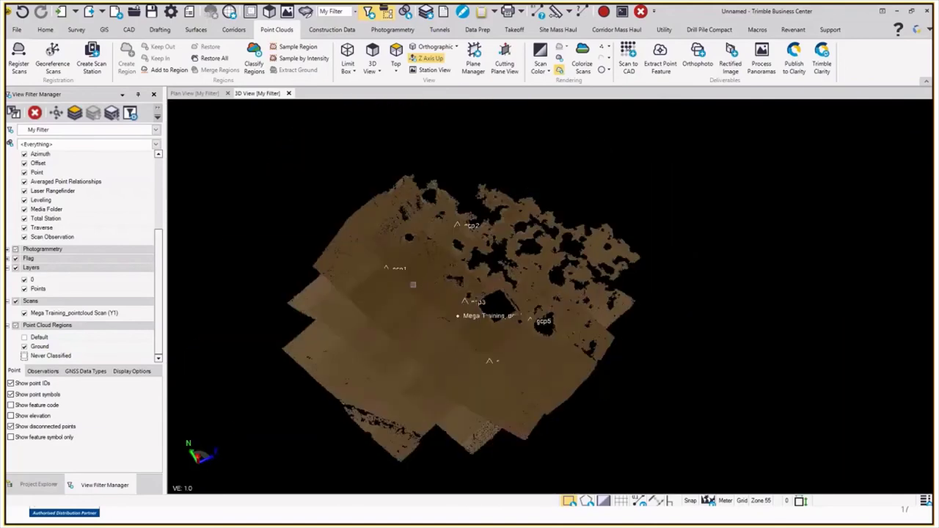
left_click(413, 284)
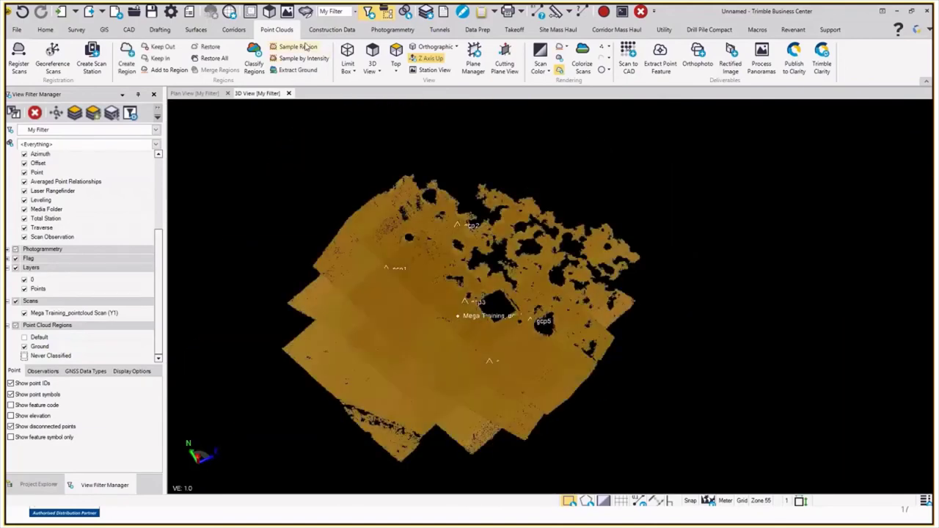
Step: Sample the selected cloud with prefix Sample at 0.500 spatial spacing and store the region
left_click(298, 47)
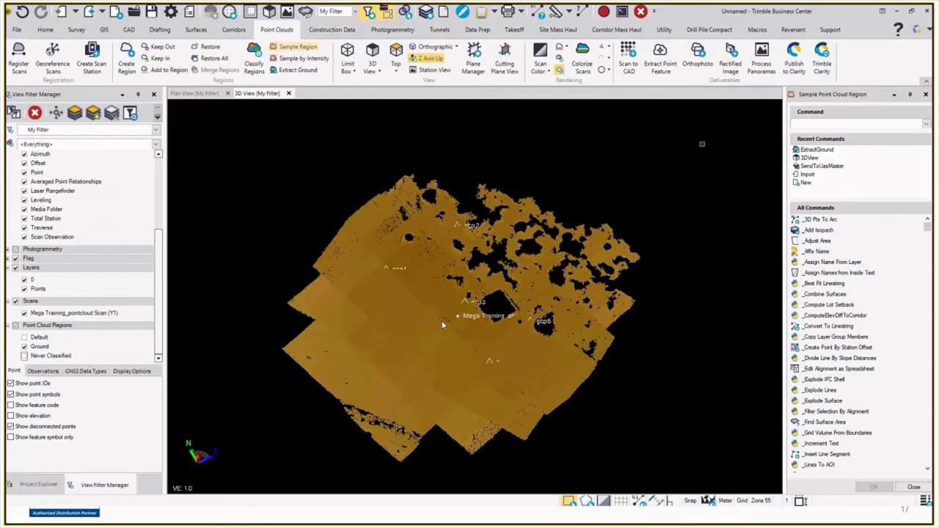
key("Right")
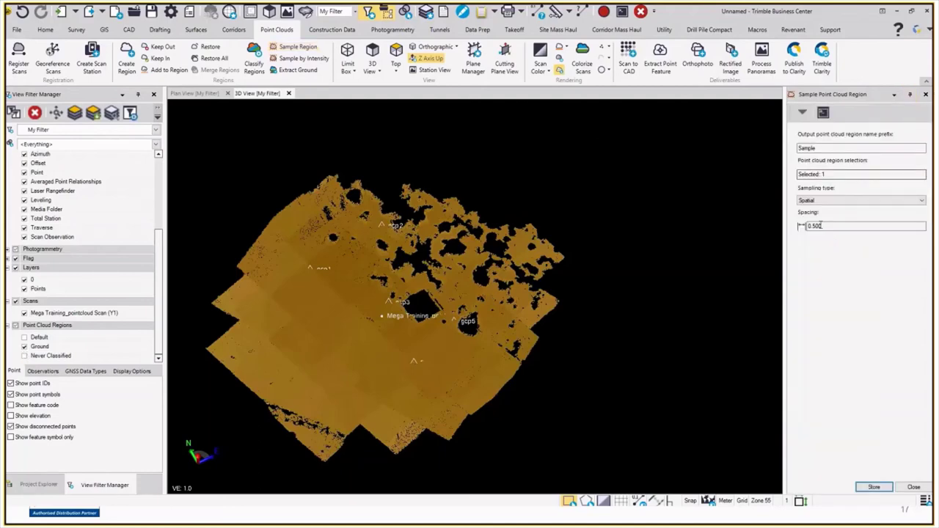
left_click(875, 487)
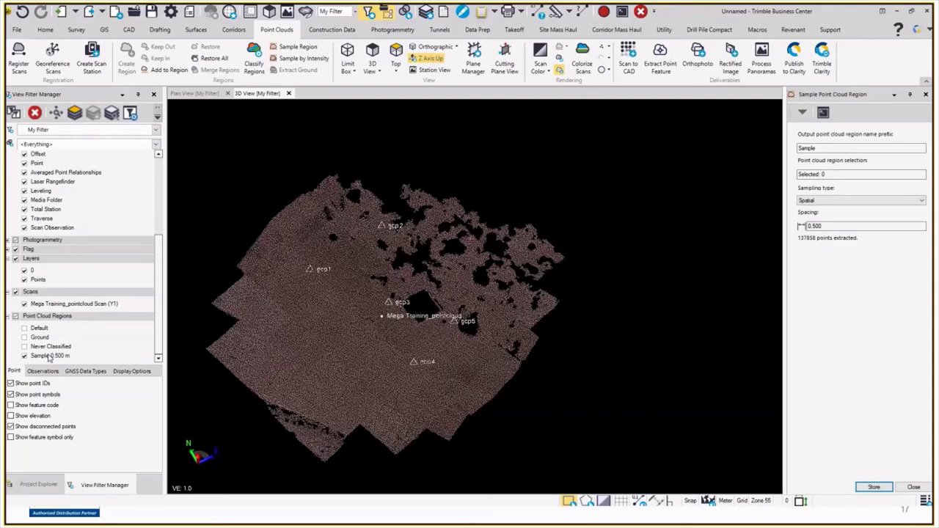
Step: Orbit the sampled cloud to bring gcp2 back into view
scroll(491, 370, "up", 3)
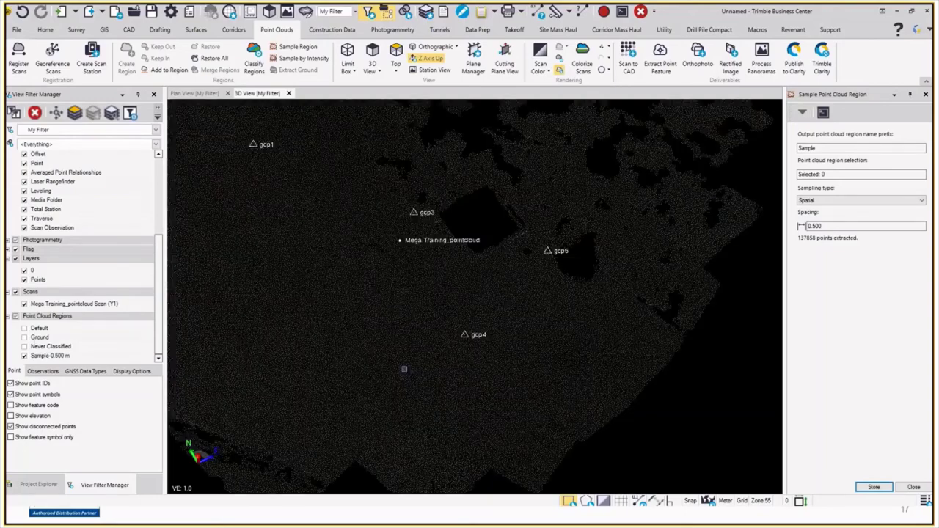
mouse_move(403, 369)
middle_mouse_down()
mouse_move(421, 333)
mouse_move(353, 315)
mouse_move(505, 356)
mouse_move(372, 296)
middle_mouse_up()
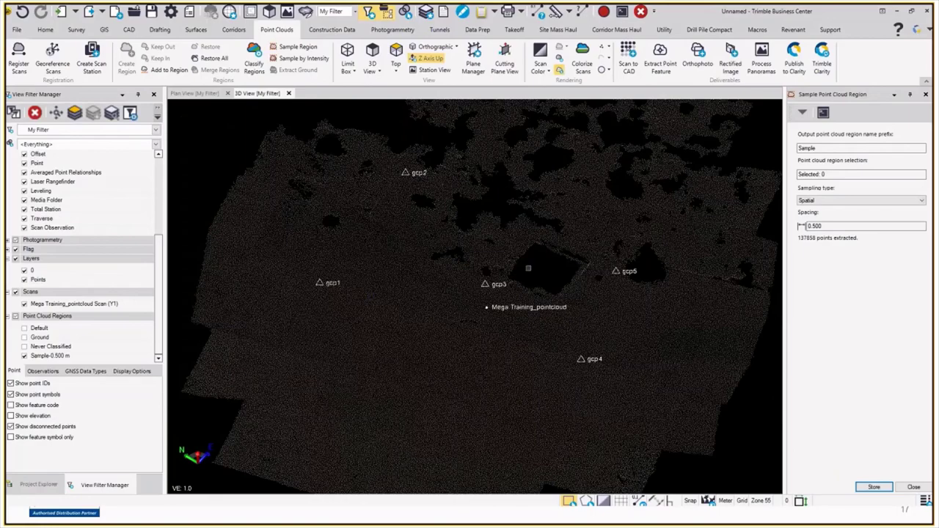
left_click(528, 269)
middle_click_drag(528, 268, 559, 377)
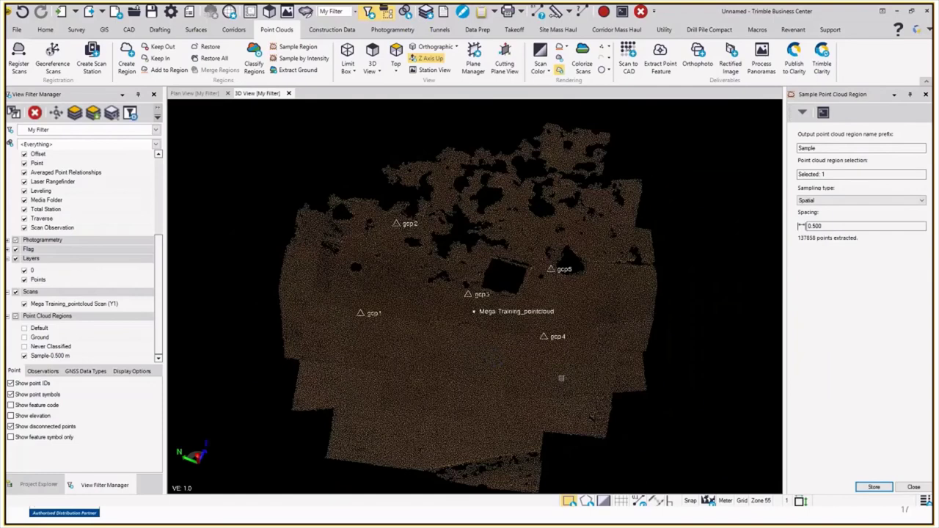
Step: Fence the sampled cloud and its control points with a polygon selection
left_click(221, 258)
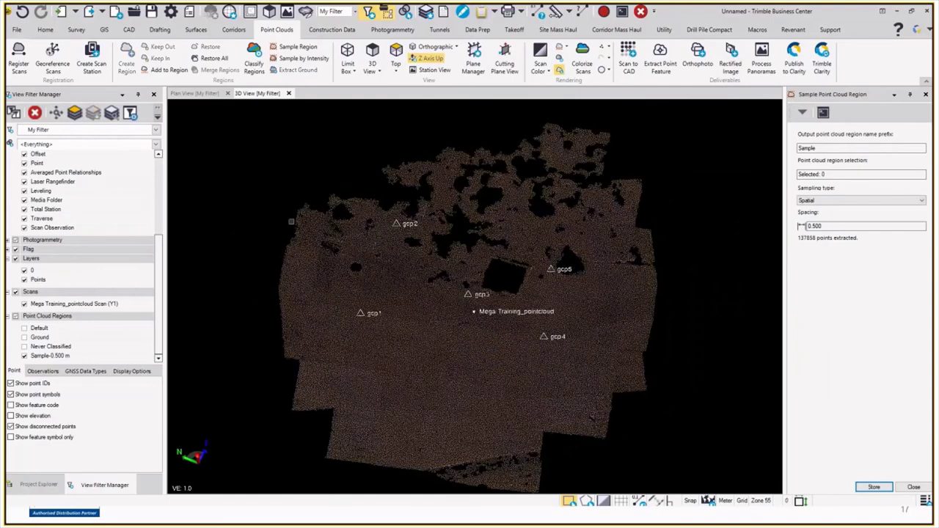
left_click(586, 500)
left_click(277, 212)
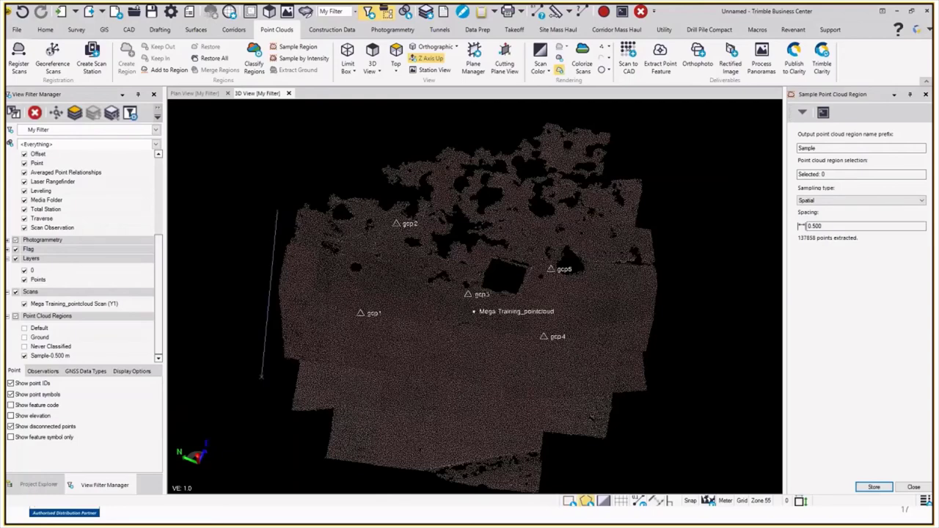
left_click(261, 379)
left_click(608, 456)
left_click(692, 308)
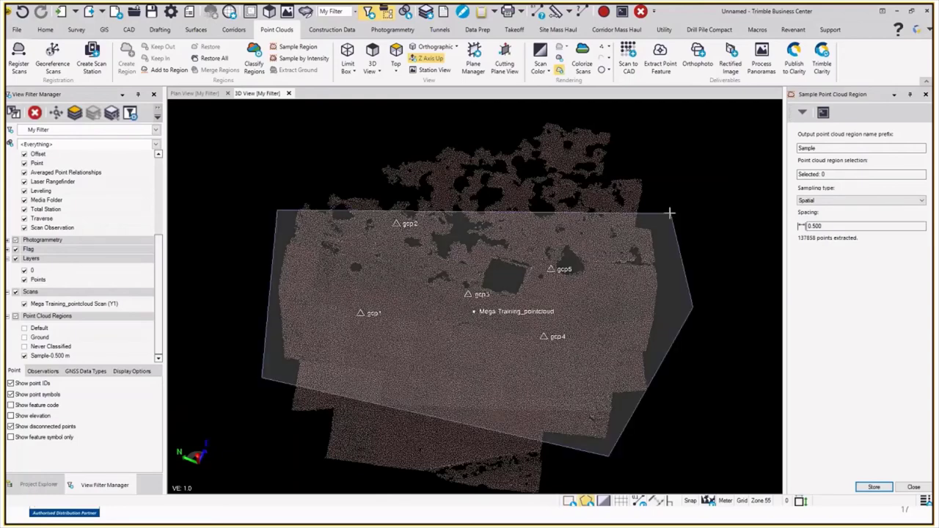
double_click(669, 213)
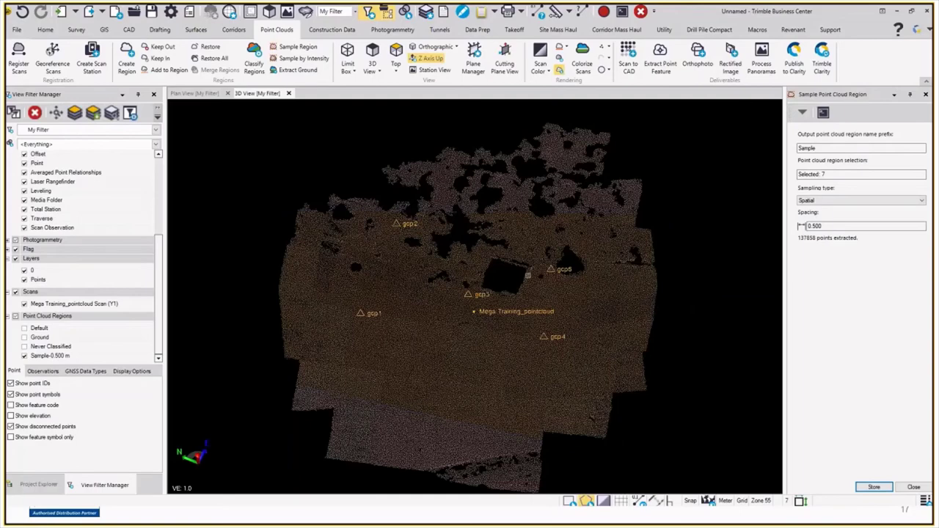
left_click(195, 29)
Step: Create New Surface from the selected points and hide the Sample-0.500 m region
left_click(21, 56)
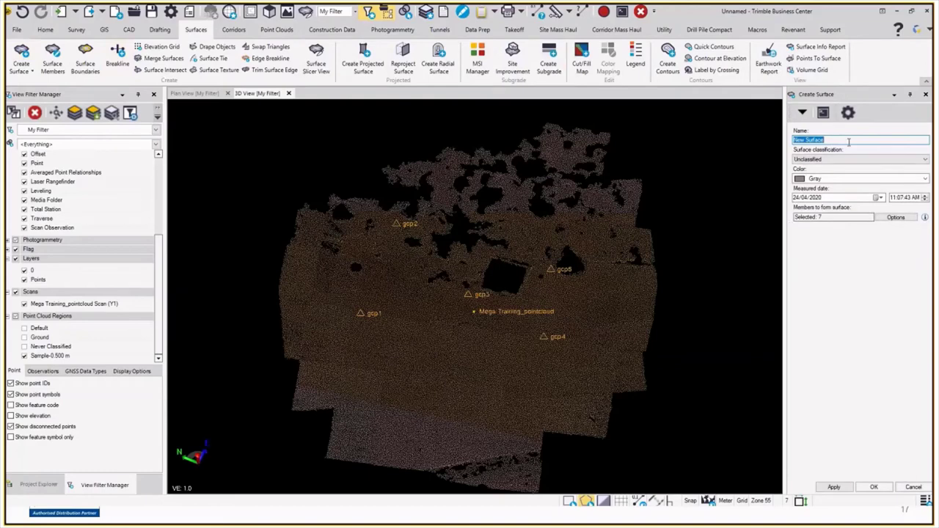
key("Return")
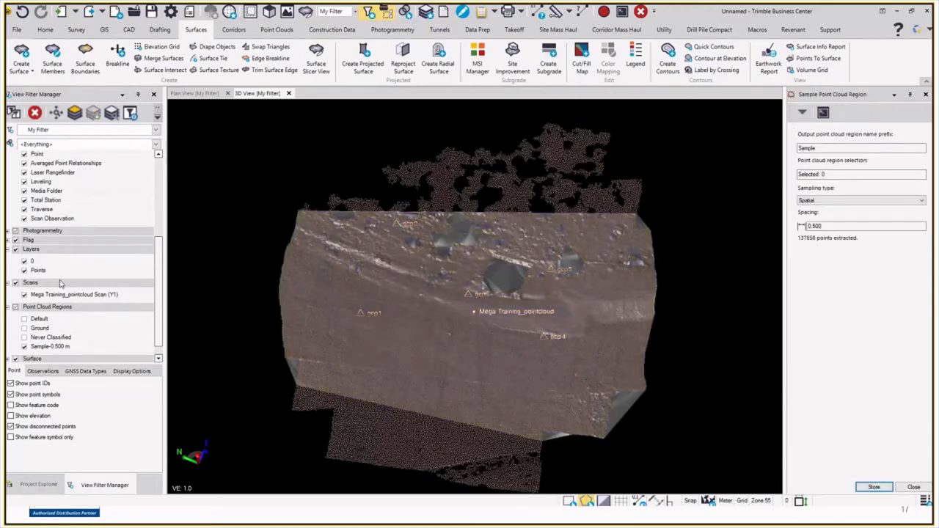
left_click(24, 346)
left_click_drag(469, 308, 546, 278)
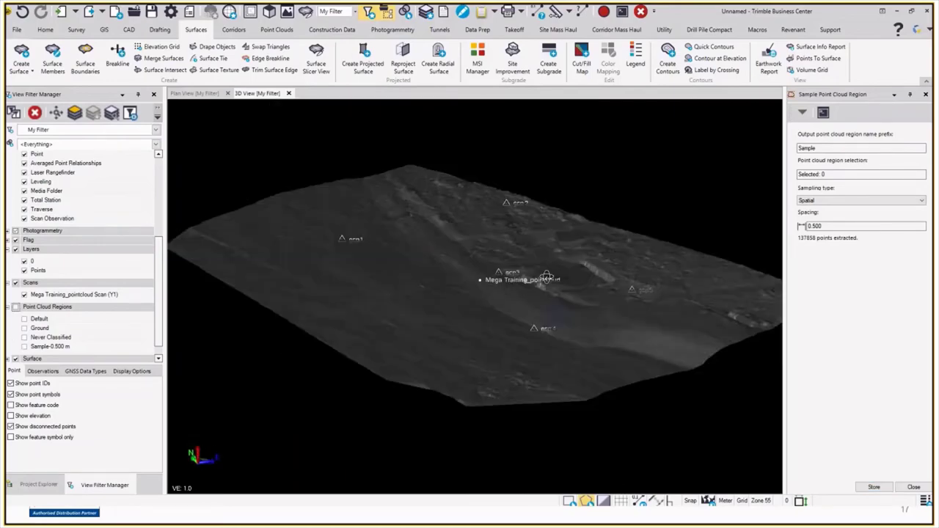
scroll(546, 277, "up", 6)
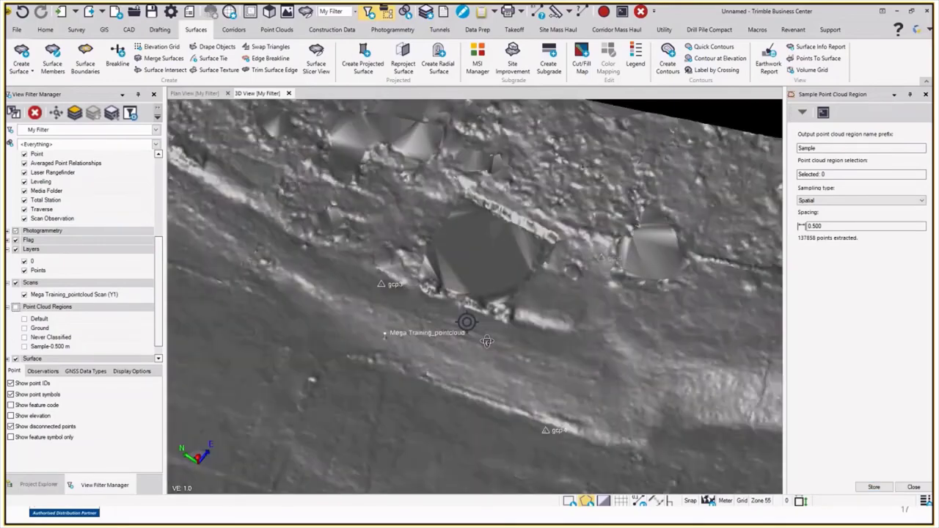
left_click_drag(487, 341, 478, 277)
scroll(477, 278, "down", 3)
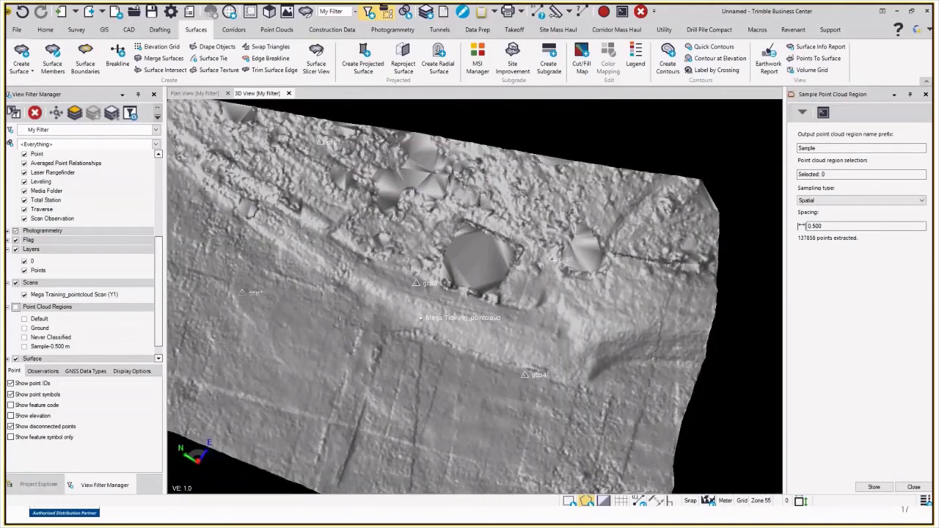
scroll(513, 308, "down", 3)
mouse_move(514, 308)
middle_mouse_down()
mouse_move(547, 330)
mouse_move(384, 182)
middle_mouse_up()
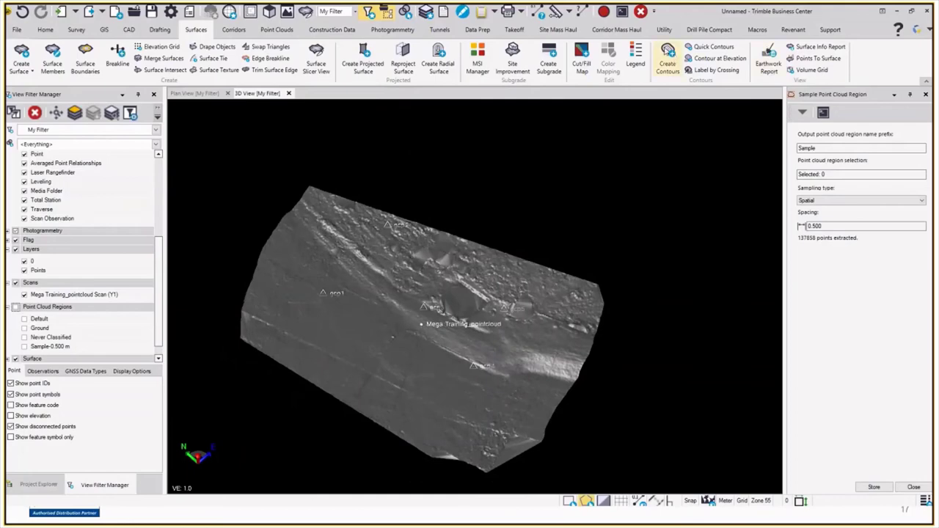
Step: Create contours on New Surface at a 0.5 interval, index colour 169,41,80, label distance 0
left_click(668, 59)
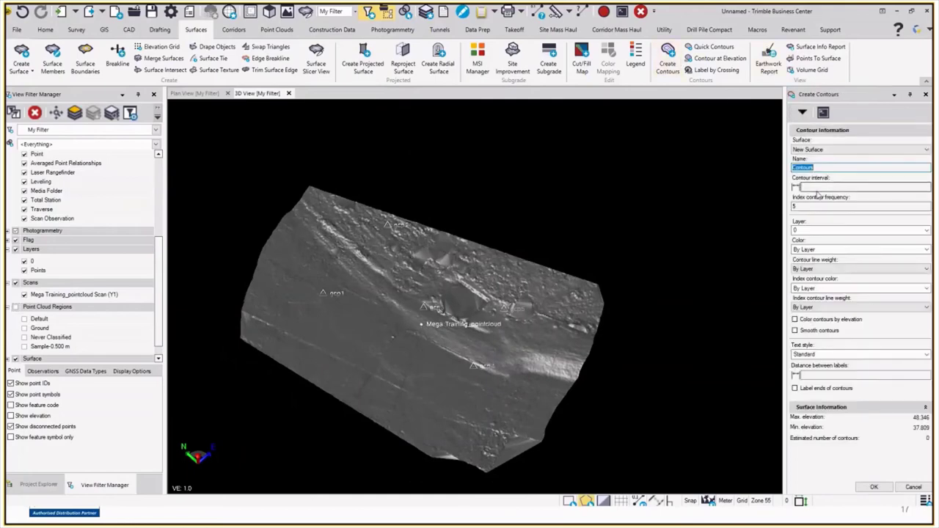
left_click(820, 188)
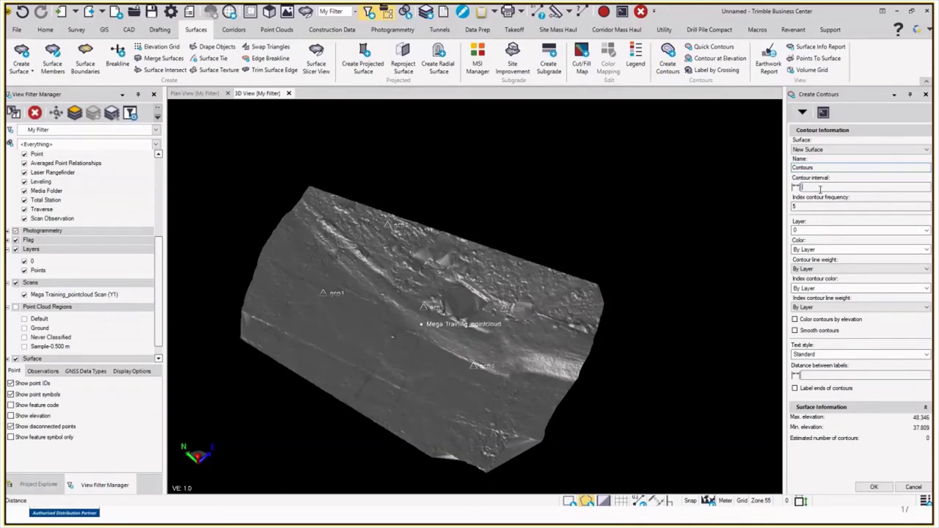
type("0.5")
left_click(829, 288)
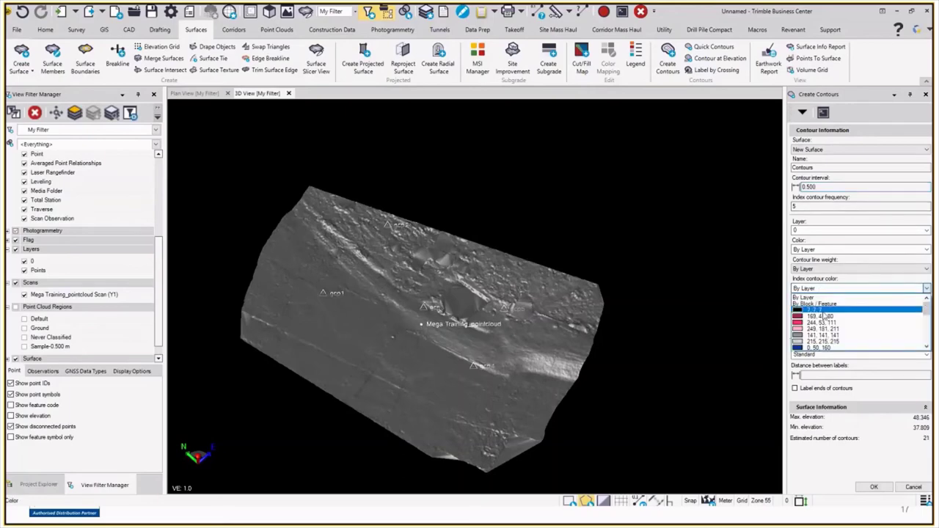
left_click(824, 317)
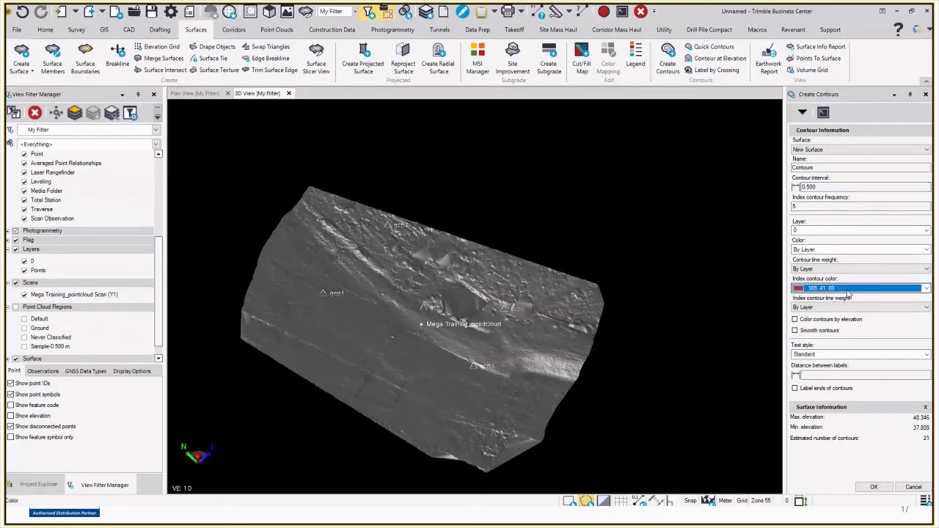
left_click(819, 377)
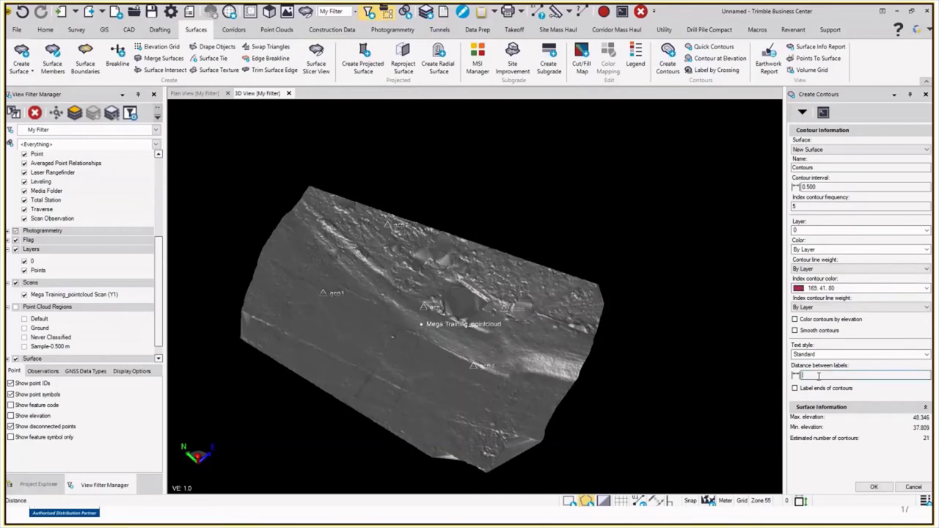
type("0")
left_click(869, 487)
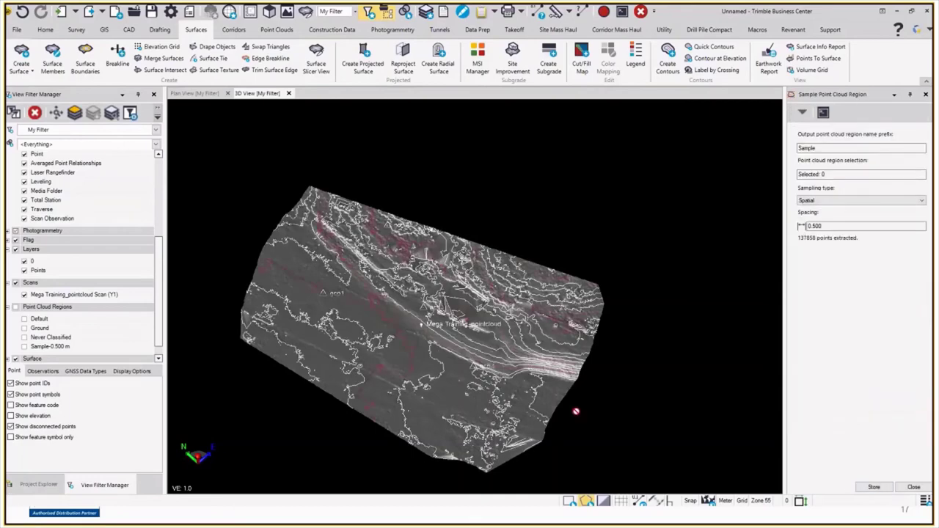
Step: Hide the shaded Surface in the View Filter Manager and orbit to inspect the contours
scroll(440, 381, "up", 2)
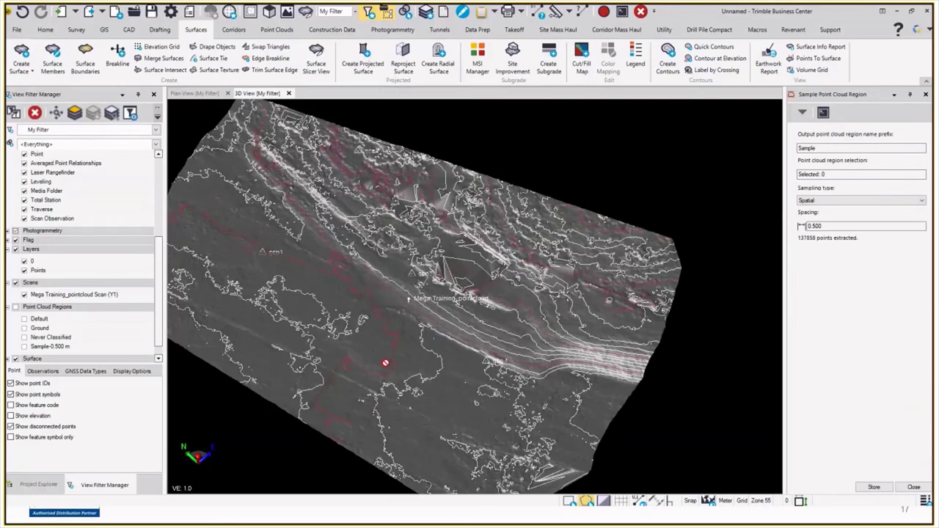
scroll(44, 337, "down", 1)
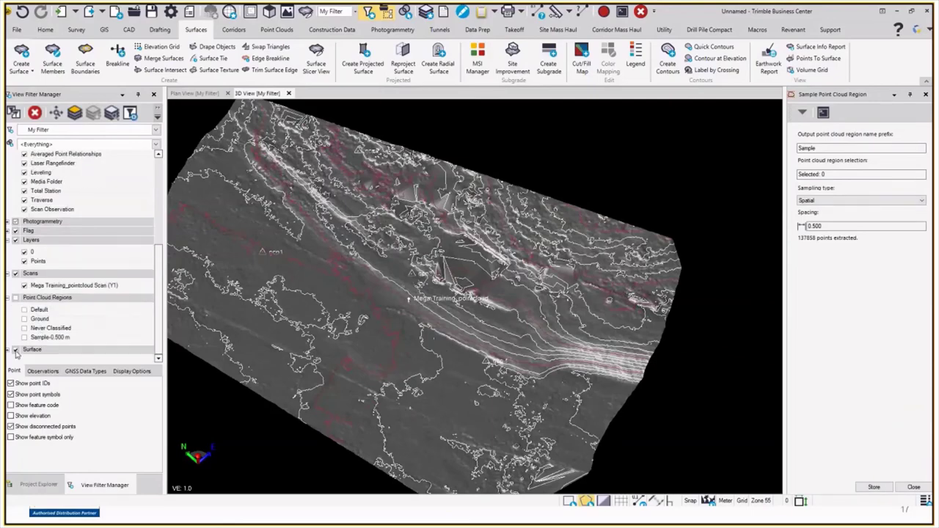
left_click(16, 349)
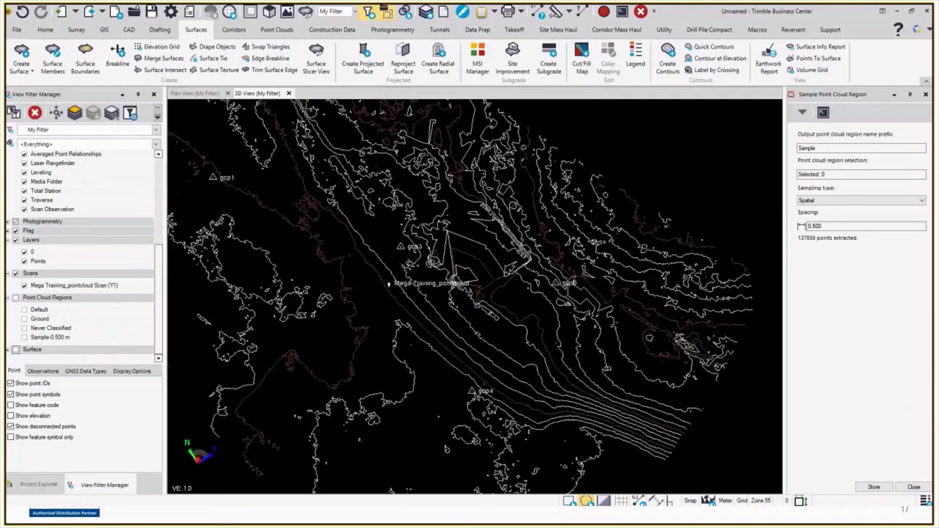
middle_click_drag(470, 294, 388, 308)
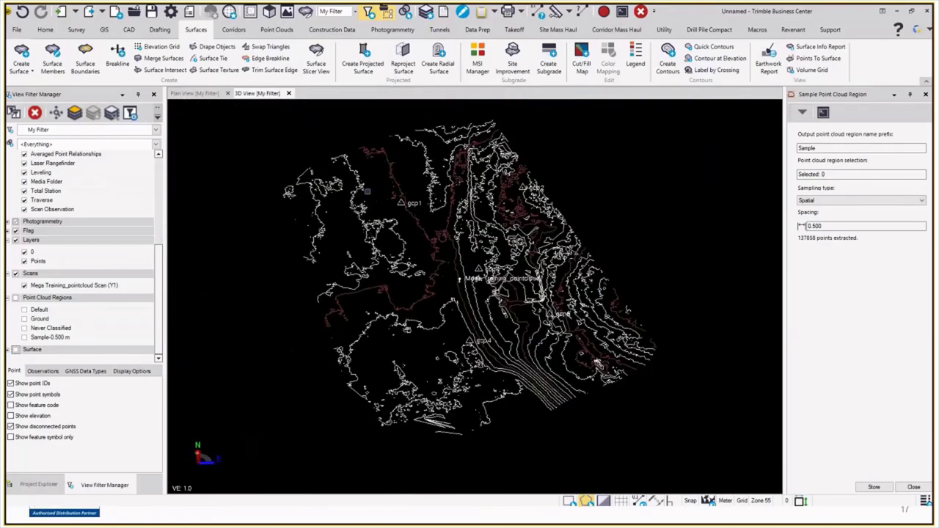
scroll(470, 308, "up", 5)
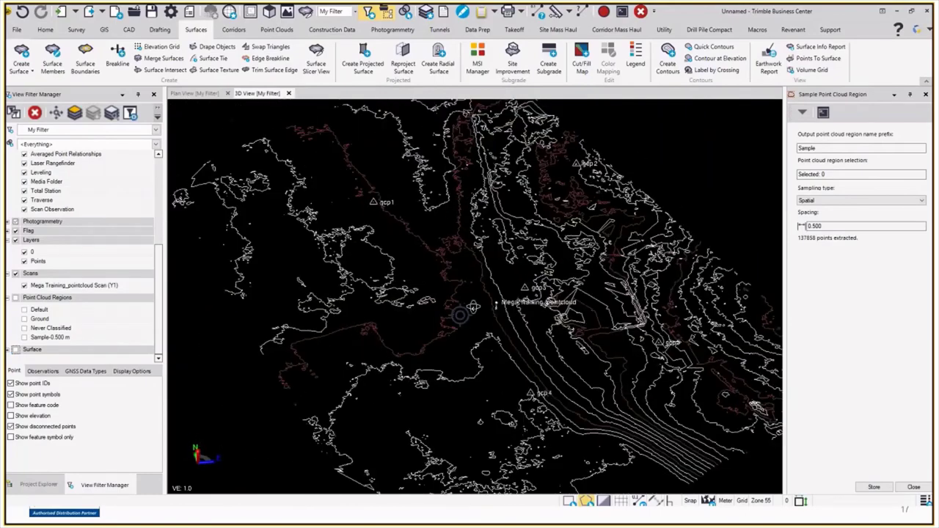
middle_click_drag(478, 315, 498, 315)
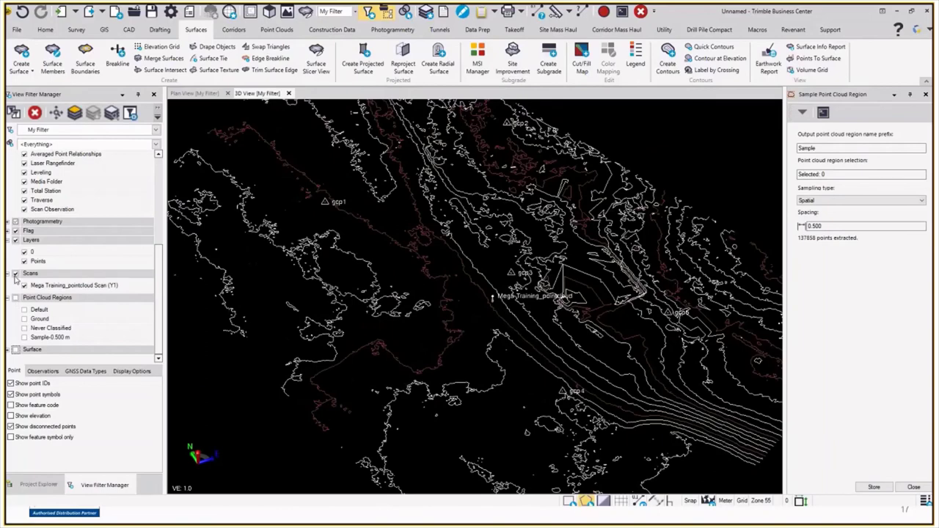
Step: Turn on the Ground point cloud region beneath the contours
scroll(37, 280, "up", 4)
scroll(37, 279, "down", 2)
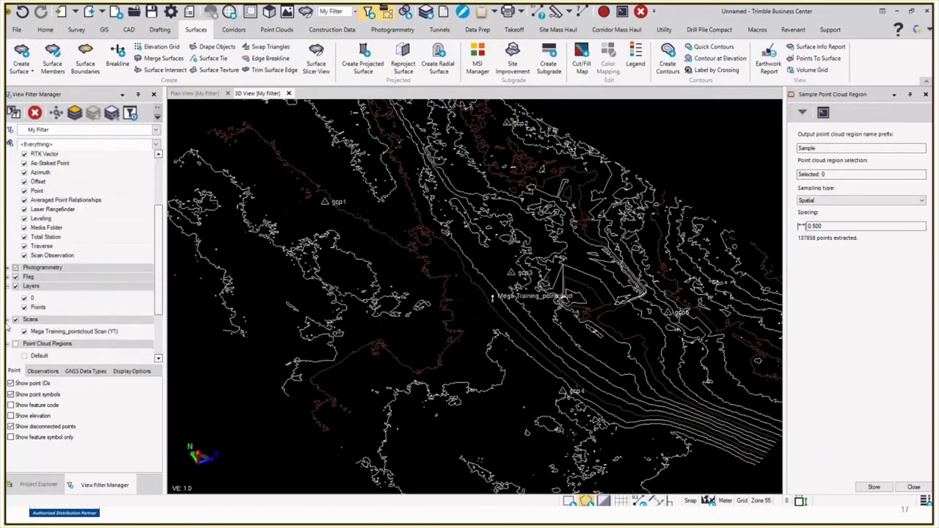
scroll(42, 290, "down", 2)
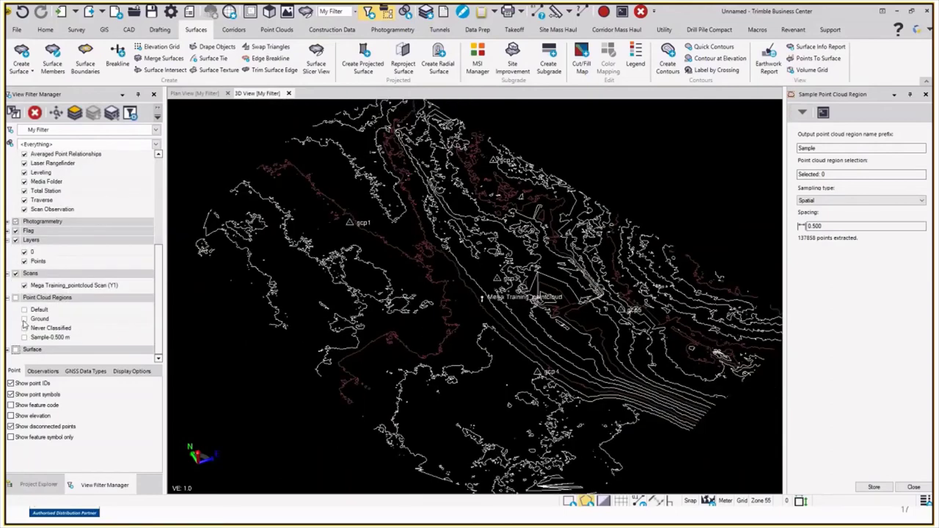
left_click(23, 319)
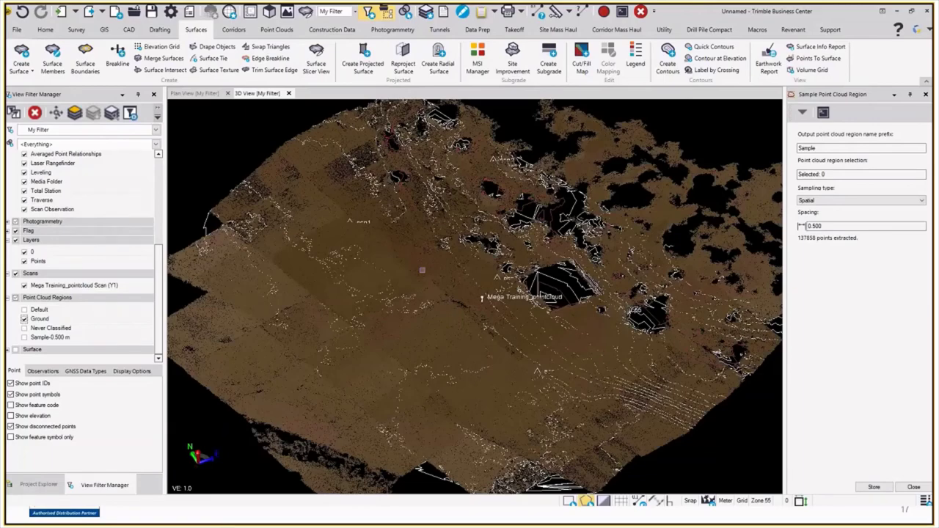
Step: Create CAD points from the drone point cloud at 50 m spacing
left_click(422, 270)
left_click(277, 29)
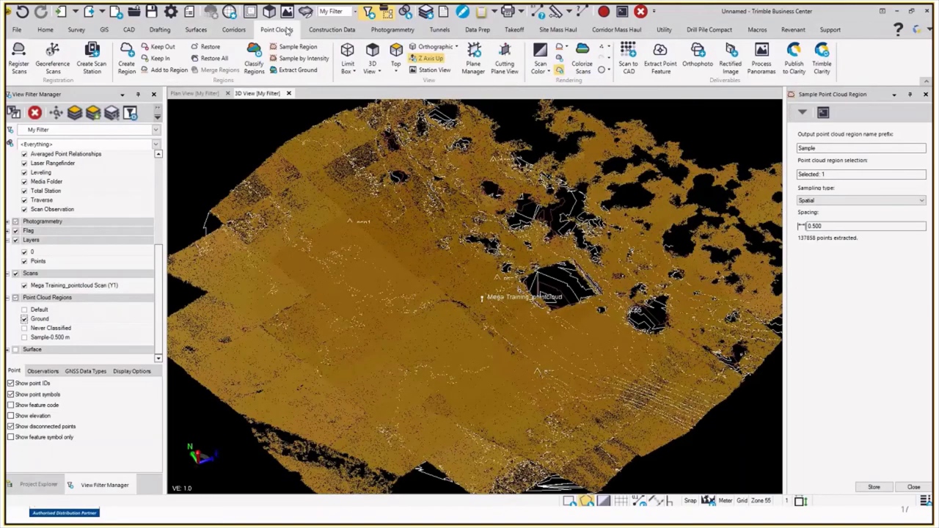
left_click(628, 63)
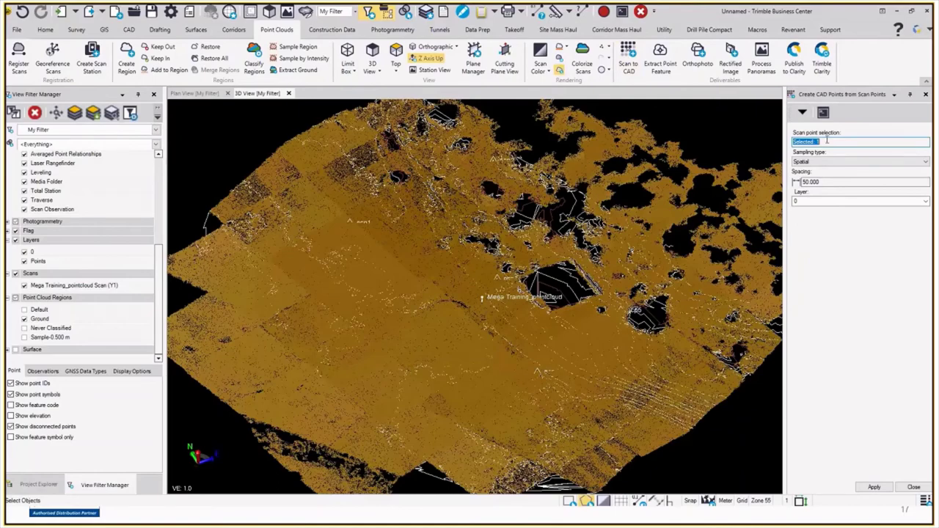
left_click(817, 184)
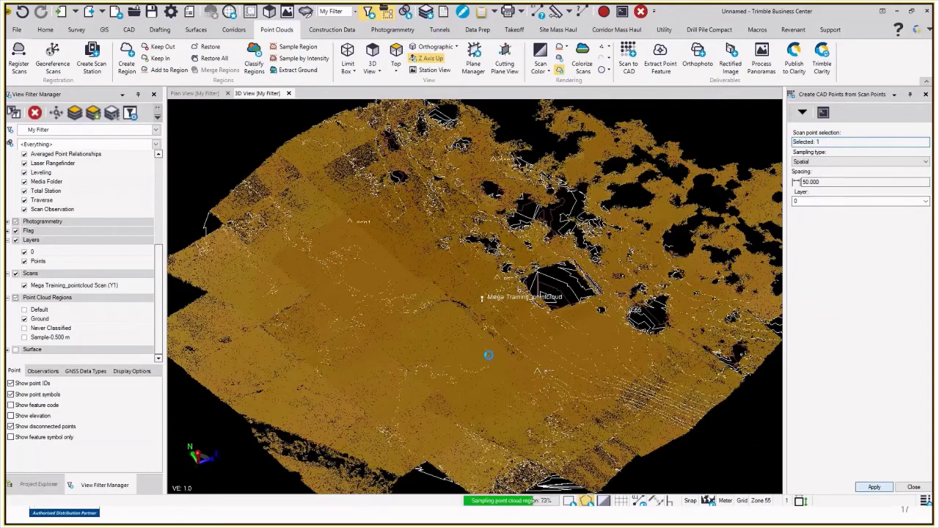
left_click(488, 355)
Step: Hide the Ground point cloud region and close the CAD points panel
middle_click_drag(463, 337, 471, 365)
left_click(24, 318)
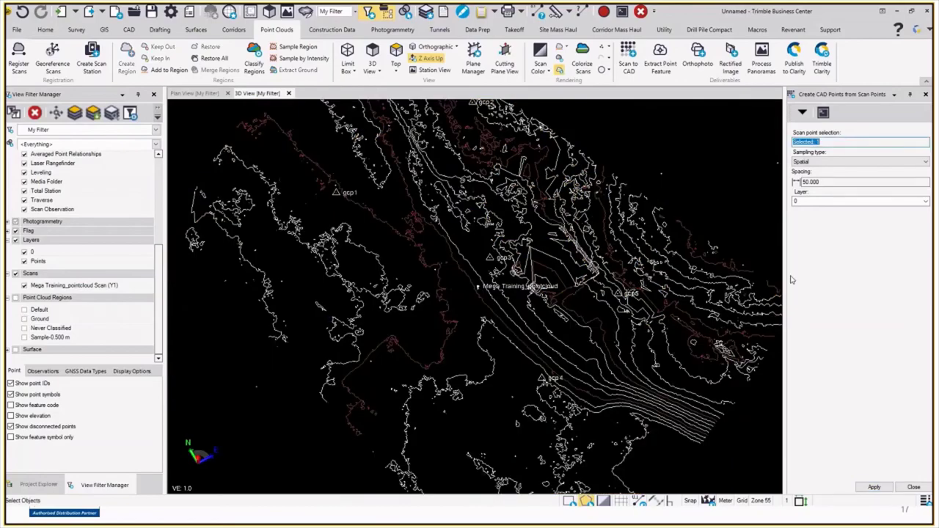
left_click(925, 95)
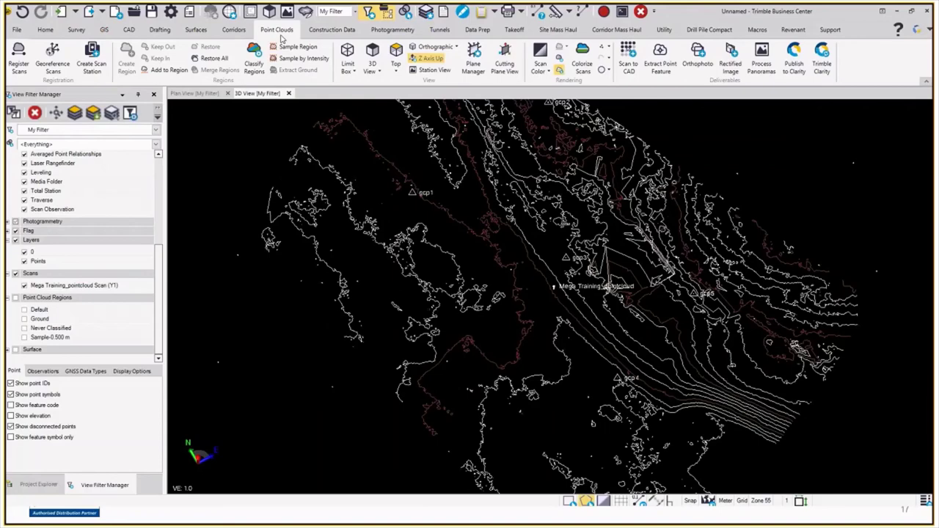
Step: Select all 26 similar CAD points for point labelling
left_click(163, 30)
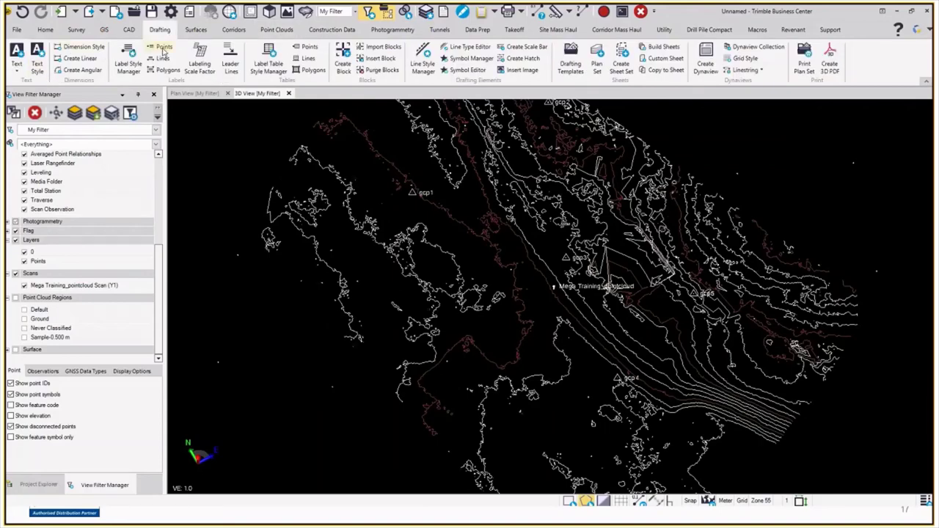
left_click(163, 47)
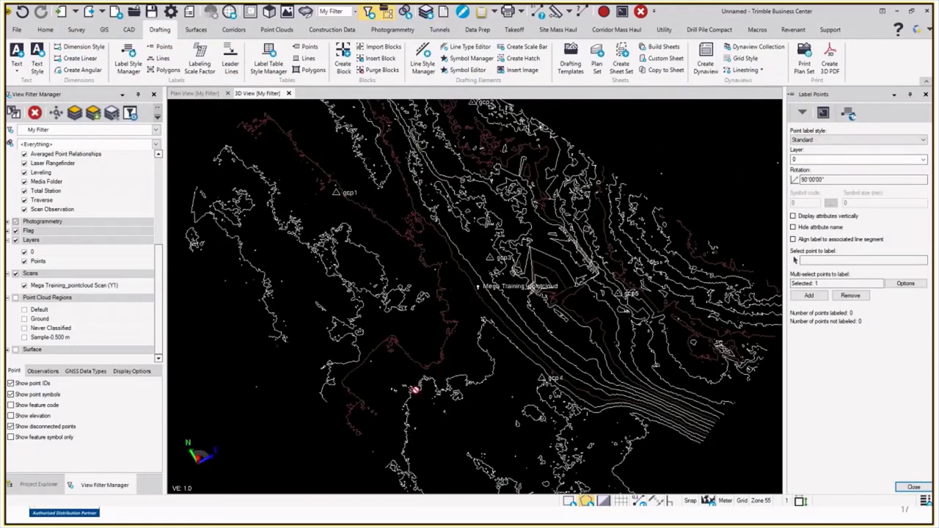
key("Escape")
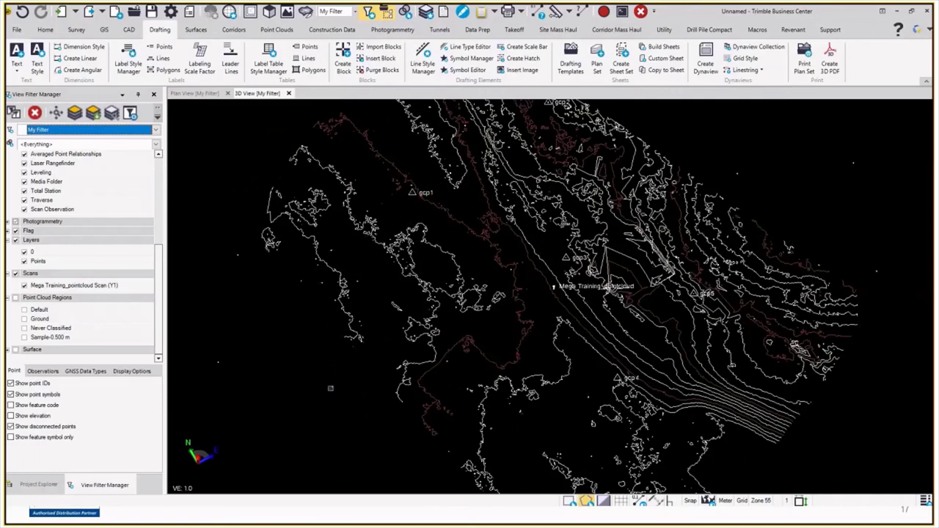
left_click(162, 47)
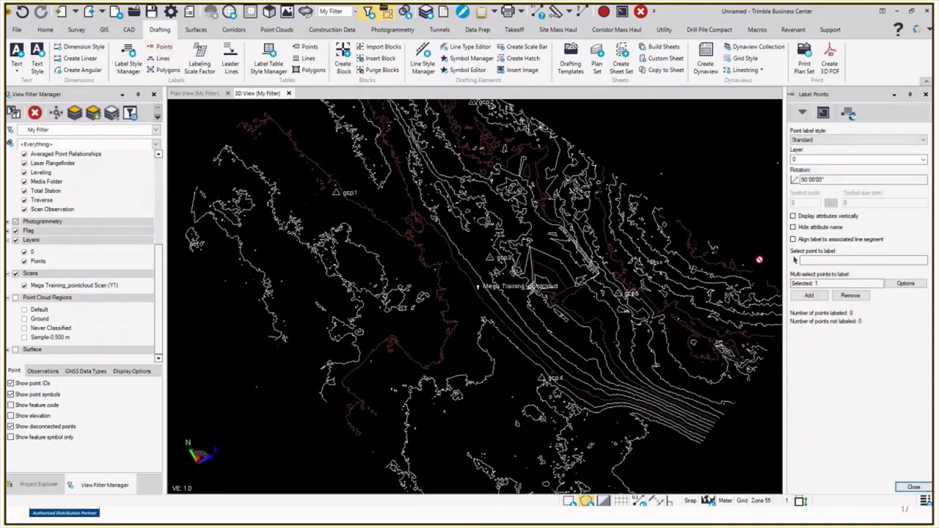
left_click(905, 283)
left_click(865, 311)
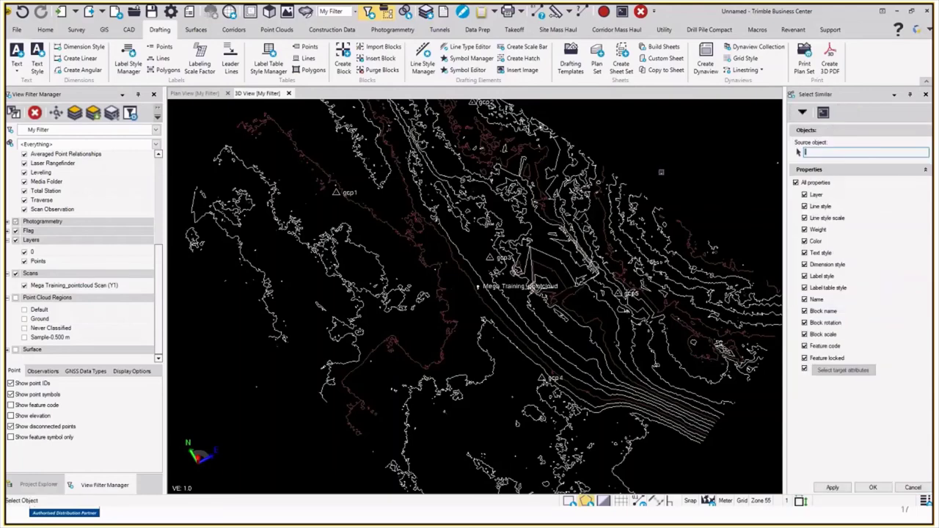
left_click(870, 489)
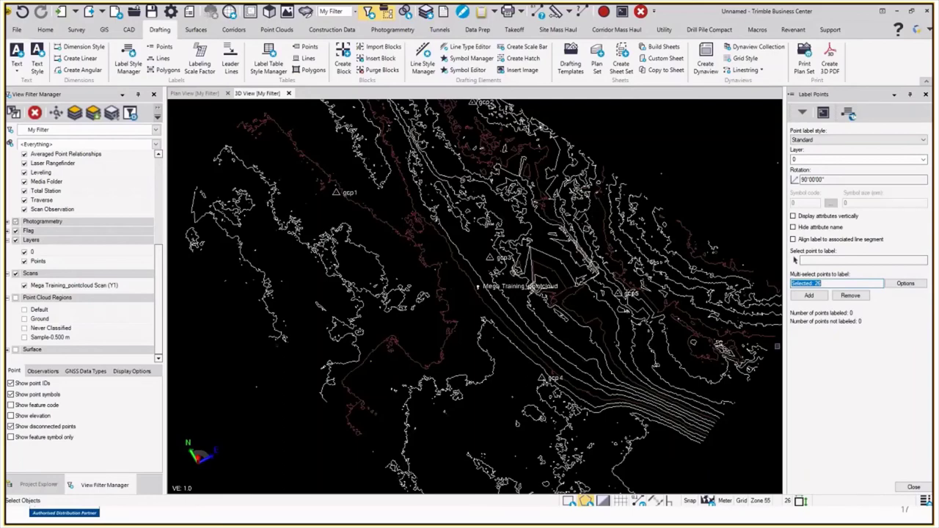
Step: Add elevation labels rotated 90° to the 26 CAD points
scroll(587, 261, "down", 3)
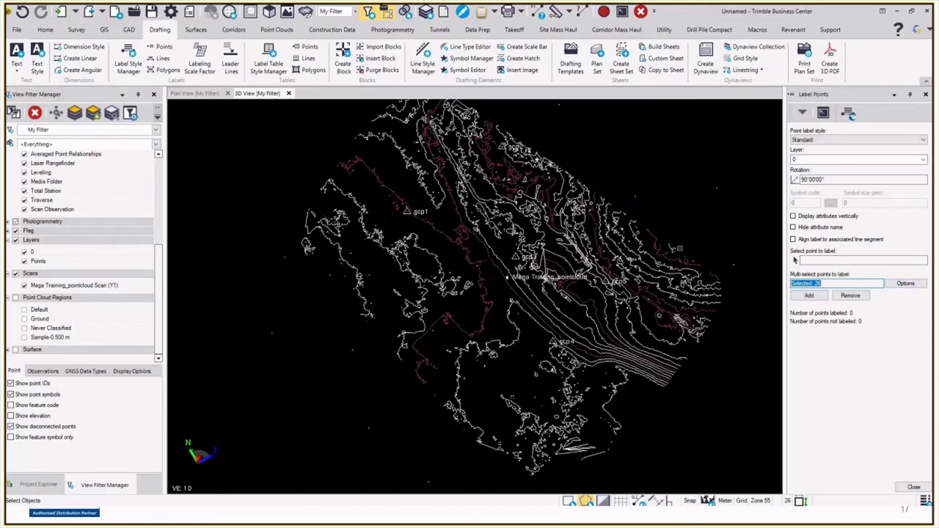
left_click(808, 294)
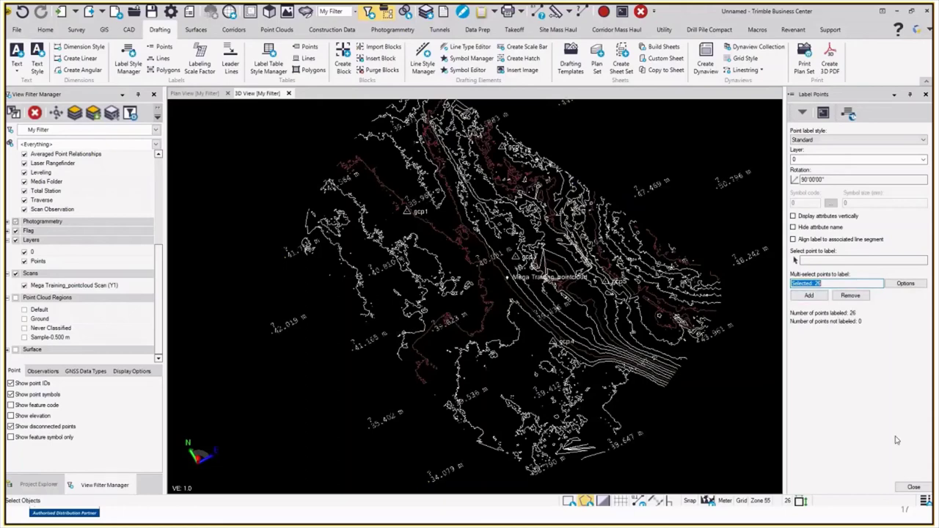
left_click(914, 486)
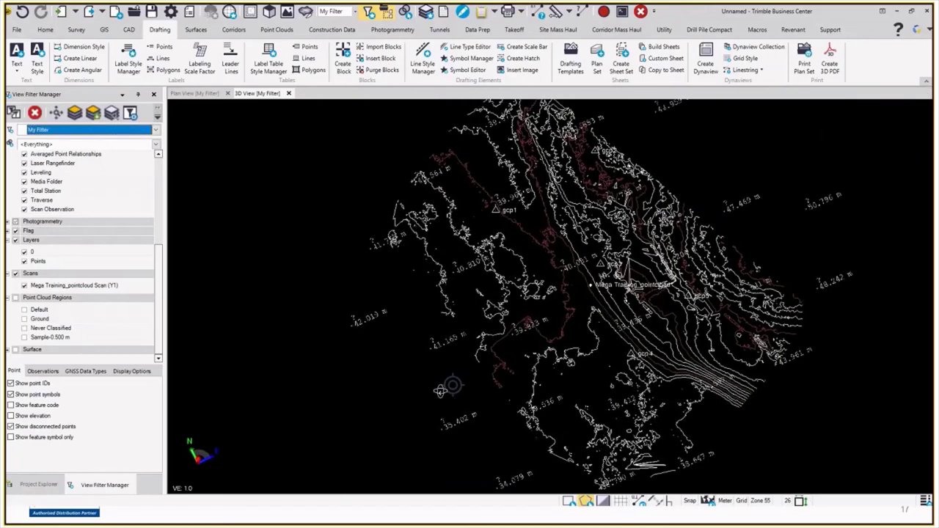
scroll(440, 391, "up", 2)
scroll(430, 390, "down", 2)
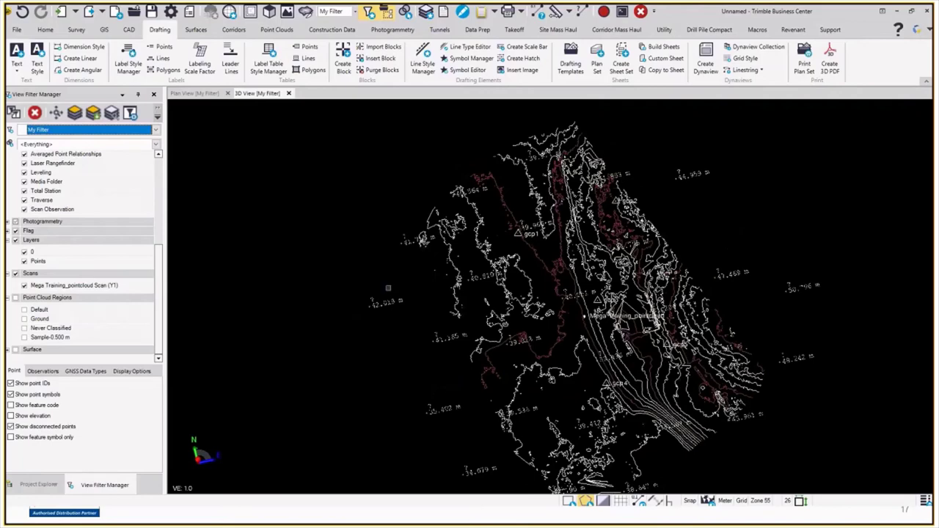
scroll(378, 301, "up", 3)
scroll(368, 311, "up", 3)
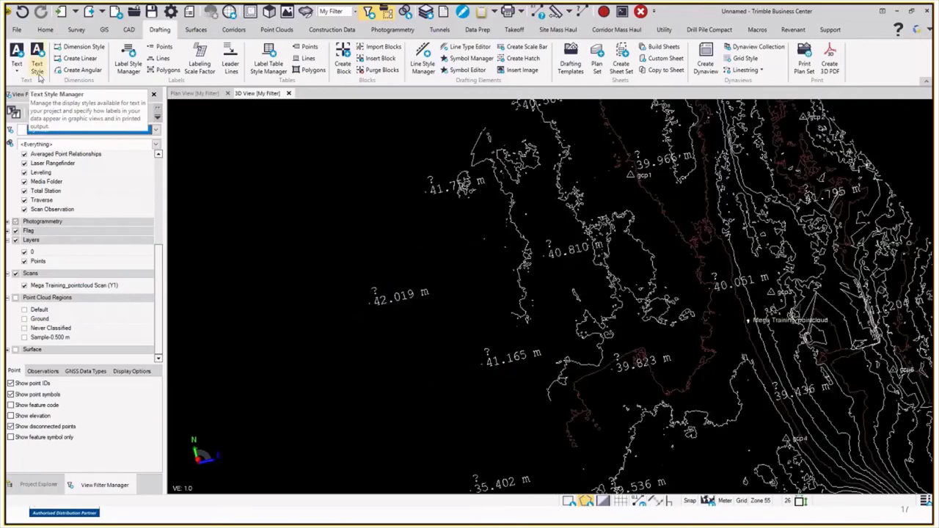
Step: Remove the point name from the Standard point label style
left_click(128, 64)
left_click(368, 106)
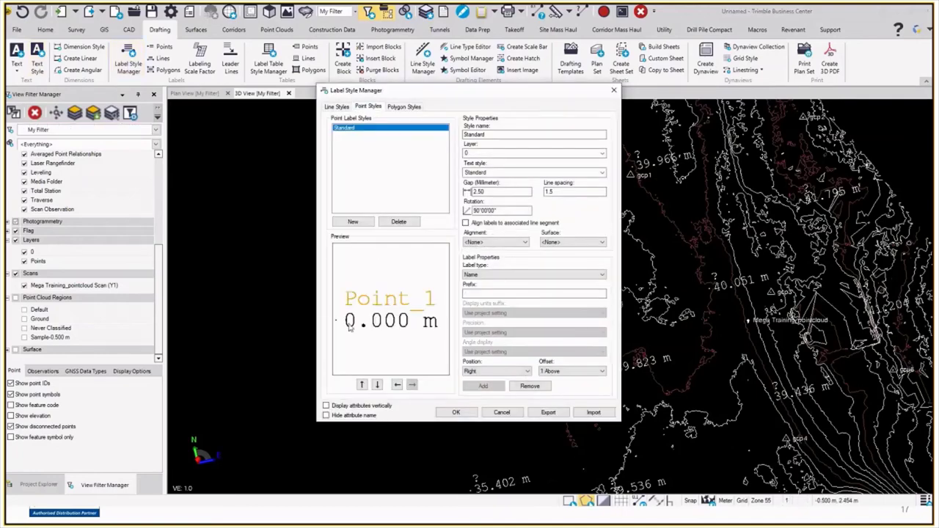
left_click(529, 386)
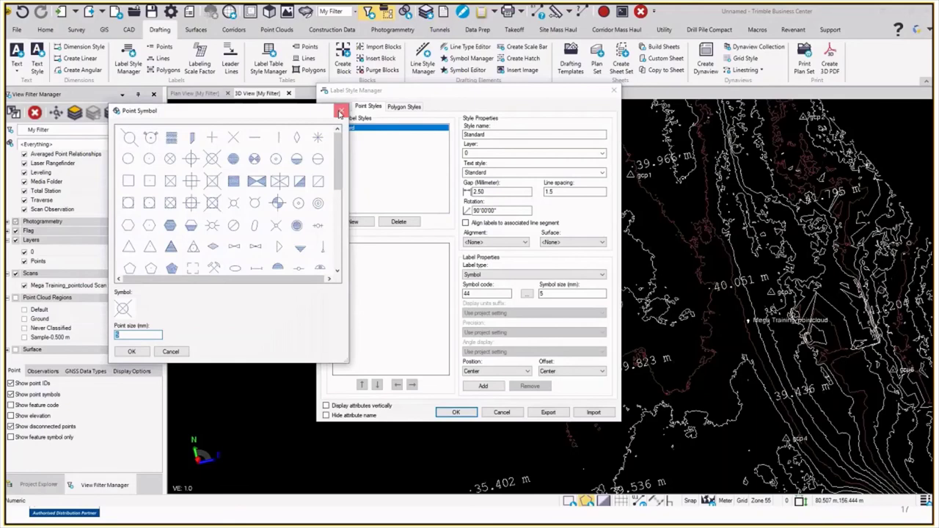
left_click(339, 112)
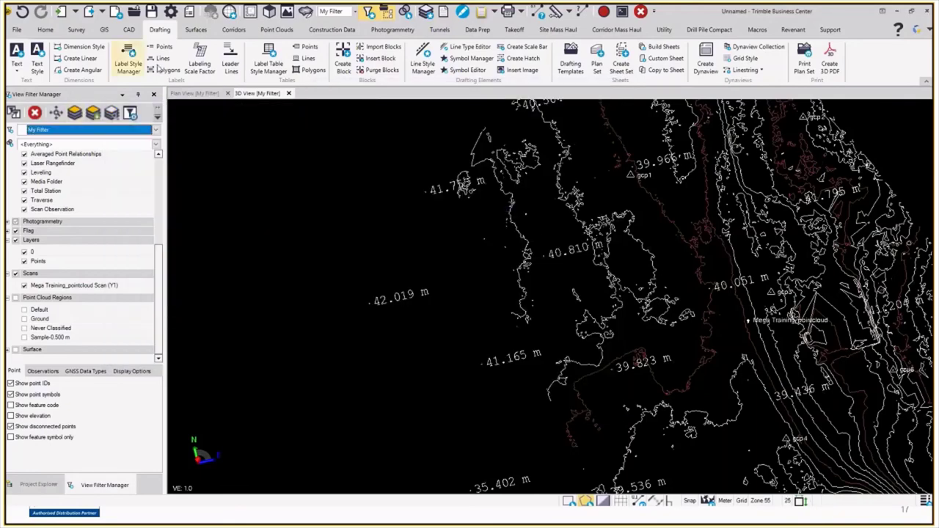
Step: Set the Standard point label style rotation to 45°
left_click(128, 61)
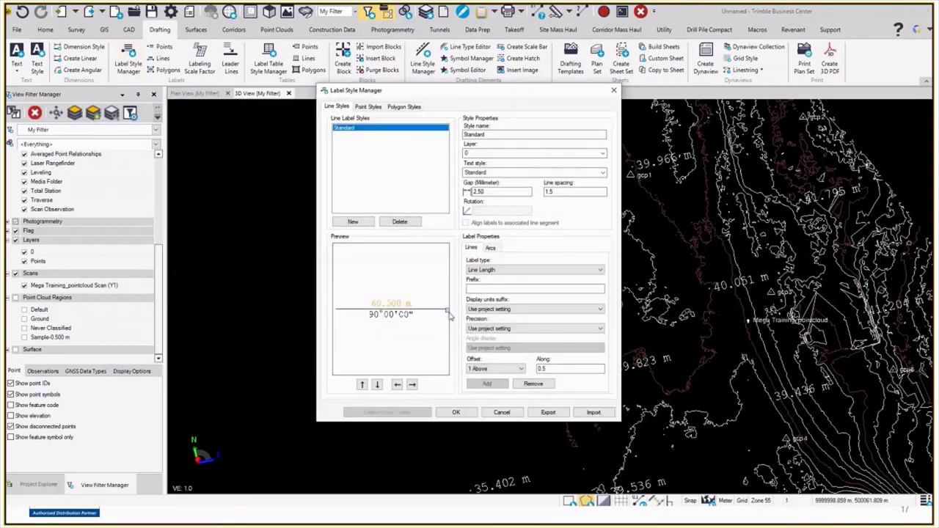
left_click(368, 106)
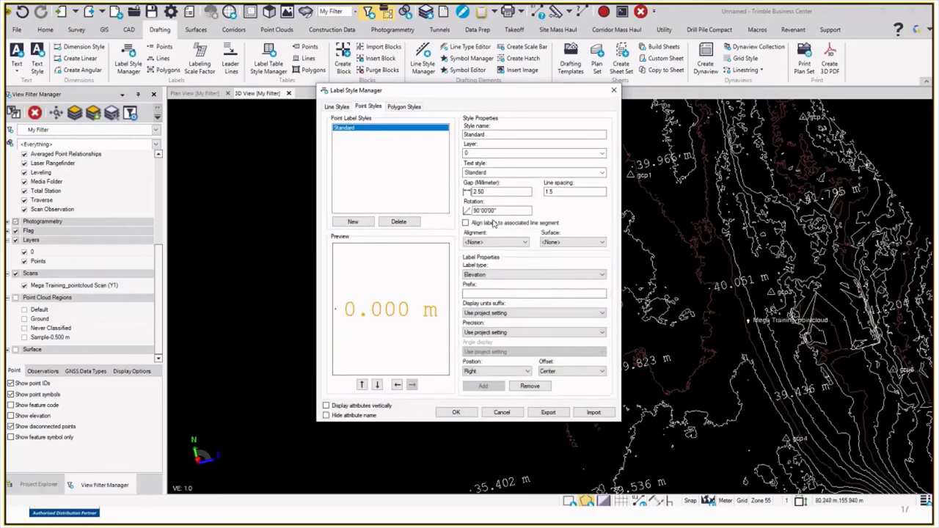
left_click(496, 211)
type("45")
left_click(455, 413)
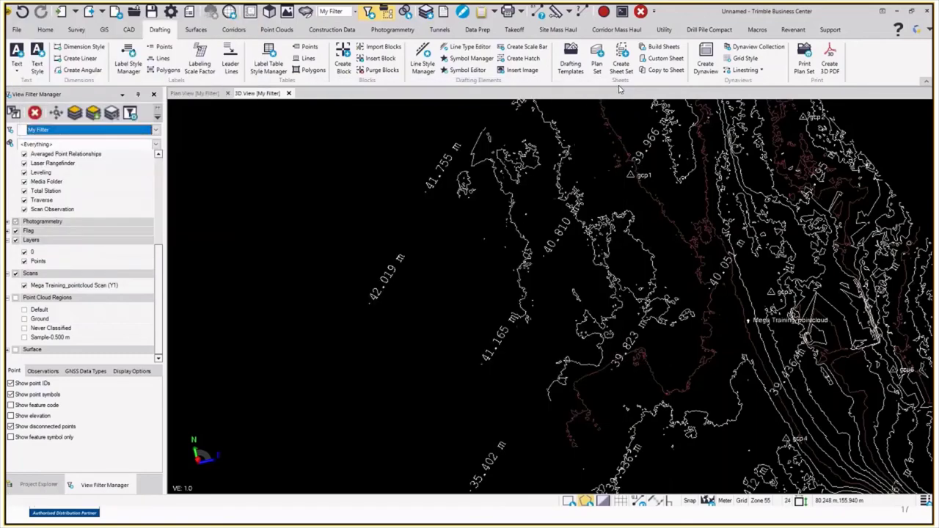
Step: Switch to Plan View and frame the contours and labels over the aerial imagery
left_click(199, 94)
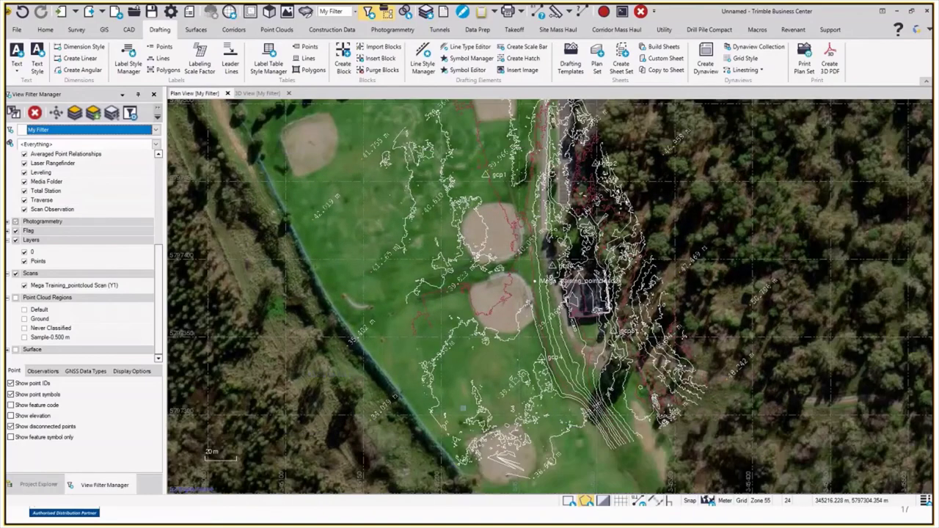
scroll(397, 417, "up", 2)
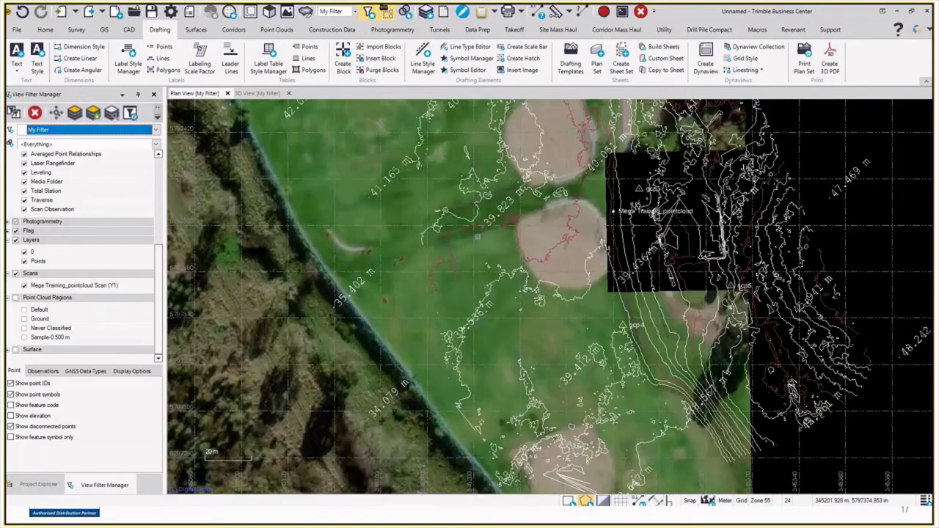
scroll(454, 329, "down", 2)
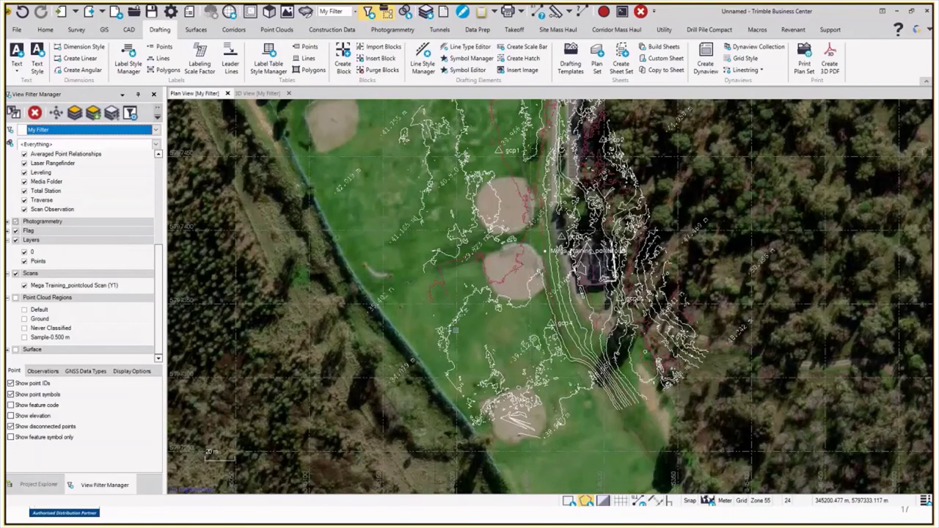
scroll(454, 328, "down", 2)
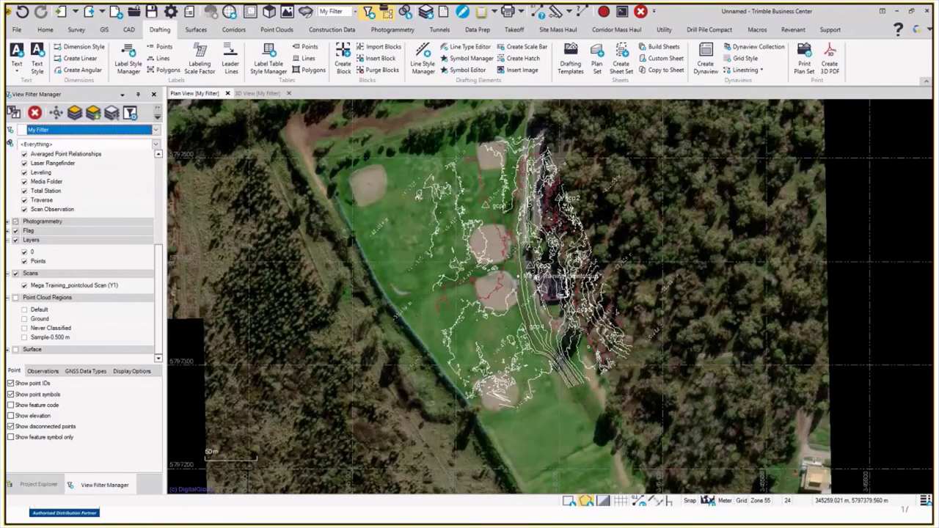
scroll(516, 291, "up", 2)
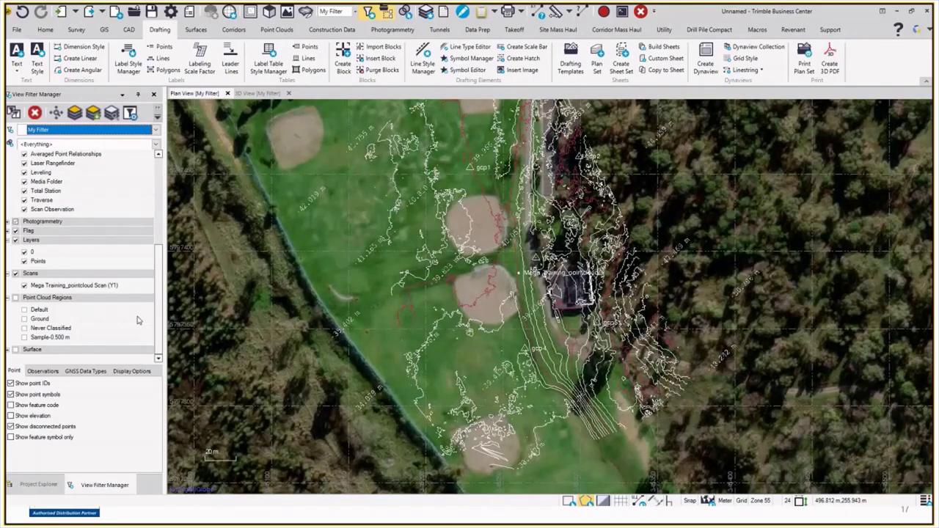
middle_click_drag(440, 293, 440, 339)
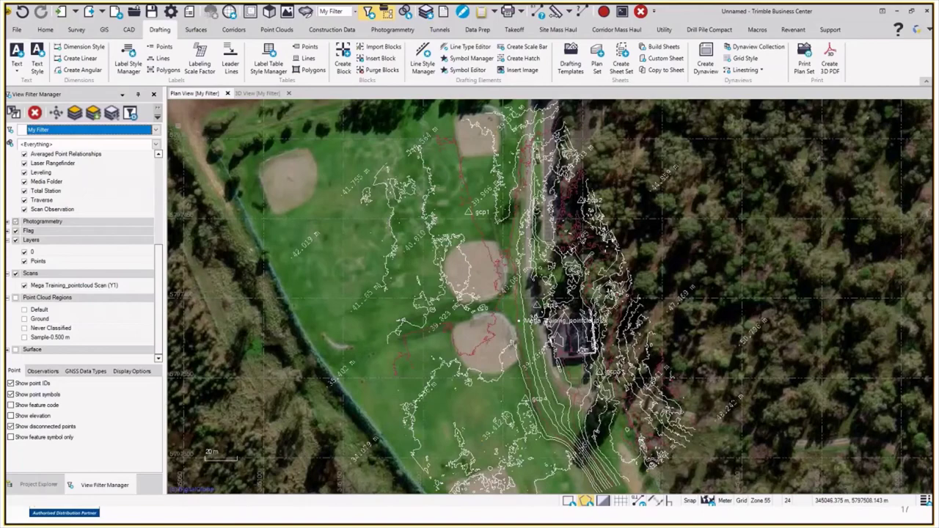
scroll(236, 203, "down", 1)
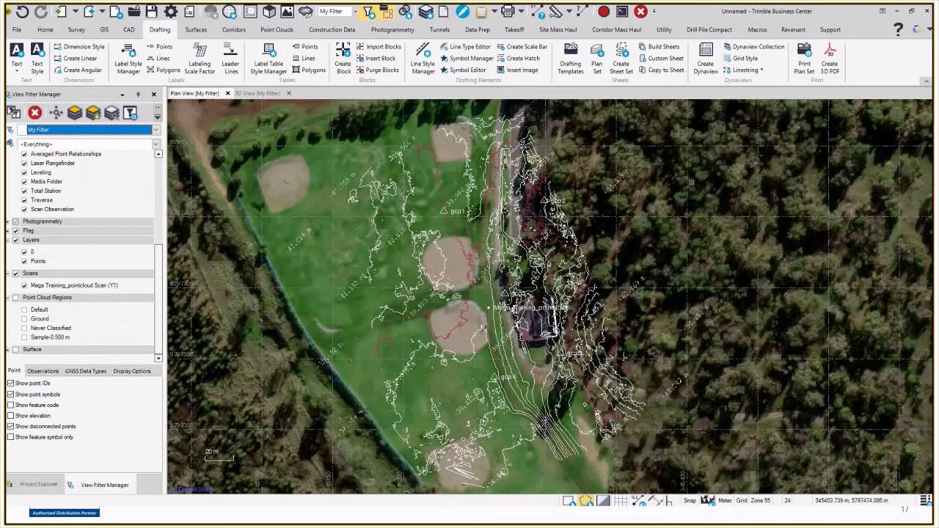
key("alt+Tab")
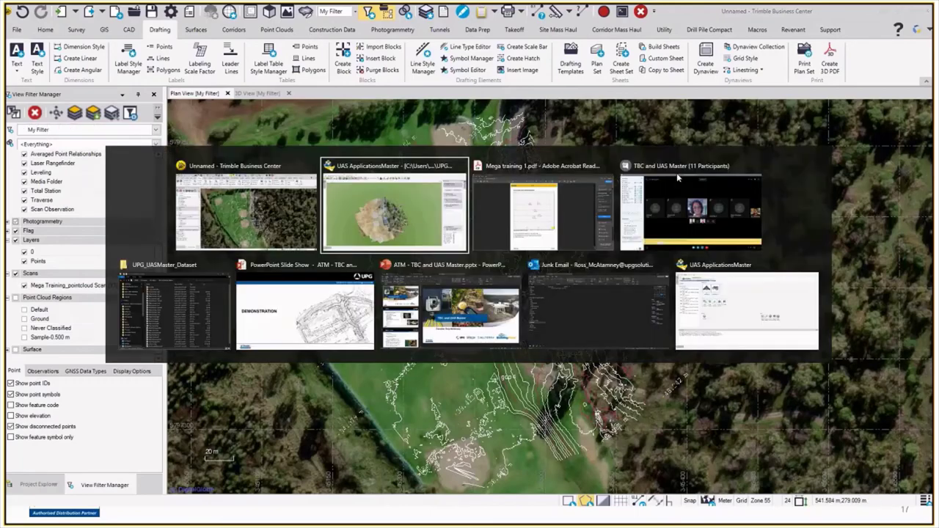
Step: Switch to the Skype meeting, enlarge the conversation pane, and unmute the audience
left_click(676, 172)
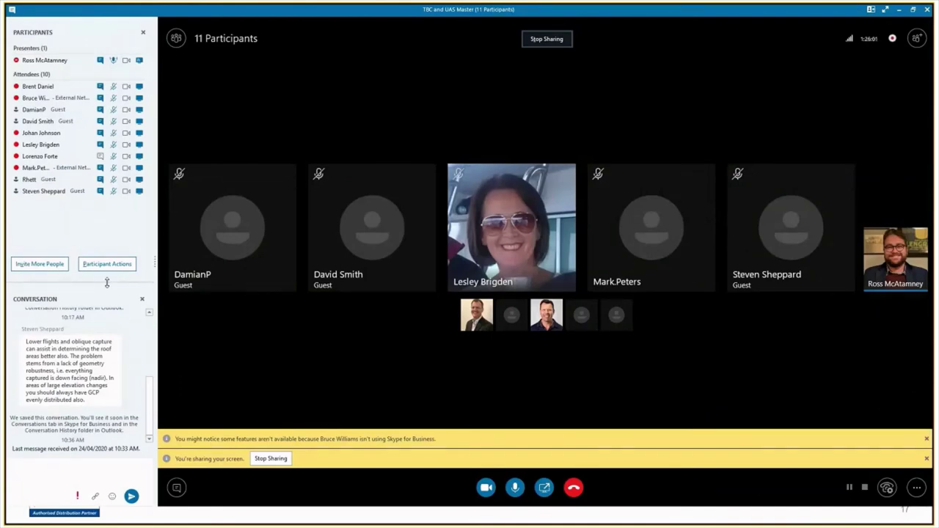
left_click_drag(106, 282, 106, 227)
left_click(114, 210)
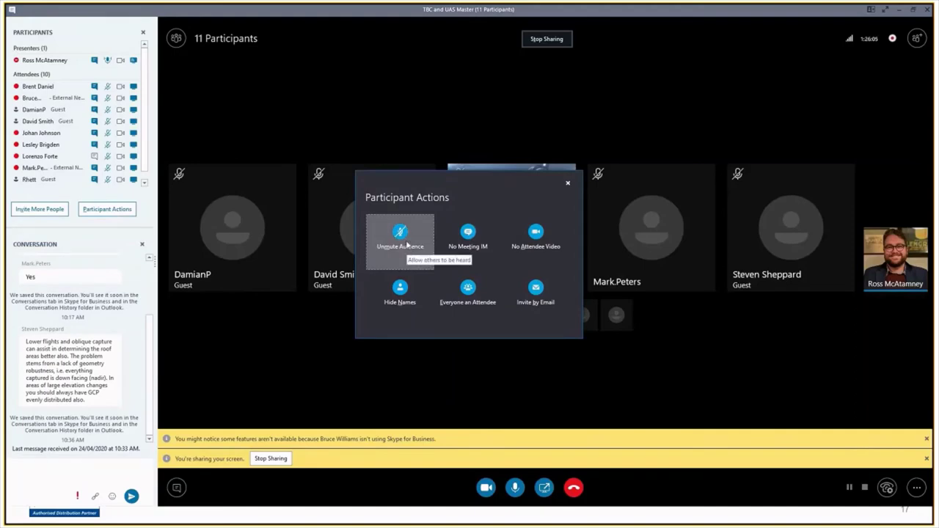
left_click(405, 242)
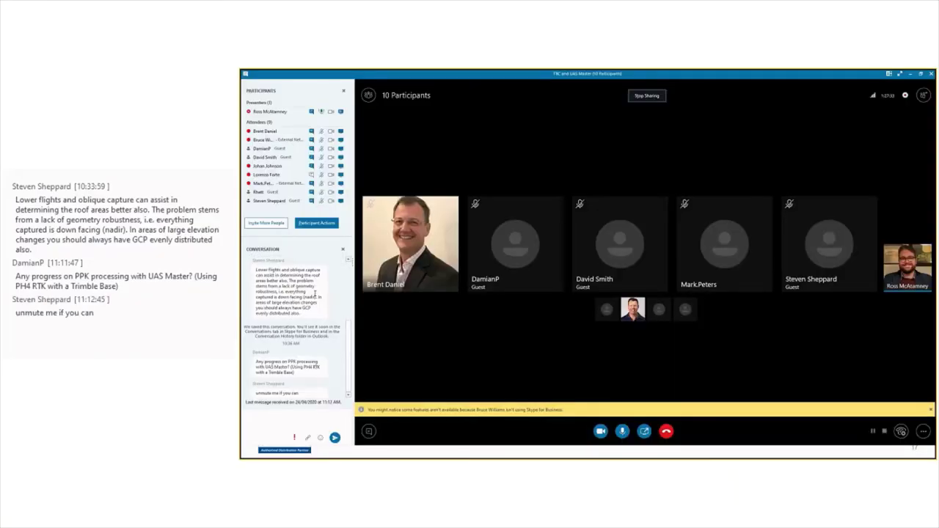
right_click(269, 202)
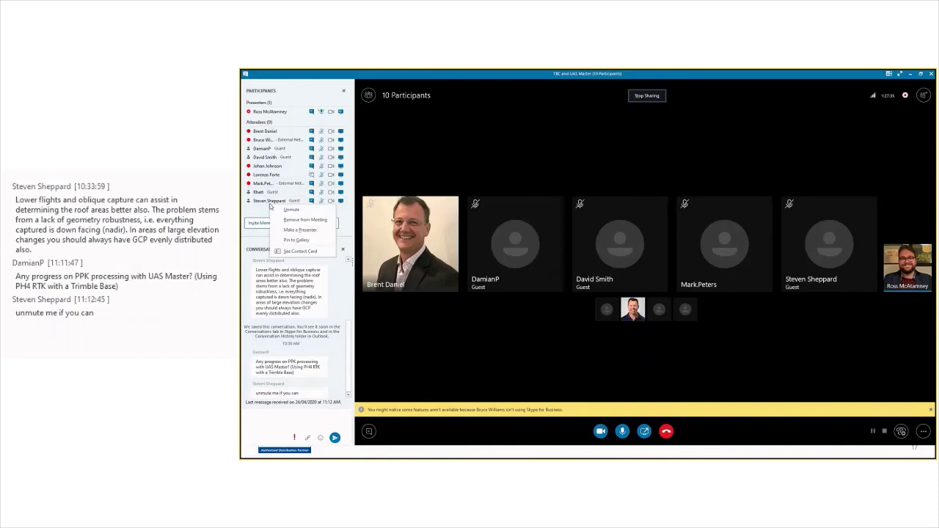
left_click(291, 209)
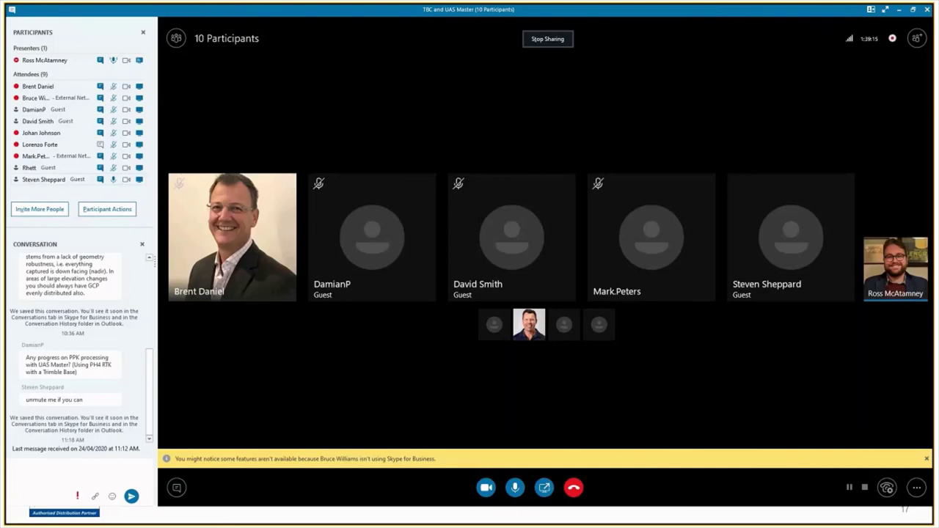
Step: Type the presenter's e-mail address into the conversation box and send it
left_click(74, 466)
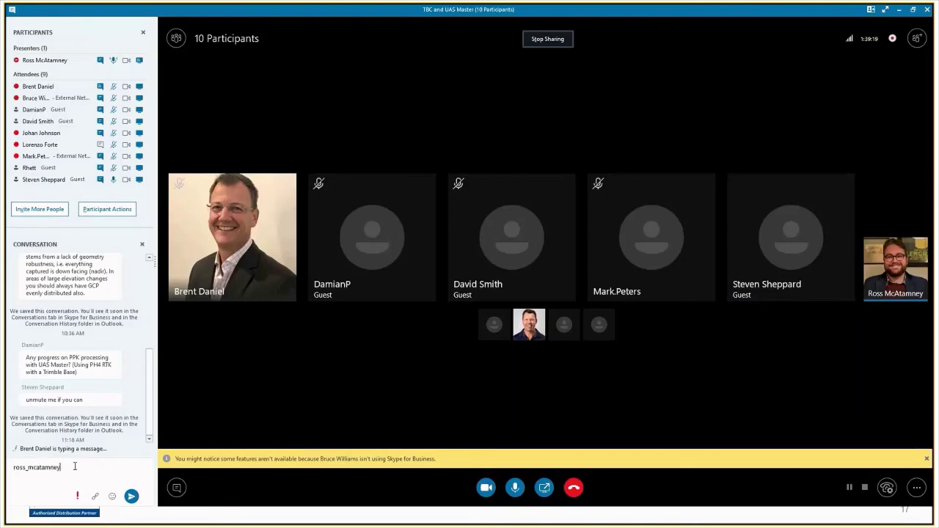
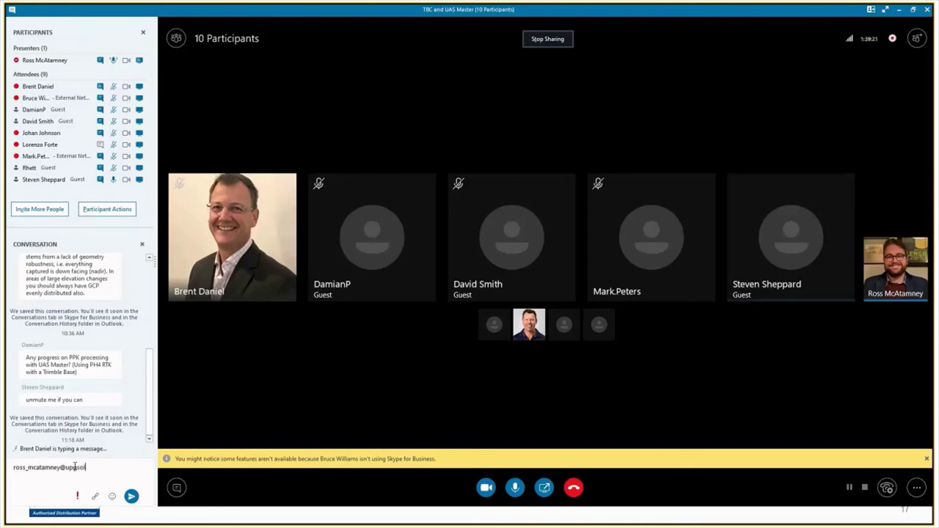
key("Return")
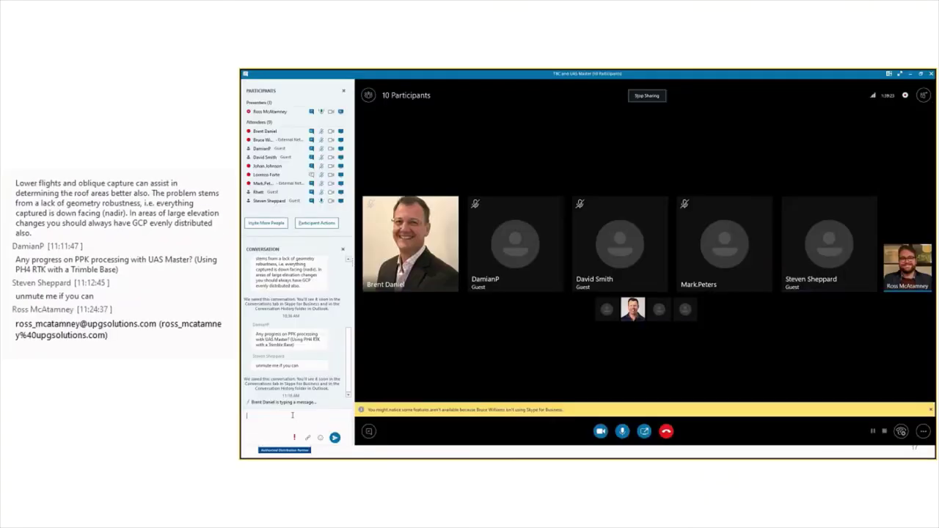